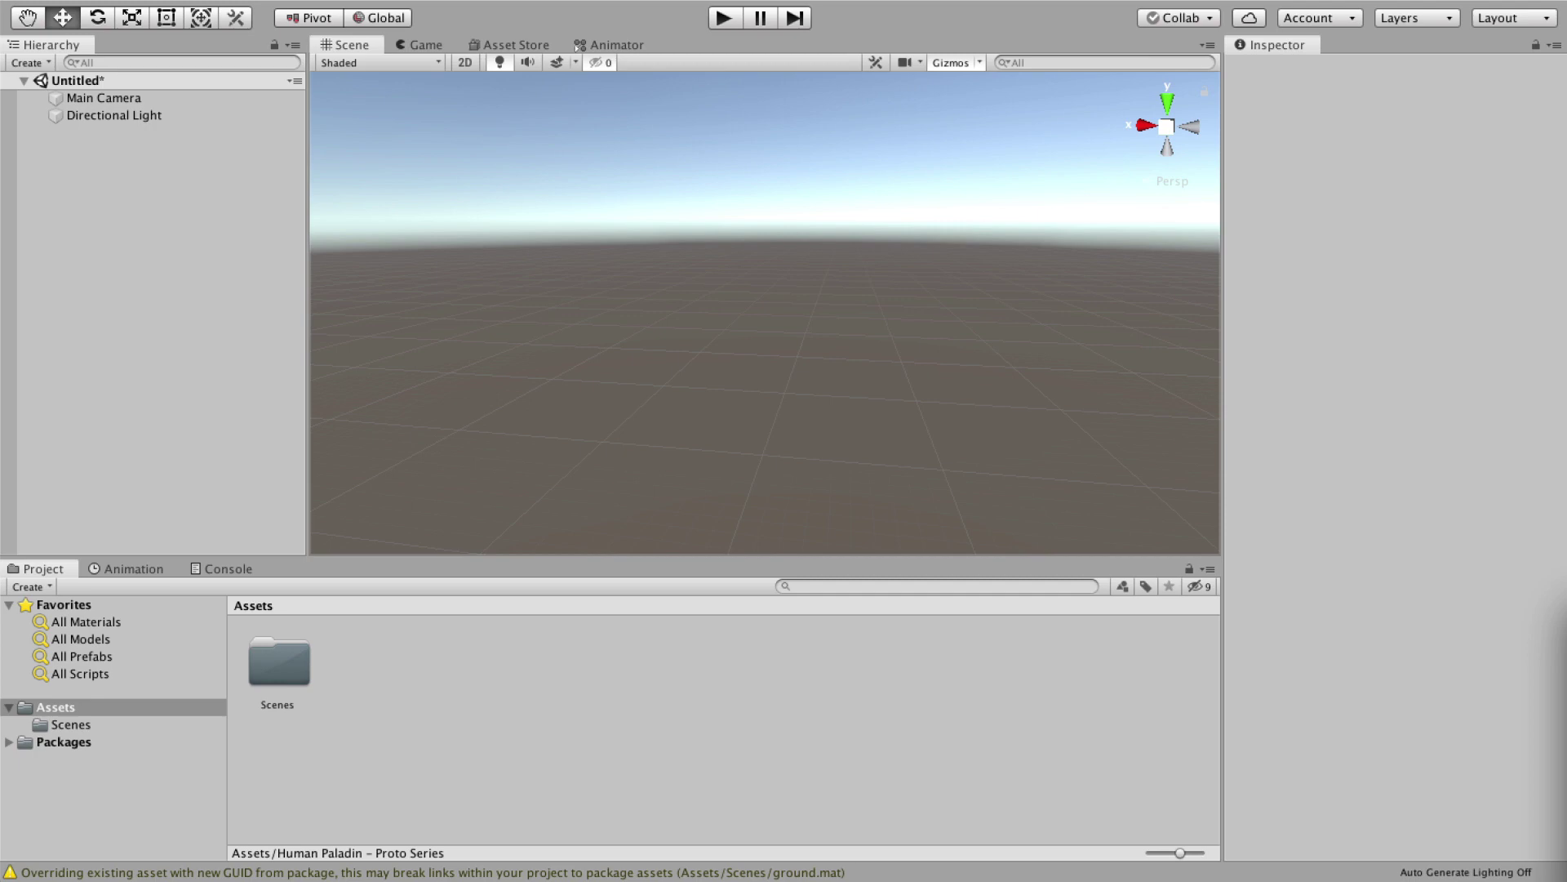
# Create a folder named RTS_Paladin in Assets.
pyautogui.rightClick(398, 690)
pyautogui.moveTo(457, 701)
pyautogui.click(733, 599)
pyautogui.write('Paladin')
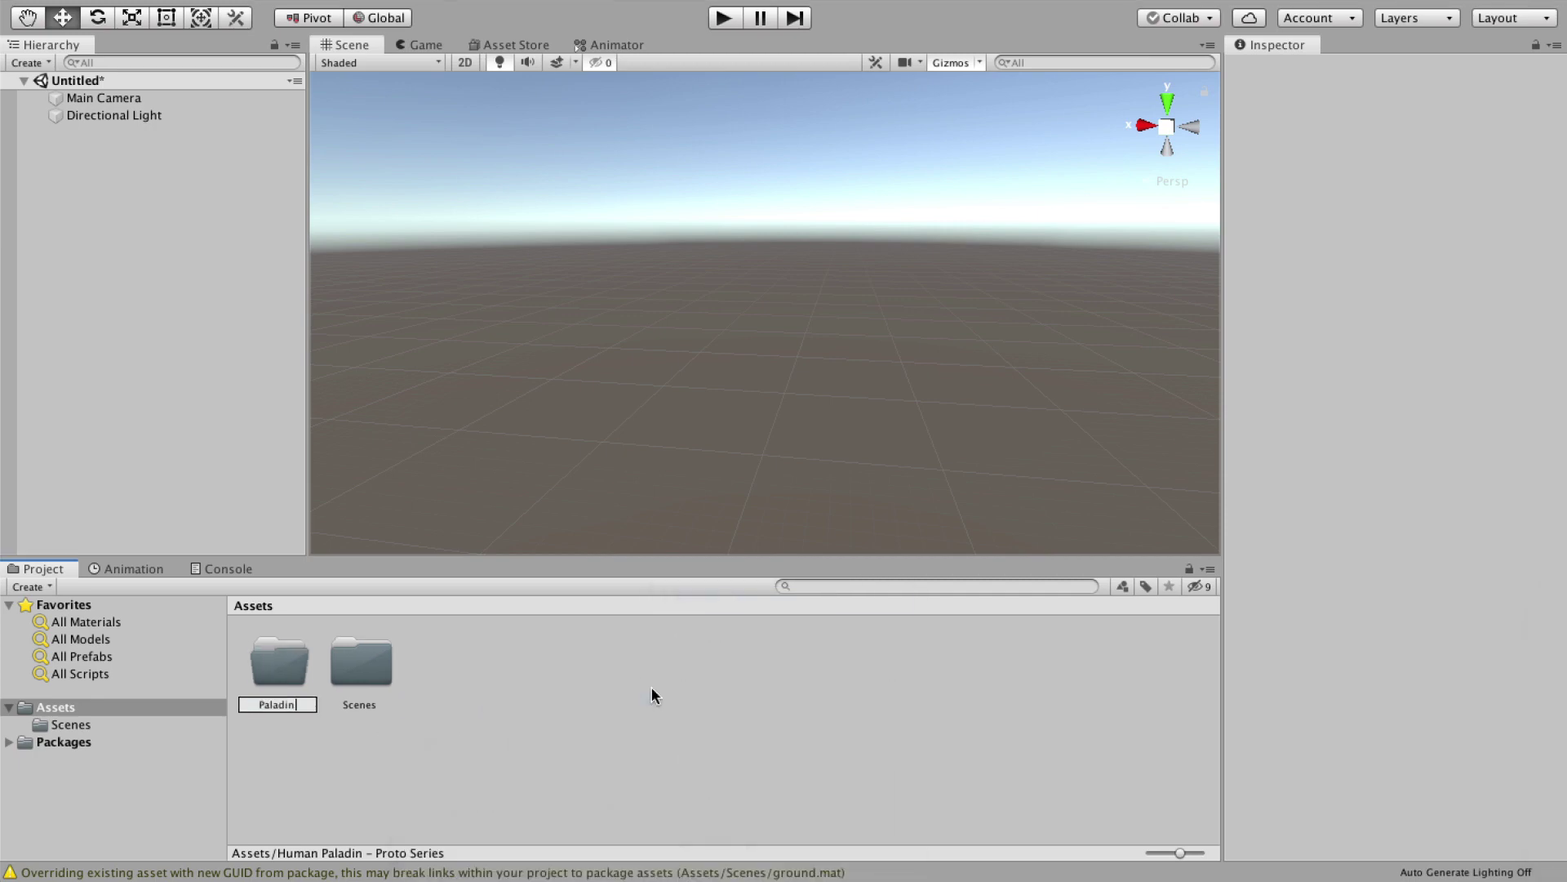
pyautogui.write('RTS_')
pyautogui.press('Return')
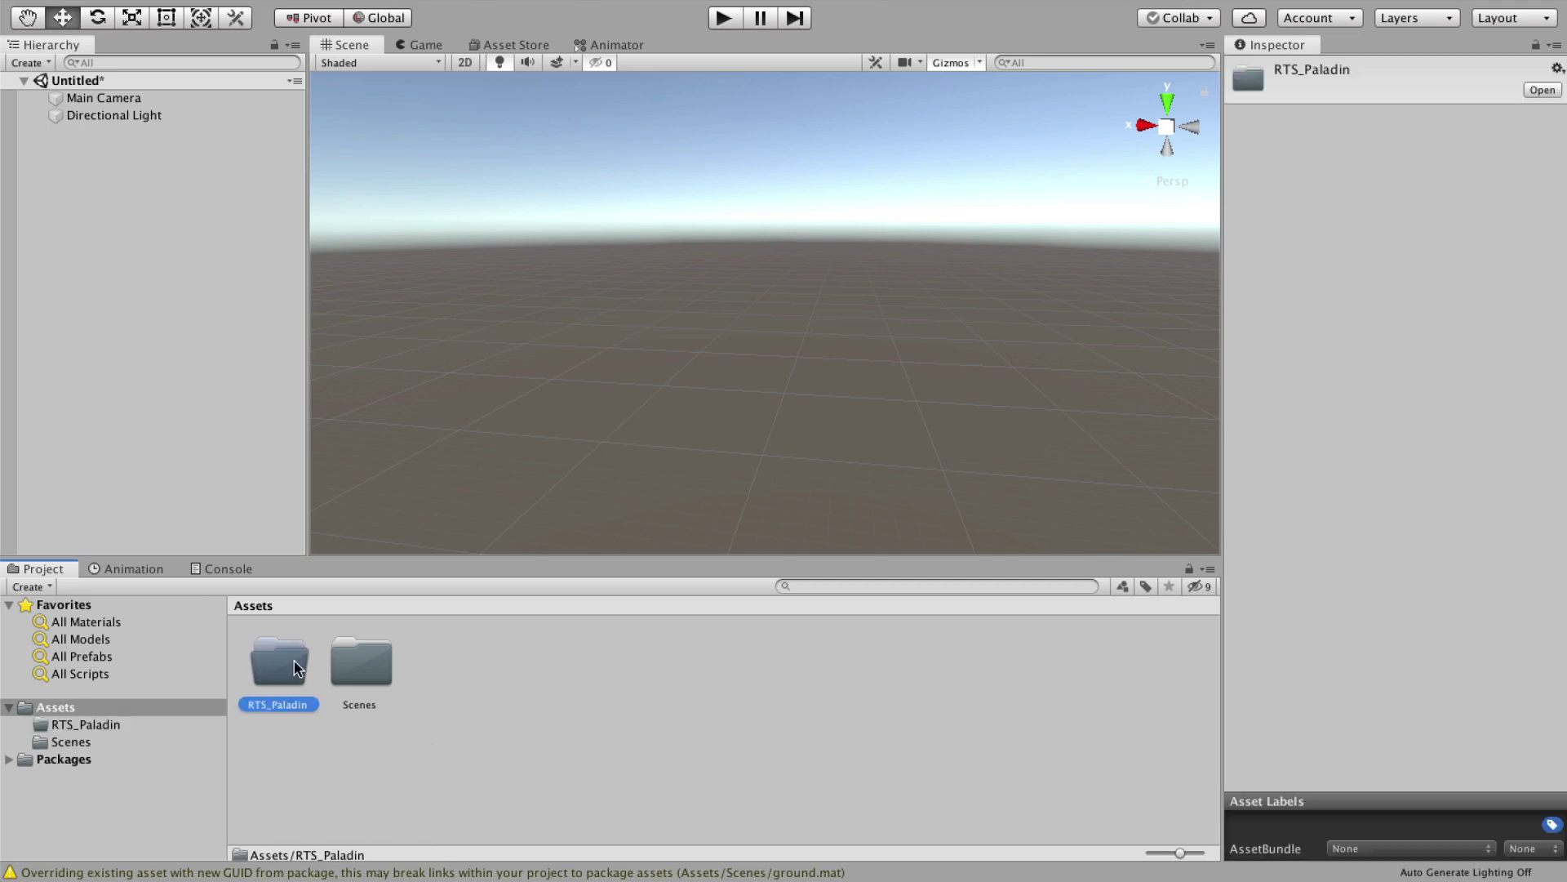
# Open the RTS_Paladin folder and create a Models subfolder in it.
pyautogui.doubleClick(289, 658)
pyautogui.rightClick(429, 658)
pyautogui.moveTo(522, 672)
pyautogui.click(727, 598)
pyautogui.write('Models')
pyautogui.press('Return')
# Add Materials and Textures subfolders beside the Models folder in RTS_Paladin.
pyautogui.rightClick(725, 674)
pyautogui.moveTo(755, 683)
pyautogui.click(1013, 596)
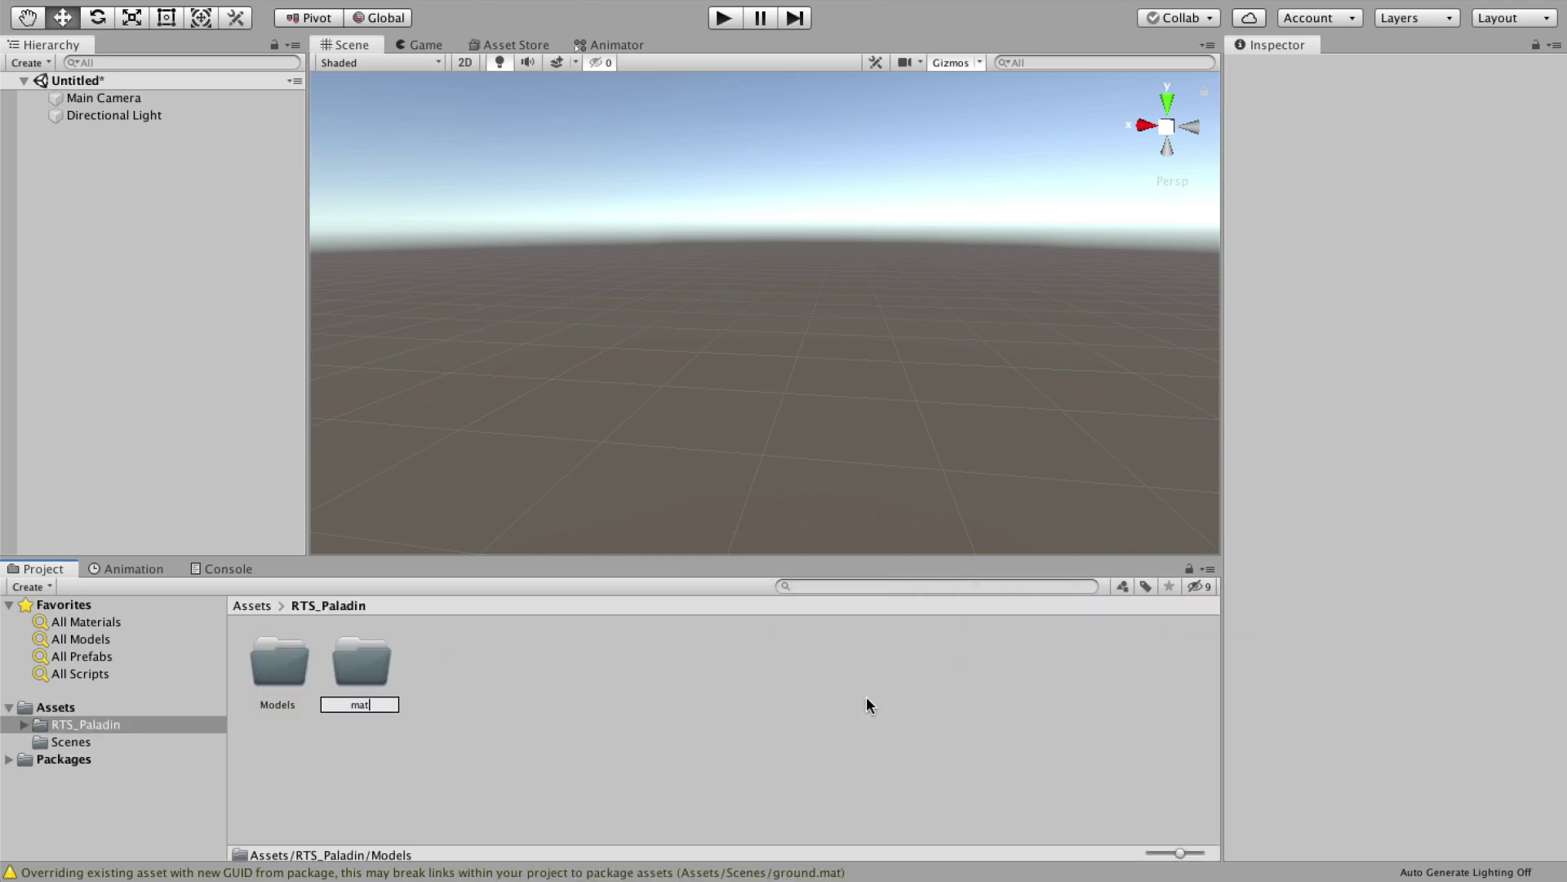
pyautogui.write('Materials')
pyautogui.press('Return')
pyautogui.rightClick(519, 705)
pyautogui.moveTo(563, 716)
pyautogui.click(807, 627)
pyautogui.write('Textures')
pyautogui.press('Return')
# Create a fourth subfolder named Animations in RTS_Paladin.
pyautogui.click(624, 687)
pyautogui.rightClick(624, 685)
pyautogui.moveTo(677, 690)
pyautogui.click(940, 605)
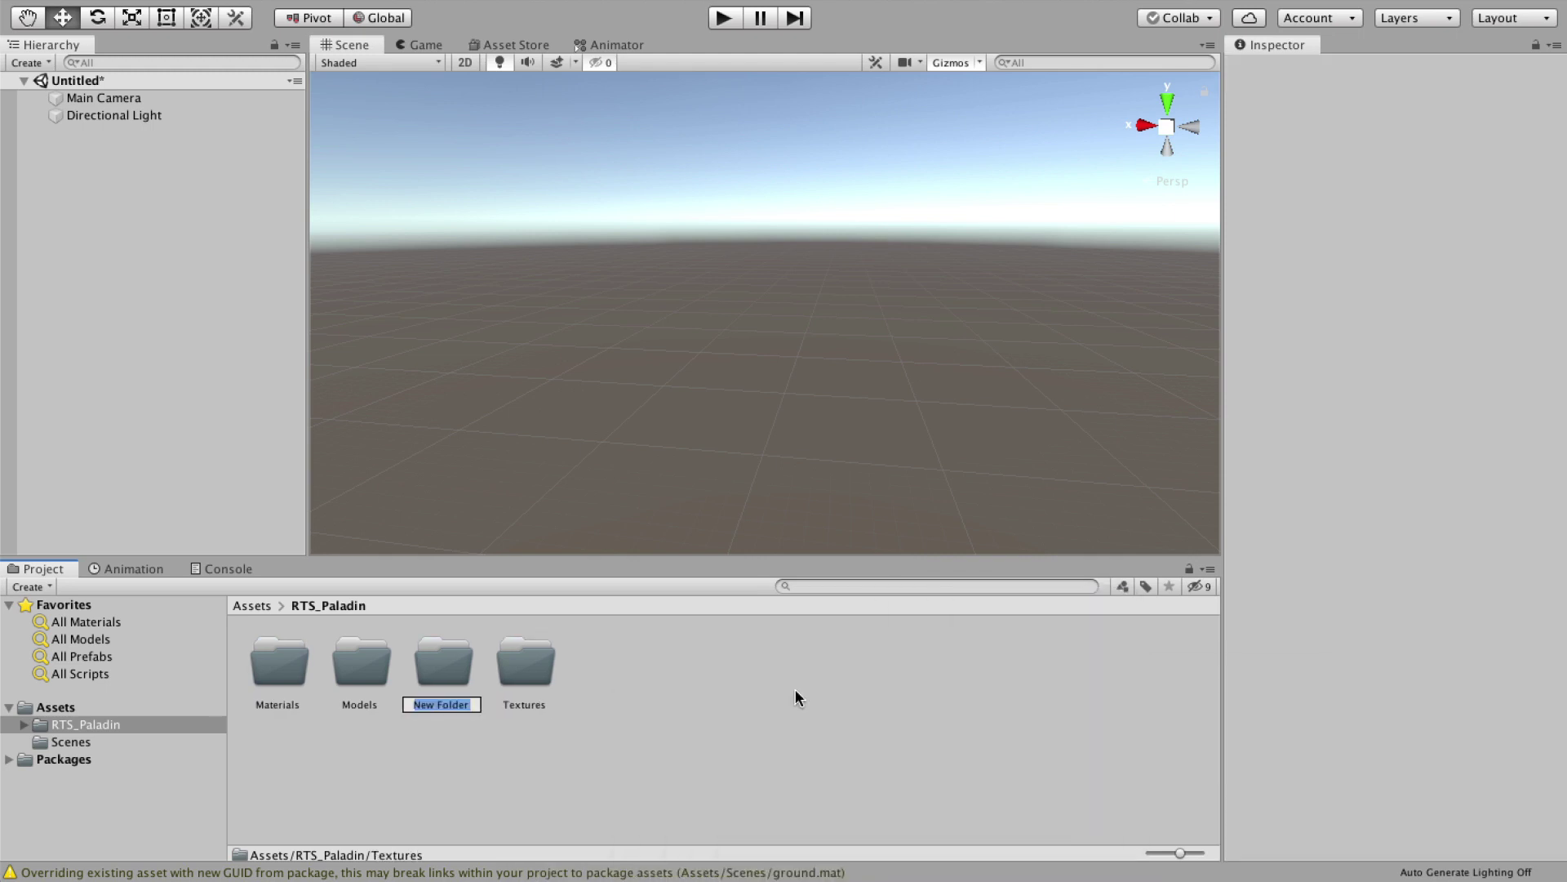
pyautogui.write('Animations')
pyautogui.press('Return')
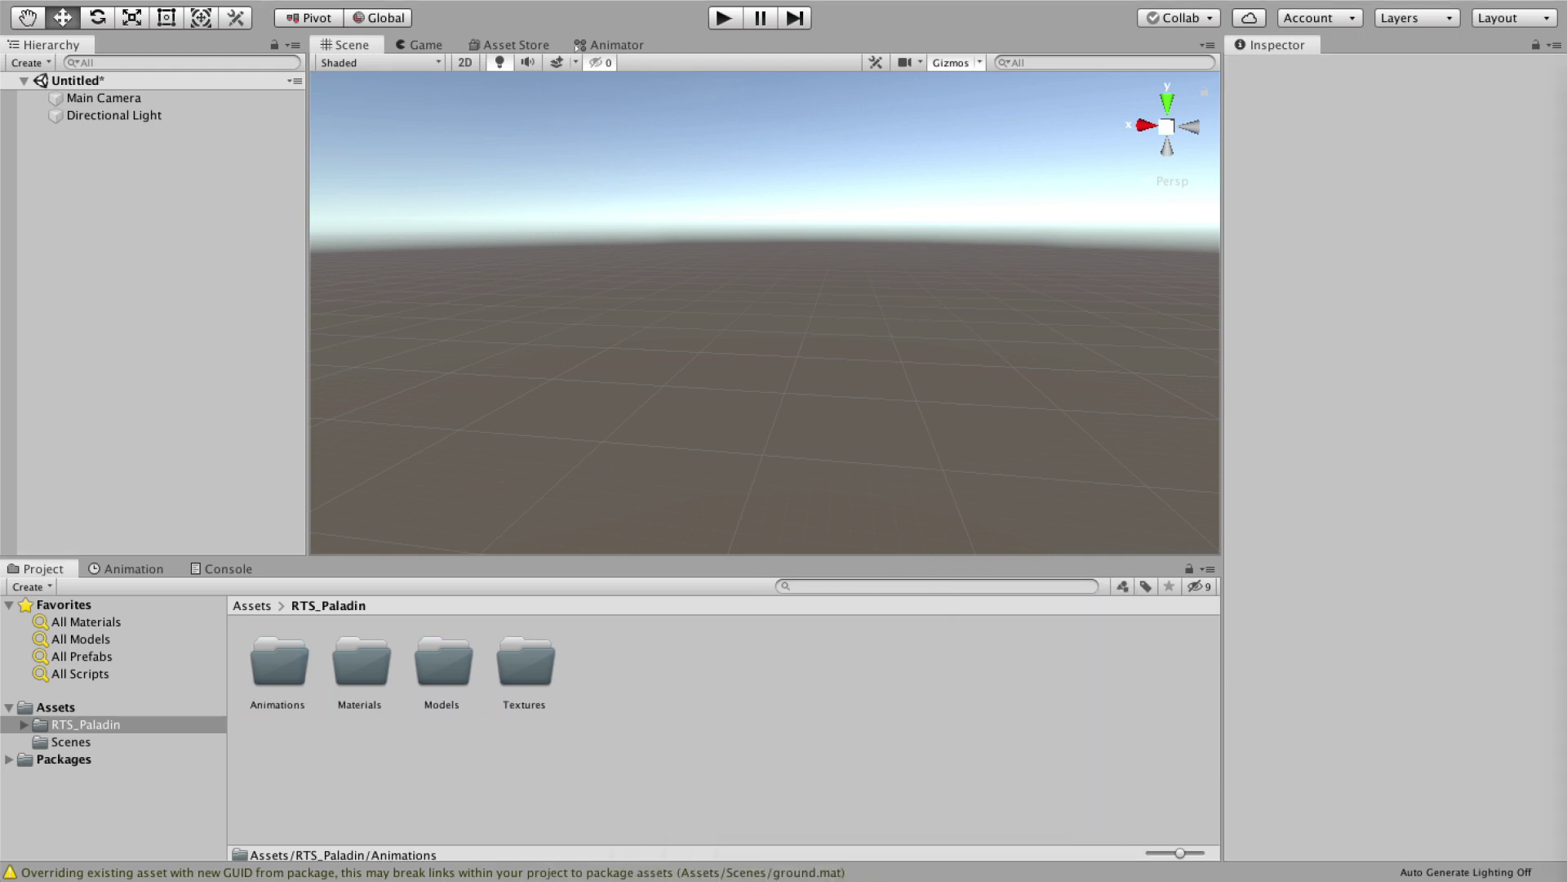
# Import the paladin and hammer models and the three human paladin texture maps into the RTS_Paladin folder.
pyautogui.moveTo(1286, 637); pyautogui.dragTo(718, 755)
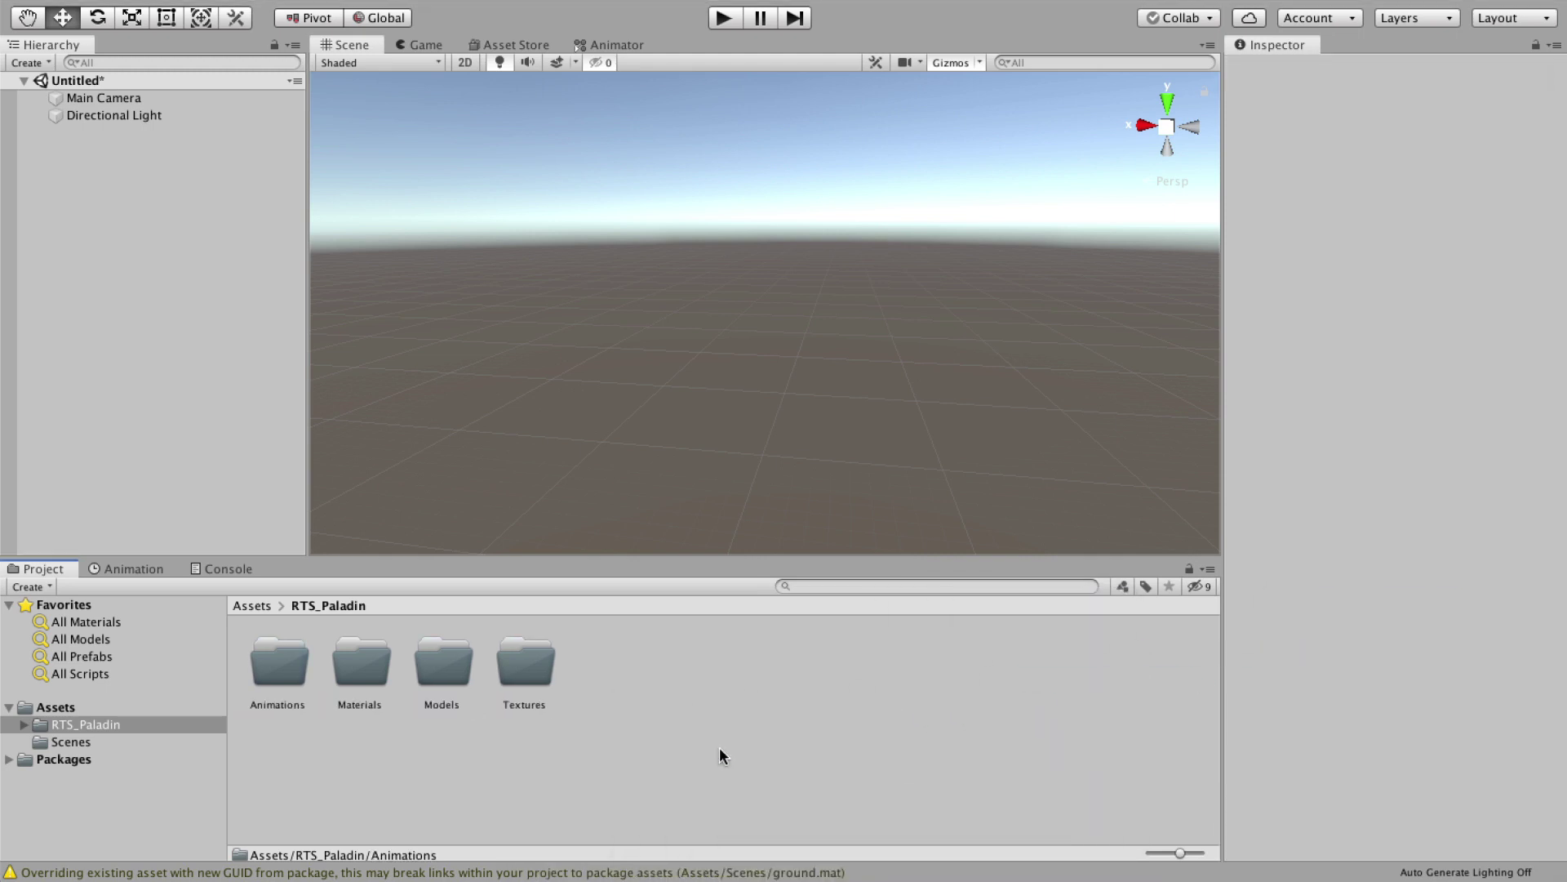
pyautogui.moveTo(1563, 734); pyautogui.dragTo(978, 758)
# Move the paladin and hammer models into Models and the three texture maps into Textures.
pyautogui.click(855, 673)
pyautogui.keyDown('super'); pyautogui.click(353, 671); pyautogui.keyUp('super')
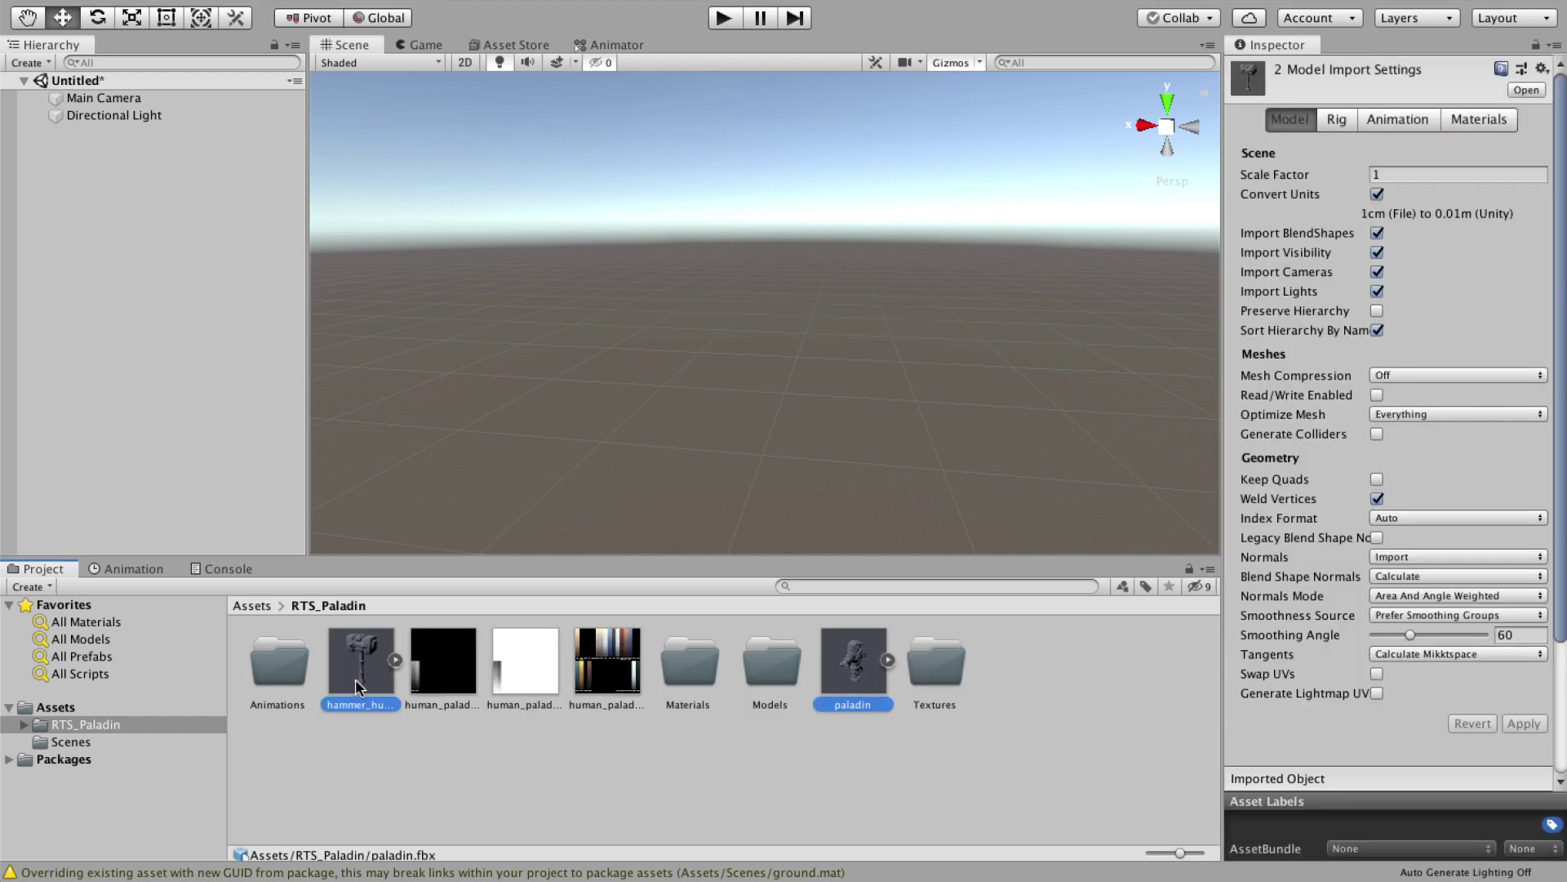
pyautogui.moveTo(355, 679); pyautogui.dragTo(775, 665)
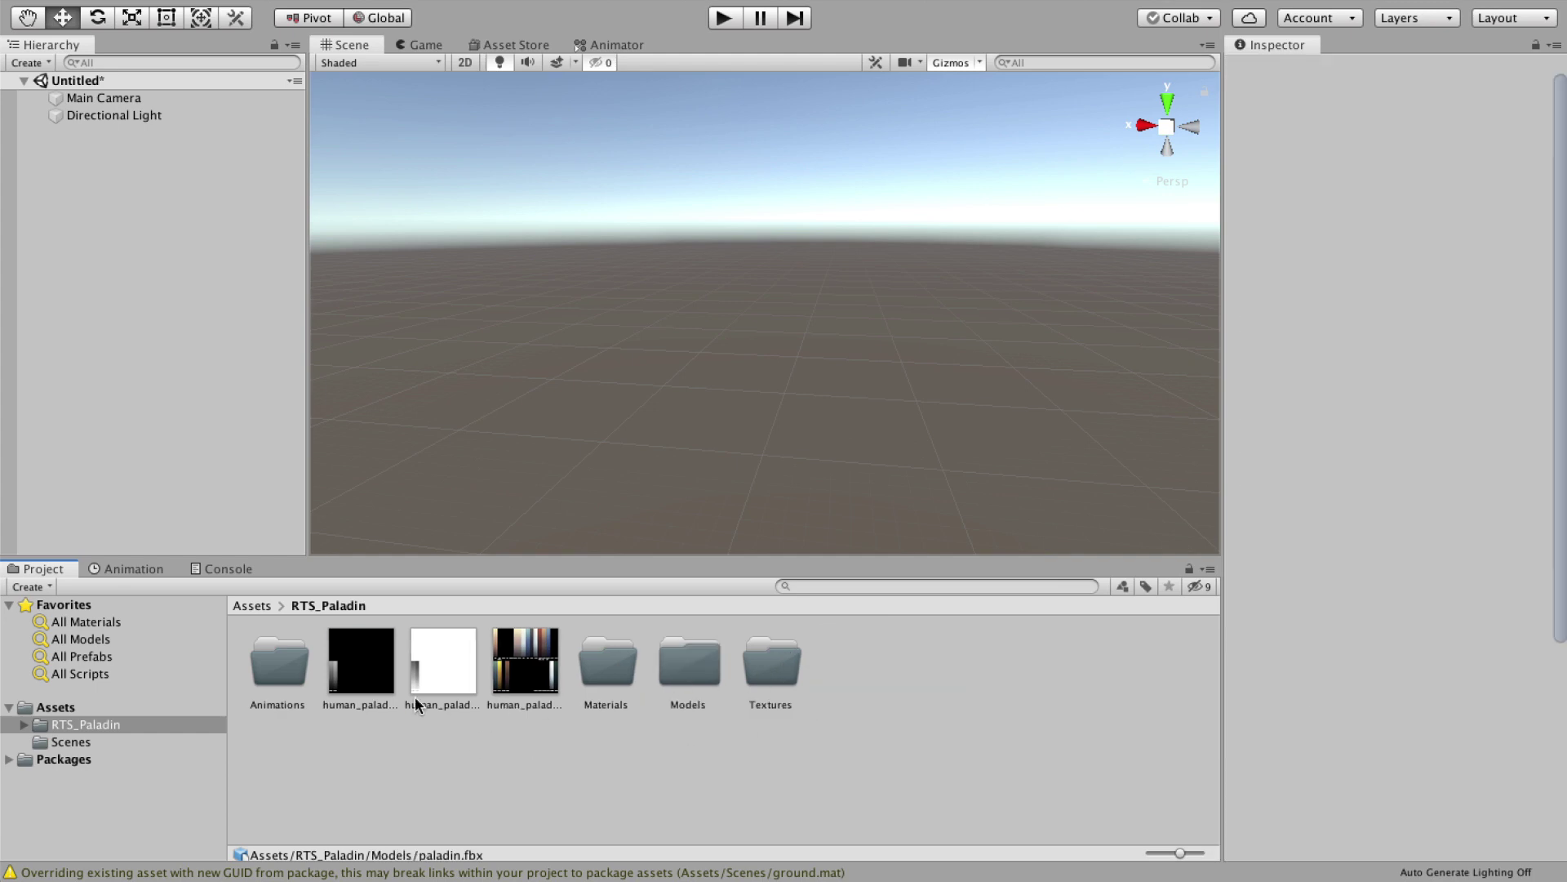
pyautogui.click(357, 682)
pyautogui.keyDown('shift'); pyautogui.click(521, 663); pyautogui.keyUp('shift')
pyautogui.moveTo(521, 663); pyautogui.dragTo(771, 682)
# Create a material named RTS_Paladin_Mat in the Materials folder.
pyautogui.doubleClick(605, 666)
pyautogui.rightClick(281, 629)
pyautogui.moveTo(359, 638)
pyautogui.click(630, 877)
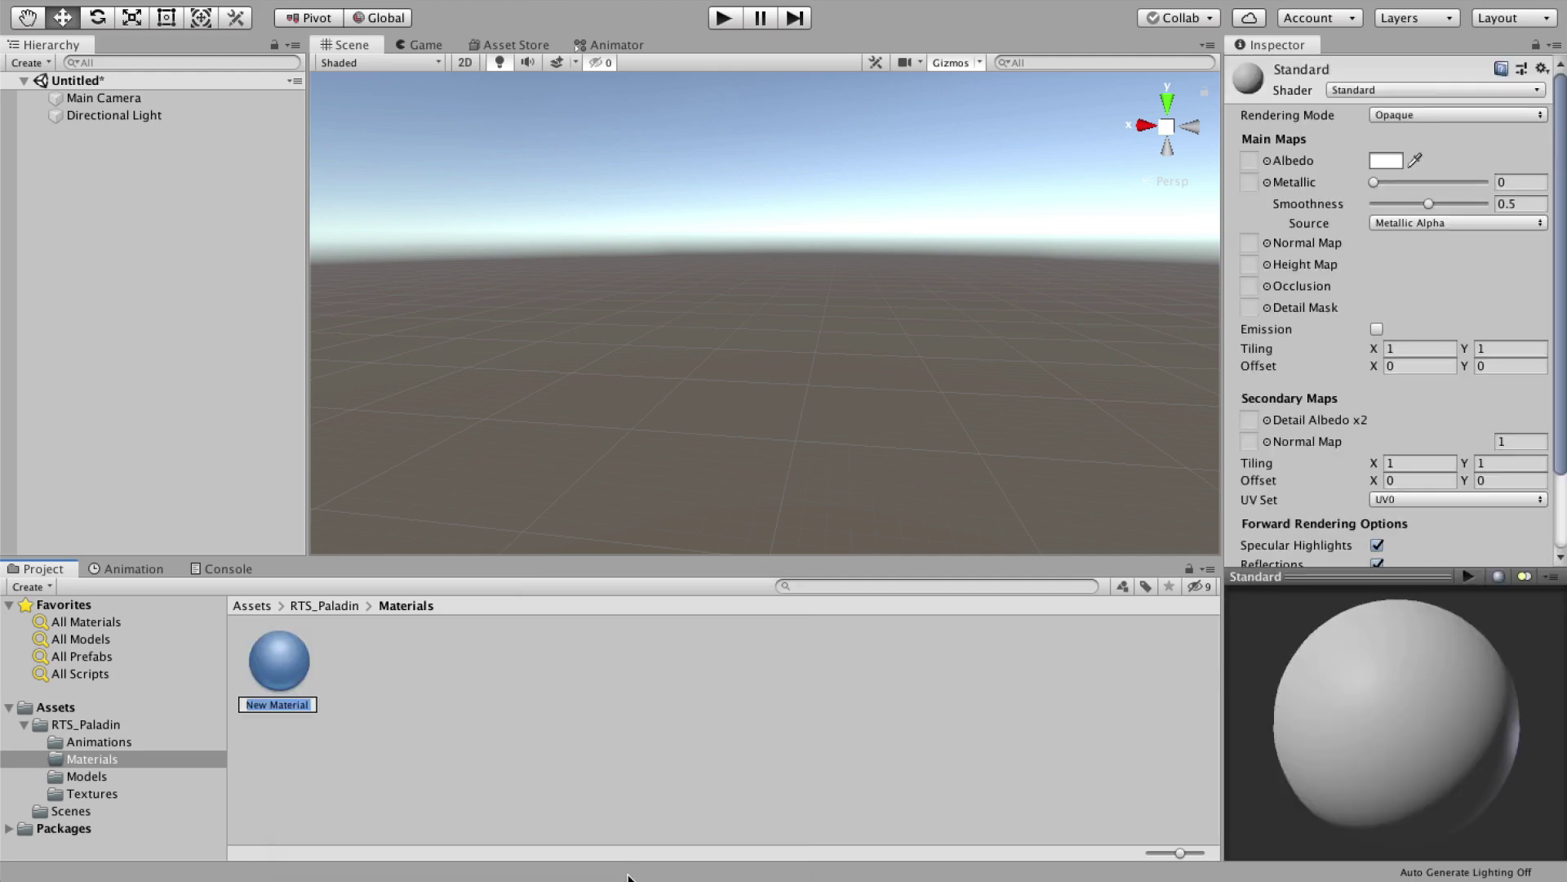
pyautogui.write('RTS_Paladin_Mat')
pyautogui.press('Return')
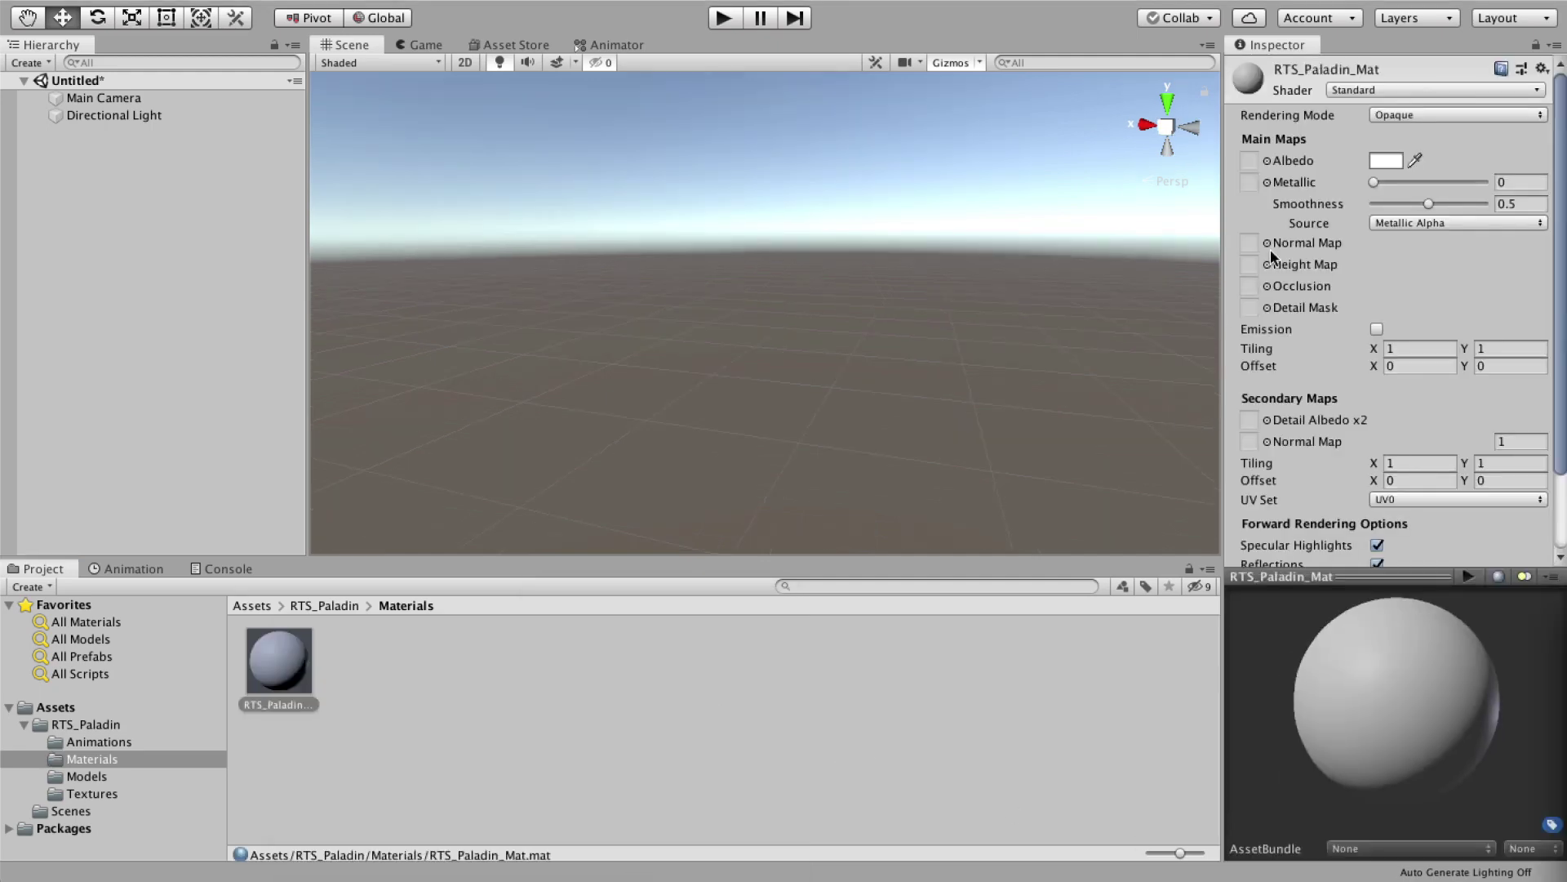
# Set the material's shader to Autodesk Interactive and assign the coloured, black and white textures to Albedo, Metallic and Roughness respectively.
pyautogui.click(1397, 92)
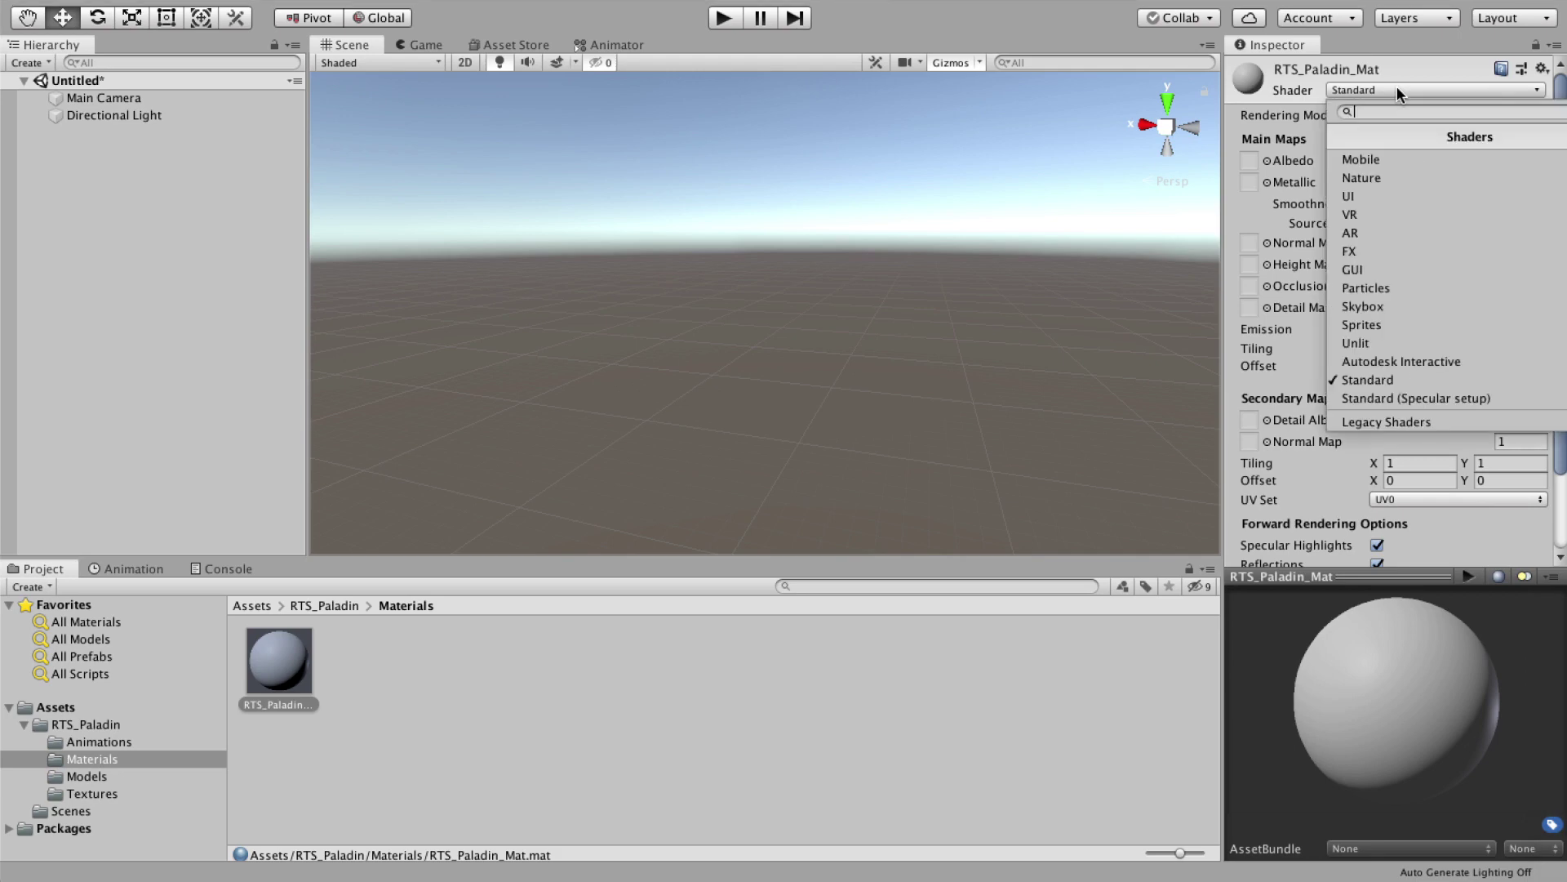
pyautogui.click(1377, 362)
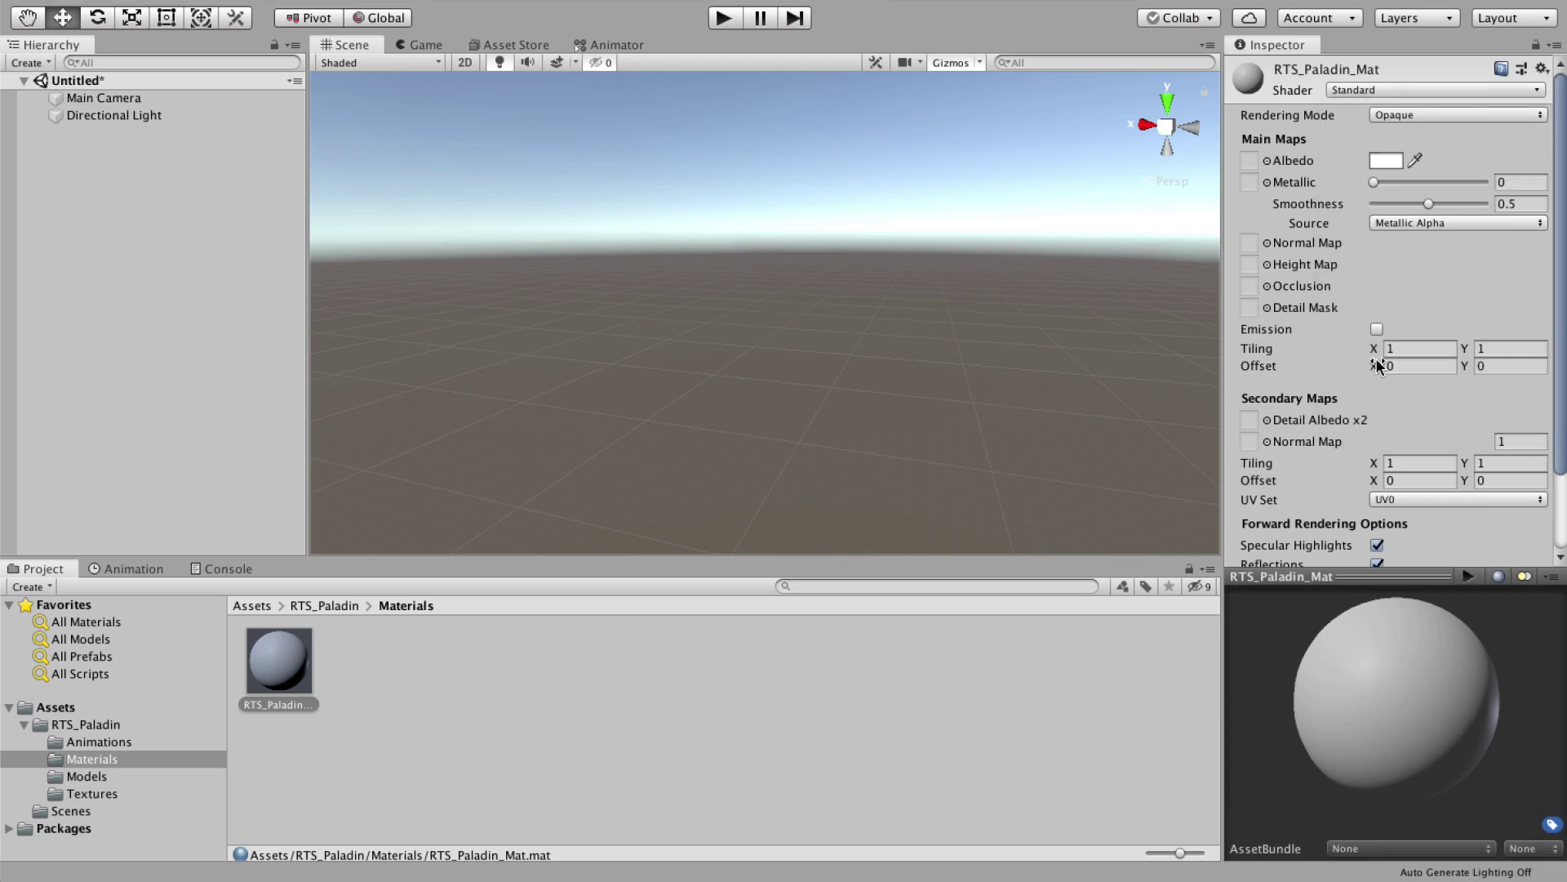
pyautogui.click(80, 794)
pyautogui.moveTo(443, 660); pyautogui.dragTo(1249, 160)
pyautogui.moveTo(280, 659); pyautogui.dragTo(1250, 182)
pyautogui.moveTo(361, 660); pyautogui.dragTo(1249, 204)
# Turn off Import Materials for the hammer_human_paladin model and apply the import settings.
pyautogui.moveTo(1339, 645); pyautogui.dragTo(1398, 693)
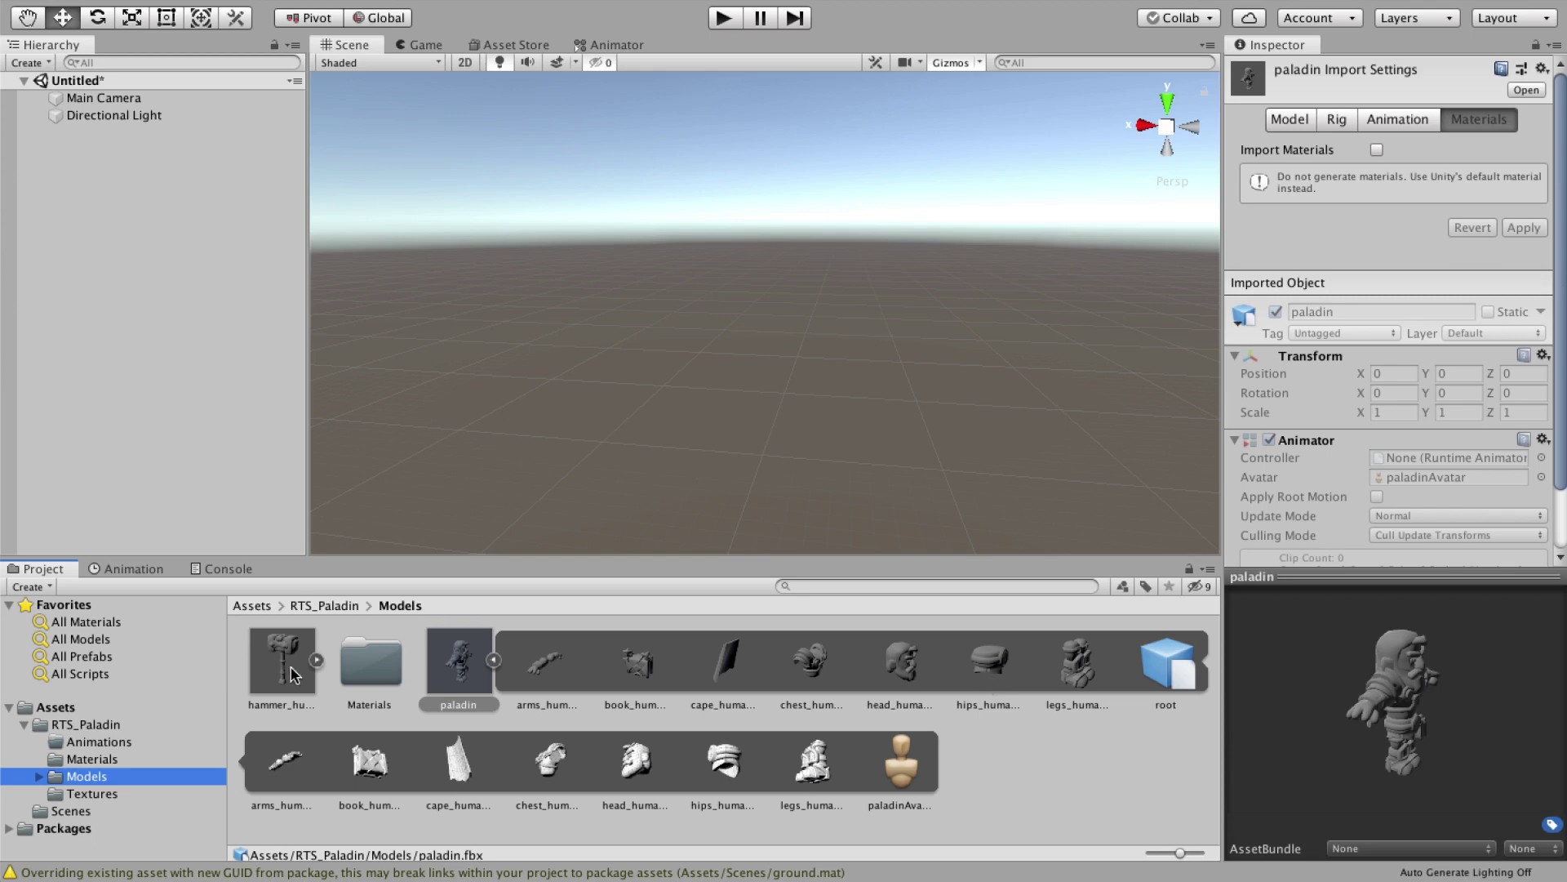
pyautogui.click(285, 676)
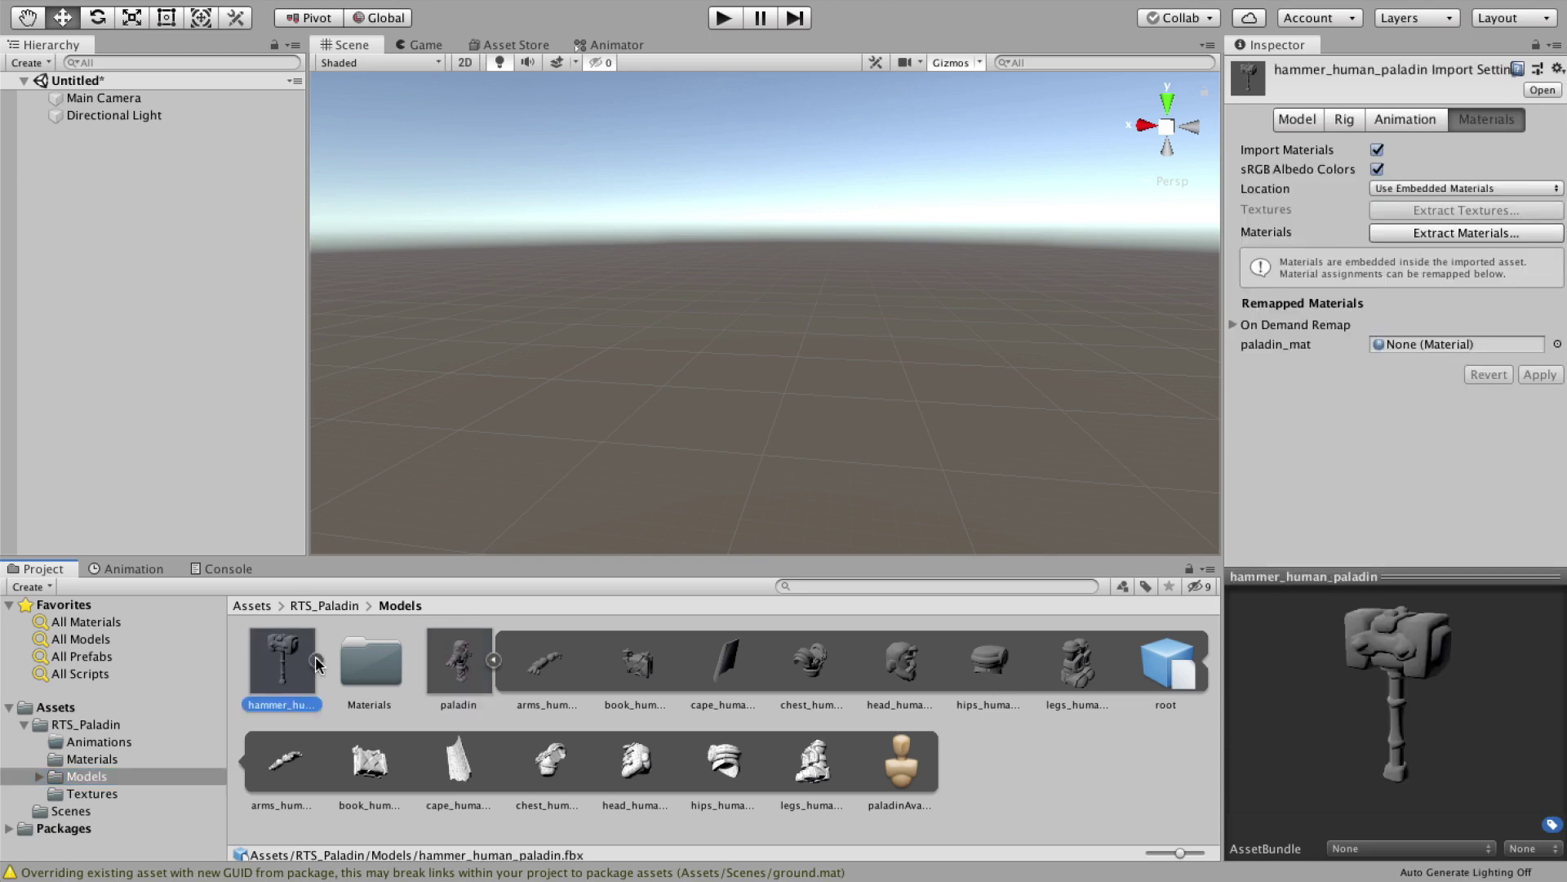
pyautogui.click(316, 658)
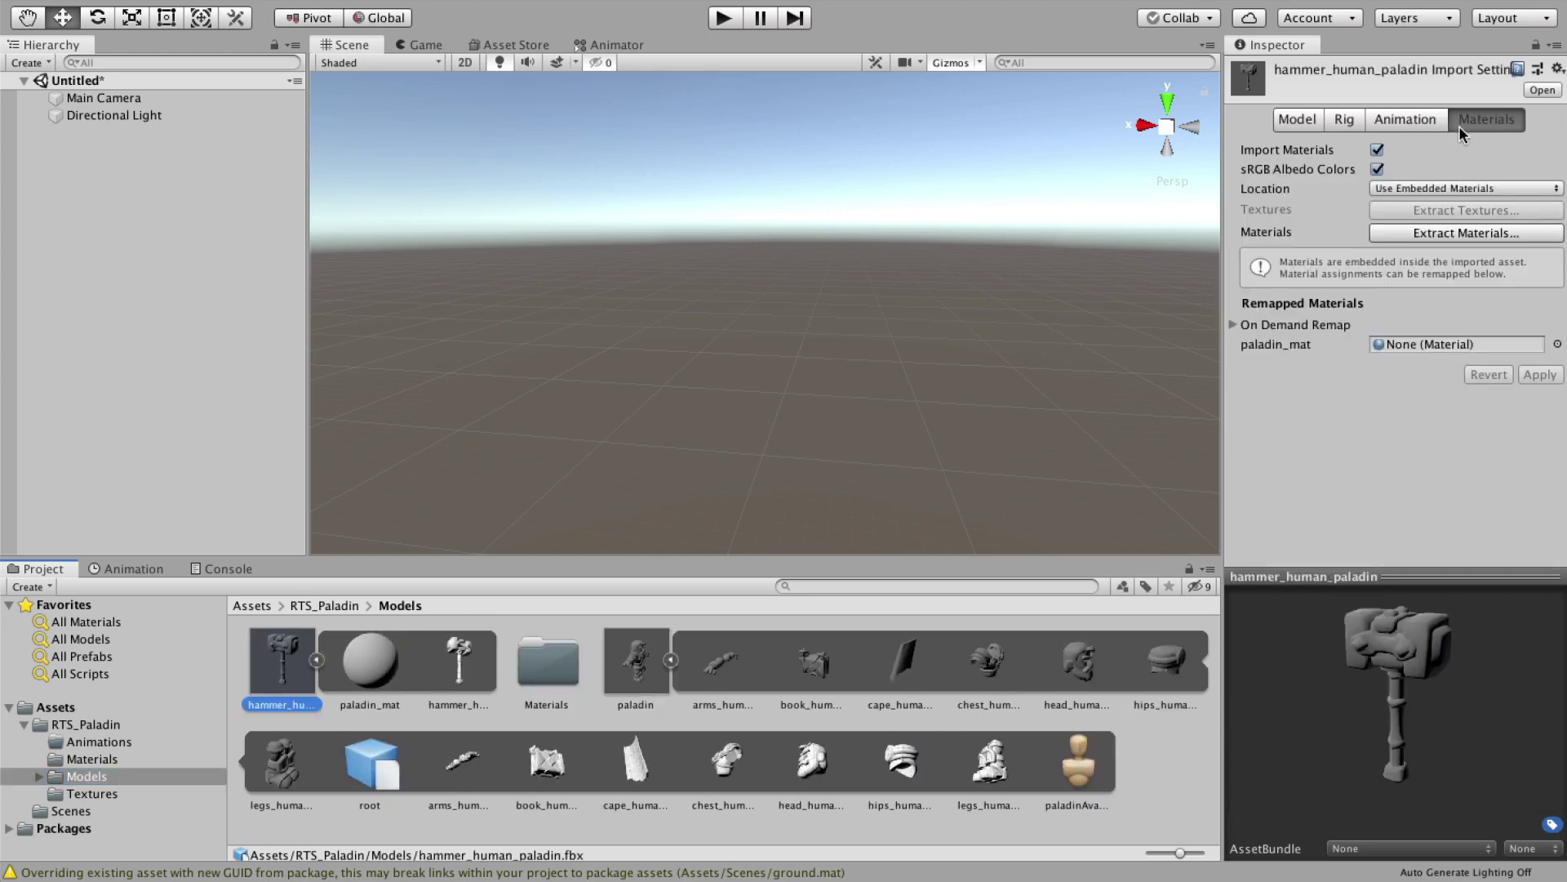
pyautogui.click(1377, 151)
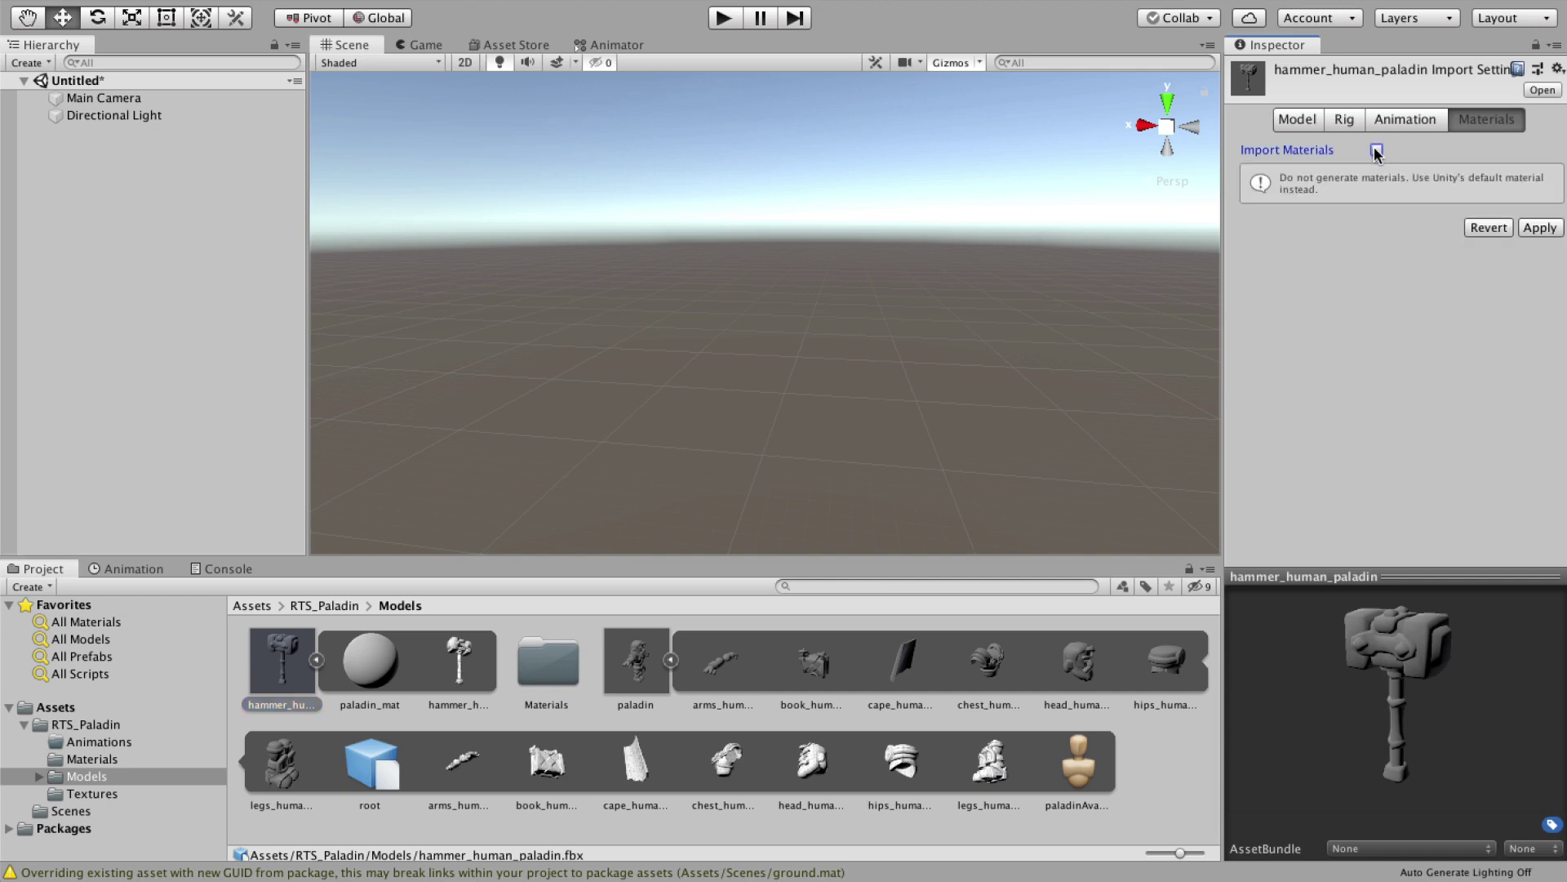
pyautogui.click(1520, 229)
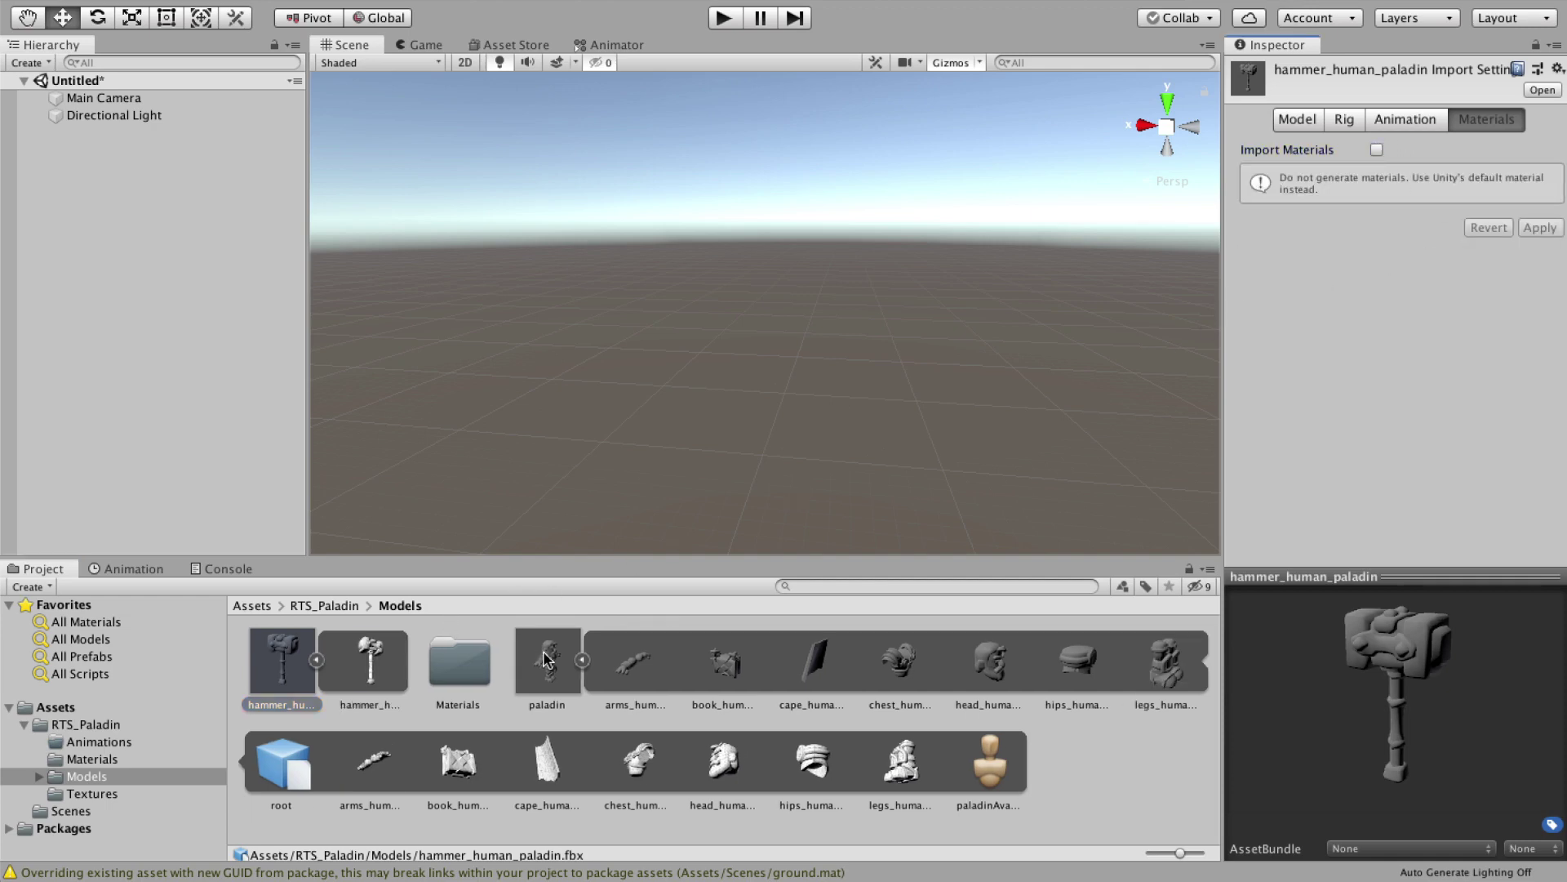
# Place the paladin model in the scene and set its X and Z position to 0.
pyautogui.moveTo(548, 662); pyautogui.dragTo(768, 453)
pyautogui.click(1410, 154)
pyautogui.write('0')
pyautogui.press('Tab')
pyautogui.write('0')
pyautogui.press('Tab')
pyautogui.write('0')
pyautogui.click(1026, 325)
# Apply RTS_Paladin_Mat to the body parts of the paladin in the scene.
pyautogui.click(91, 759)
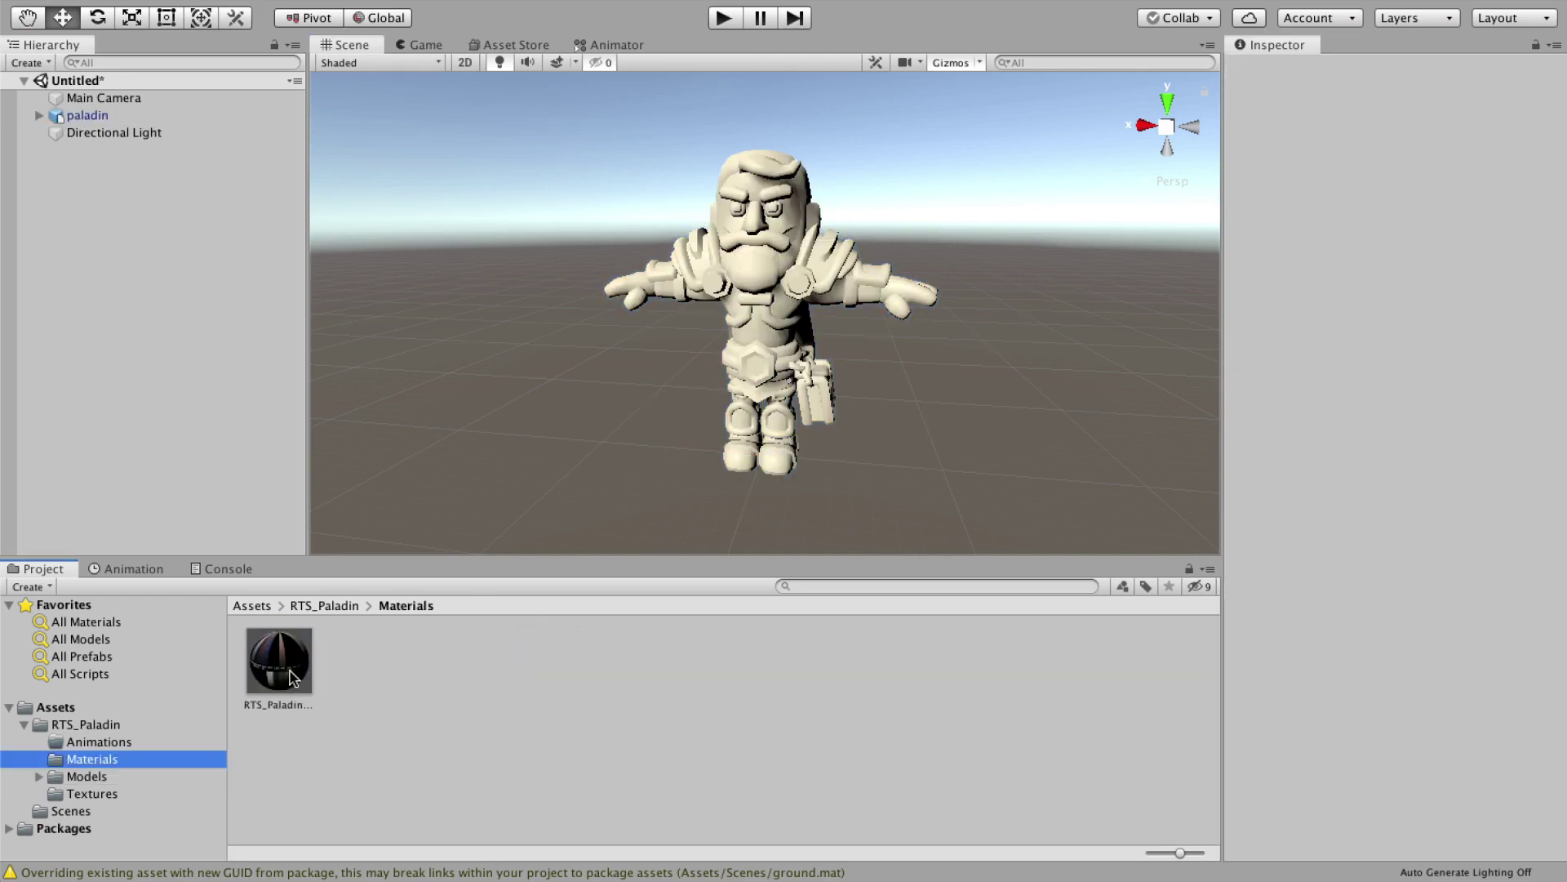
pyautogui.moveTo(278, 661); pyautogui.dragTo(759, 367)
pyautogui.moveTo(266, 665); pyautogui.dragTo(735, 459)
pyautogui.scroll(-3, 721, 475)
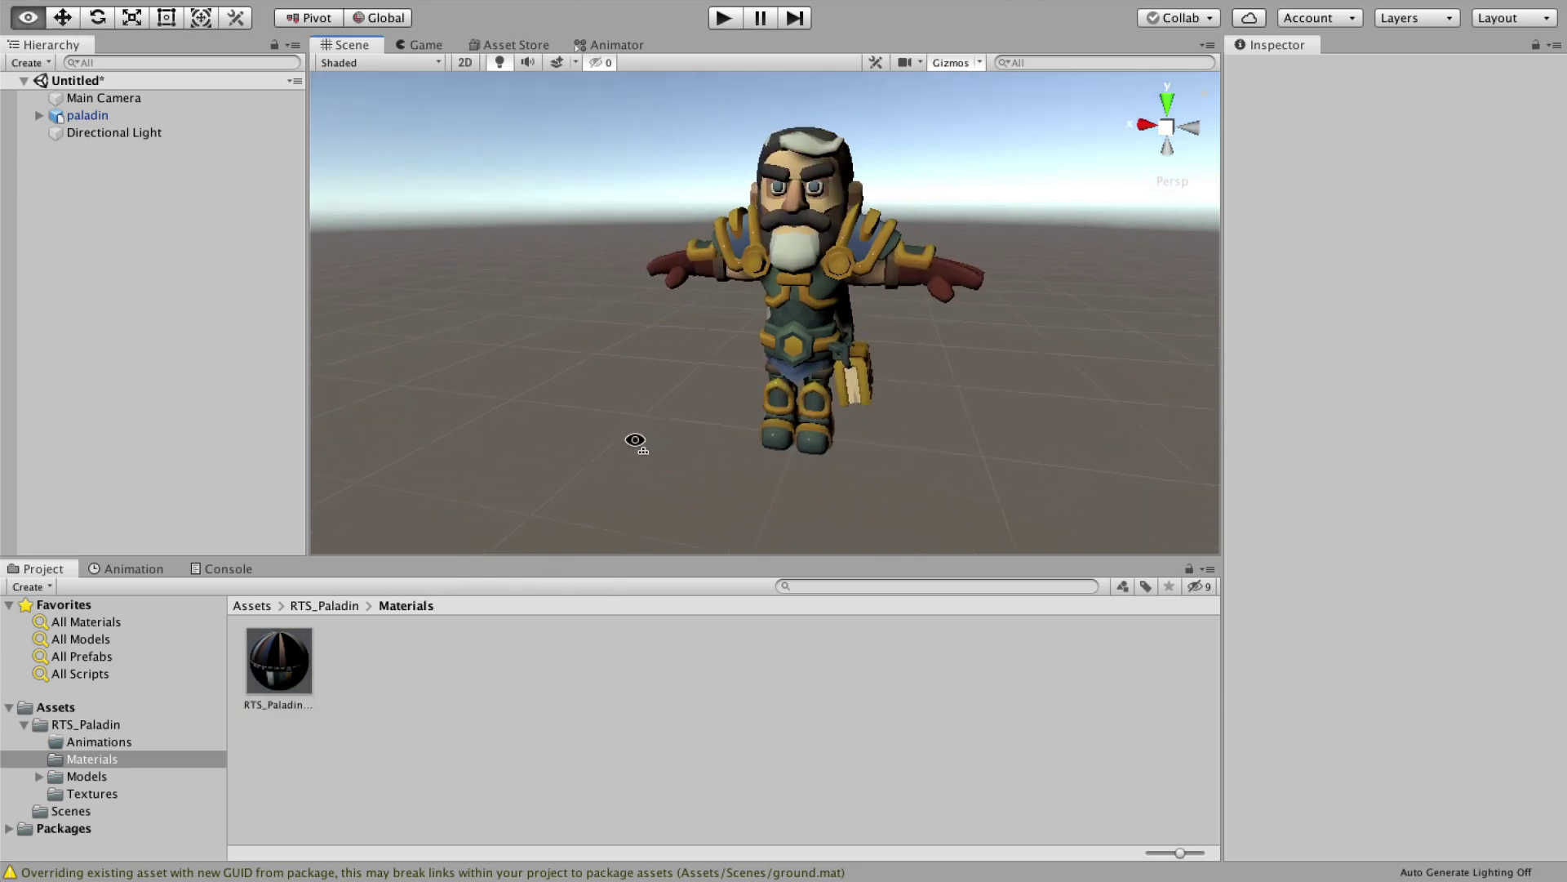
# Place the hammer_human_paladin model beside the paladin at X 1.9, Y 0.63, Z 0 and give it RTS_Paladin_Mat.
pyautogui.click(87, 776)
pyautogui.moveTo(276, 665); pyautogui.dragTo(524, 384)
pyautogui.click(1413, 151)
pyautogui.write('0')
pyautogui.press('Tab')
pyautogui.write('0')
pyautogui.press('Tab')
pyautogui.write('0')
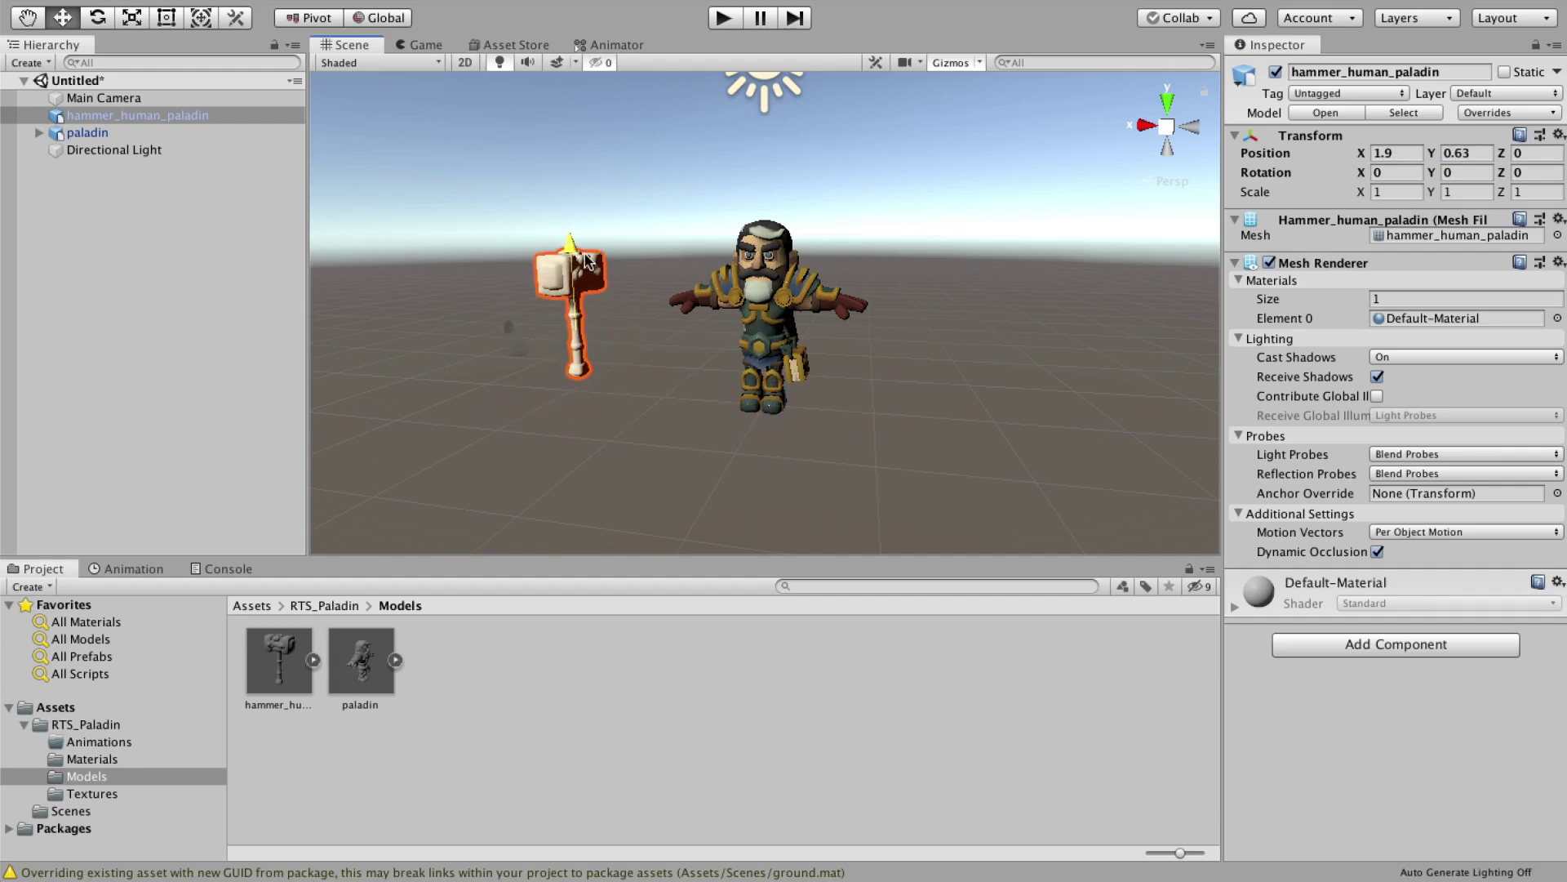
pyautogui.click(92, 758)
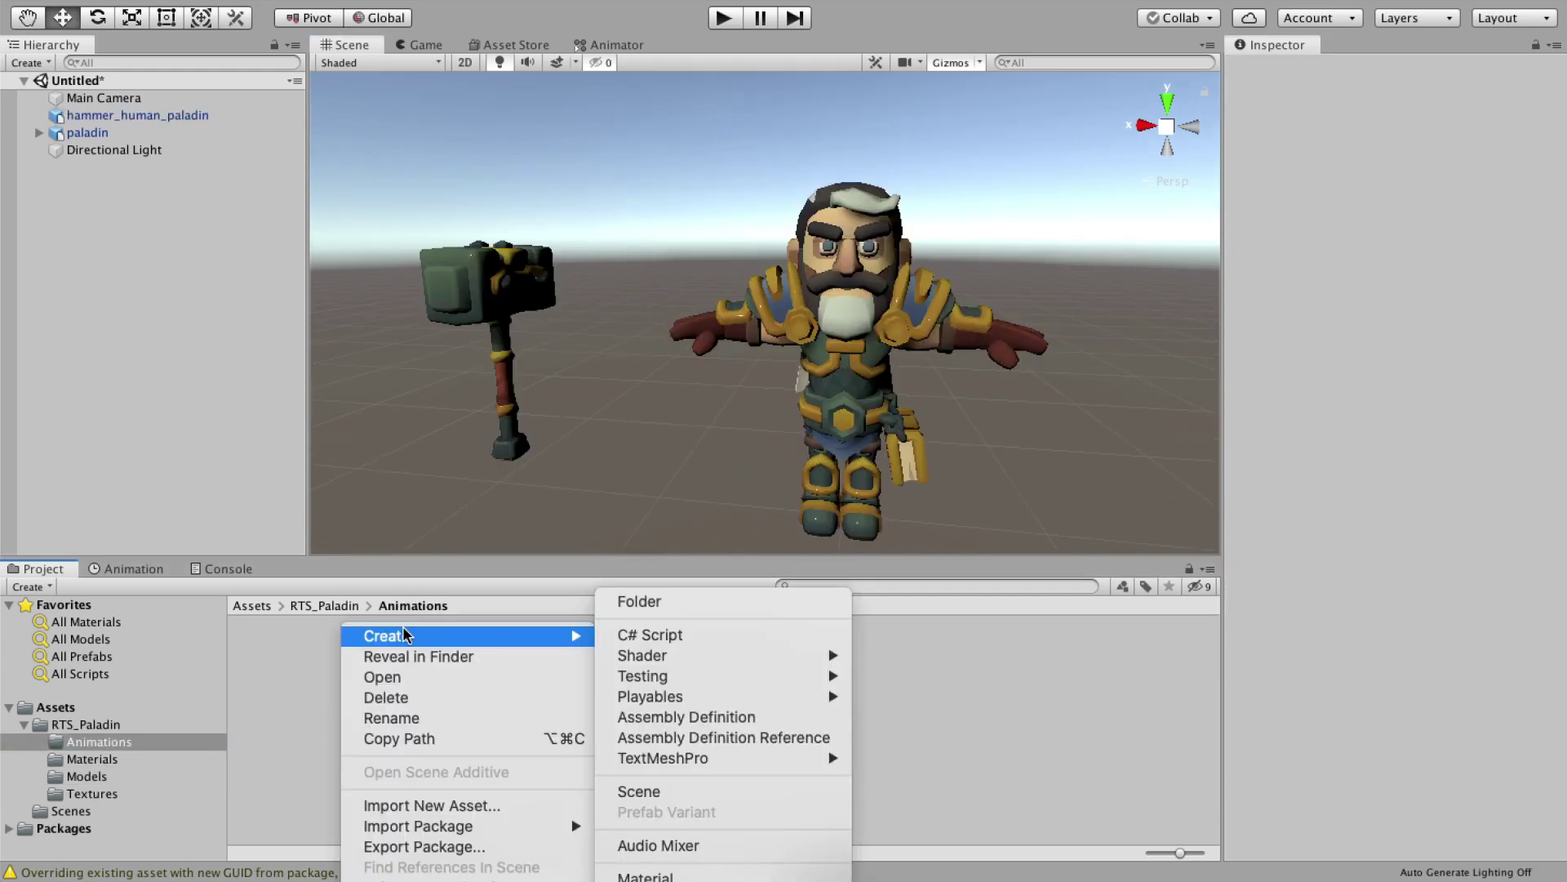
# Create an animator controller in the Animations folder and name it Paladin Animator Controller.
pyautogui.click(686, 881)
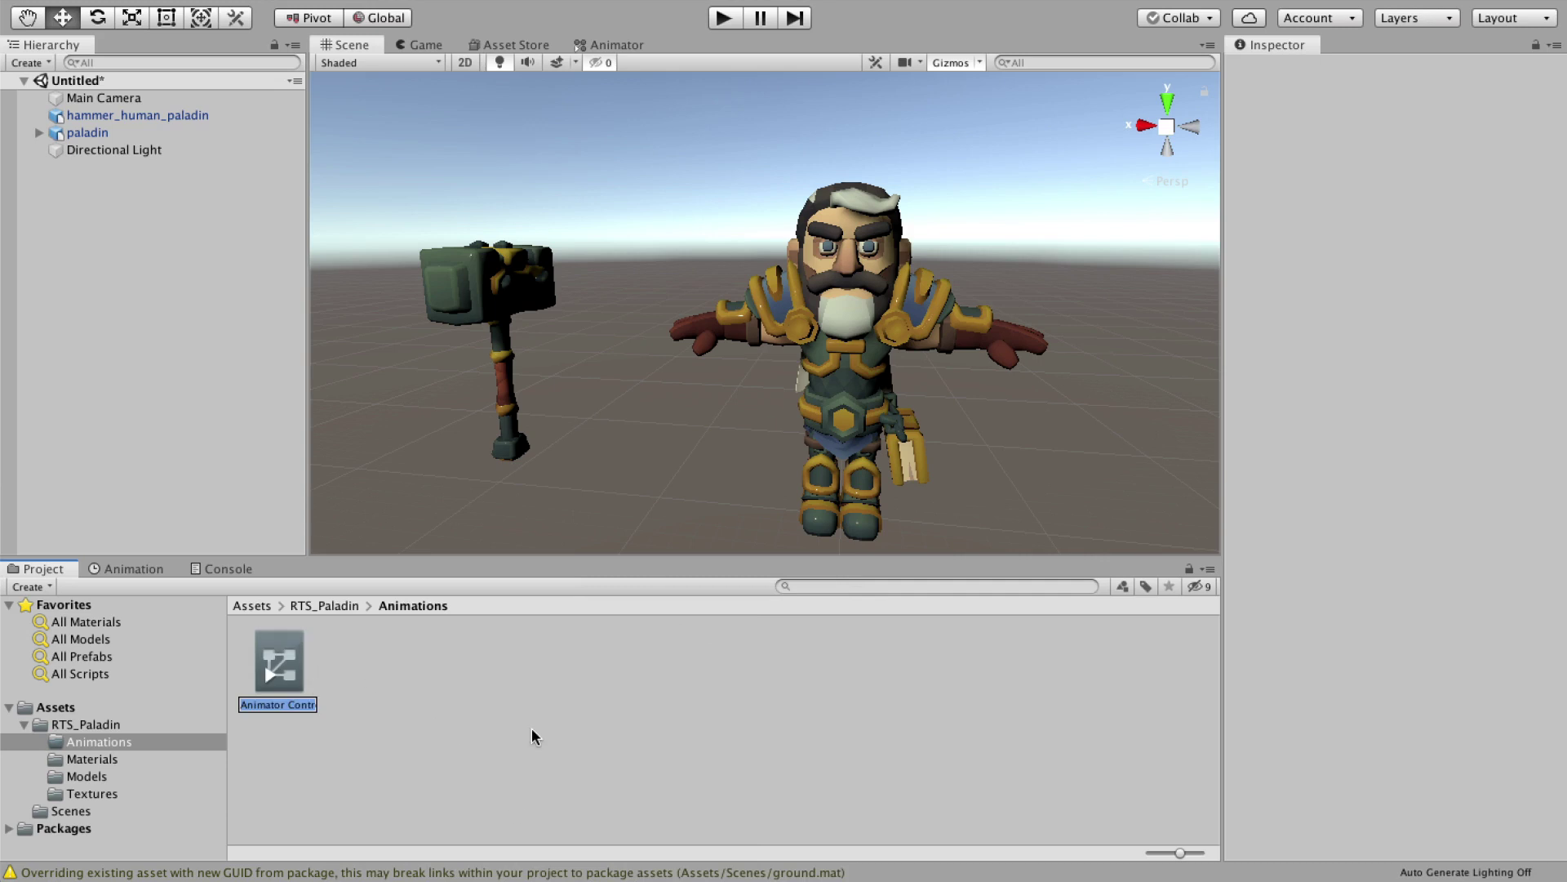
pyautogui.press('Left')
pyautogui.press('Right')
pyautogui.press('Right')
pyautogui.press('Right')
pyautogui.press('Right')
pyautogui.press('BackSpace')
pyautogui.press('BackSpace')
pyautogui.write('Paladin')
pyautogui.press('Return')
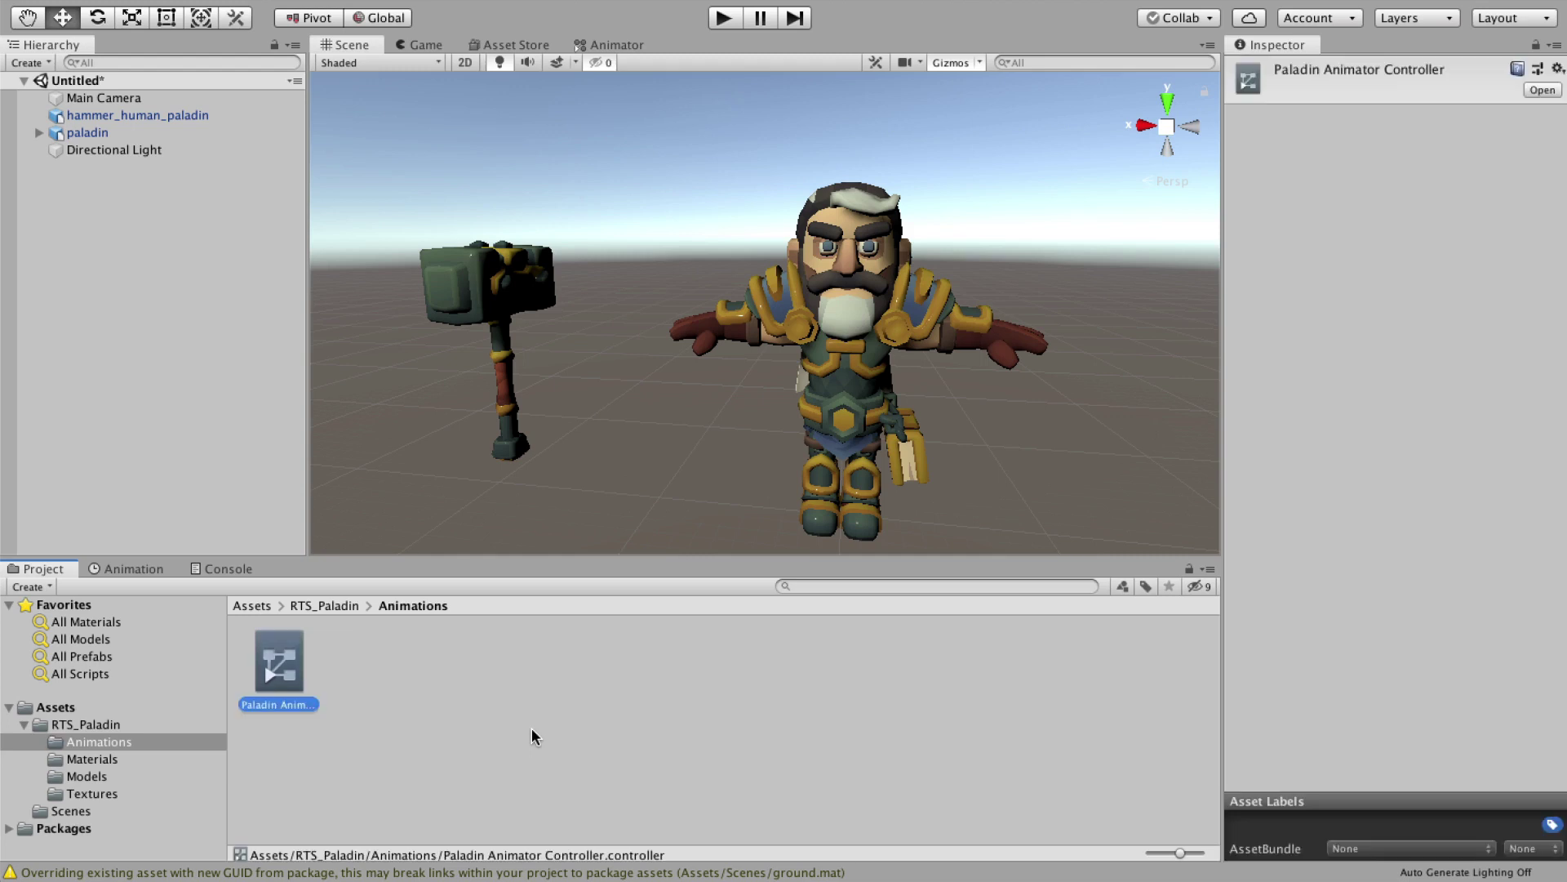
# Assign the Paladin Animator Controller to the paladin's Animator component and open the controller for editing.
pyautogui.click(84, 133)
pyautogui.moveTo(278, 663); pyautogui.dragTo(1433, 239)
pyautogui.click(309, 665)
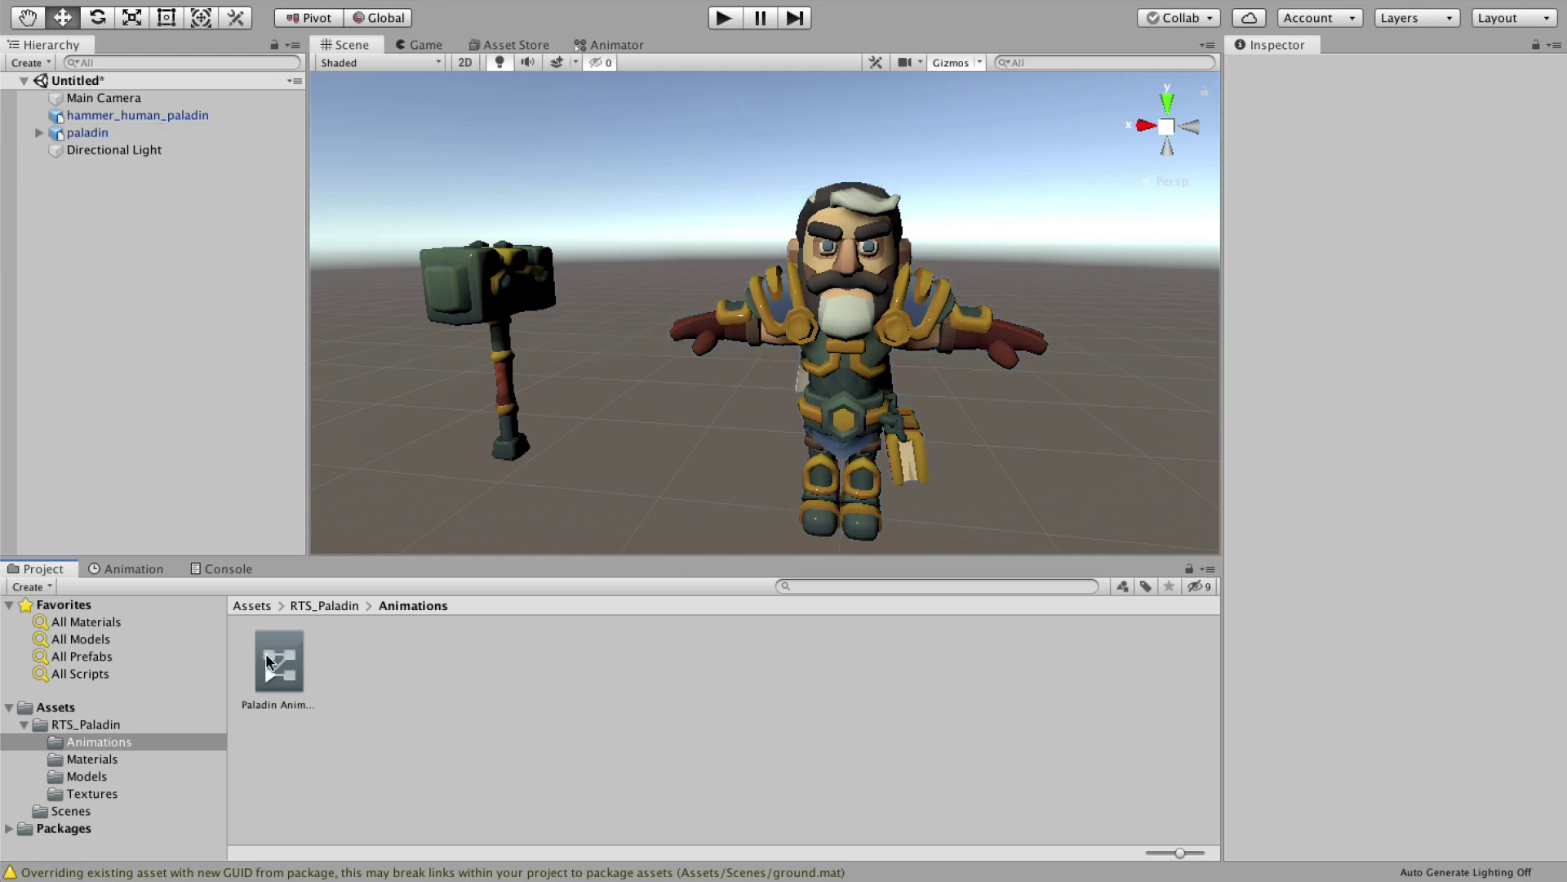
pyautogui.doubleClick(267, 660)
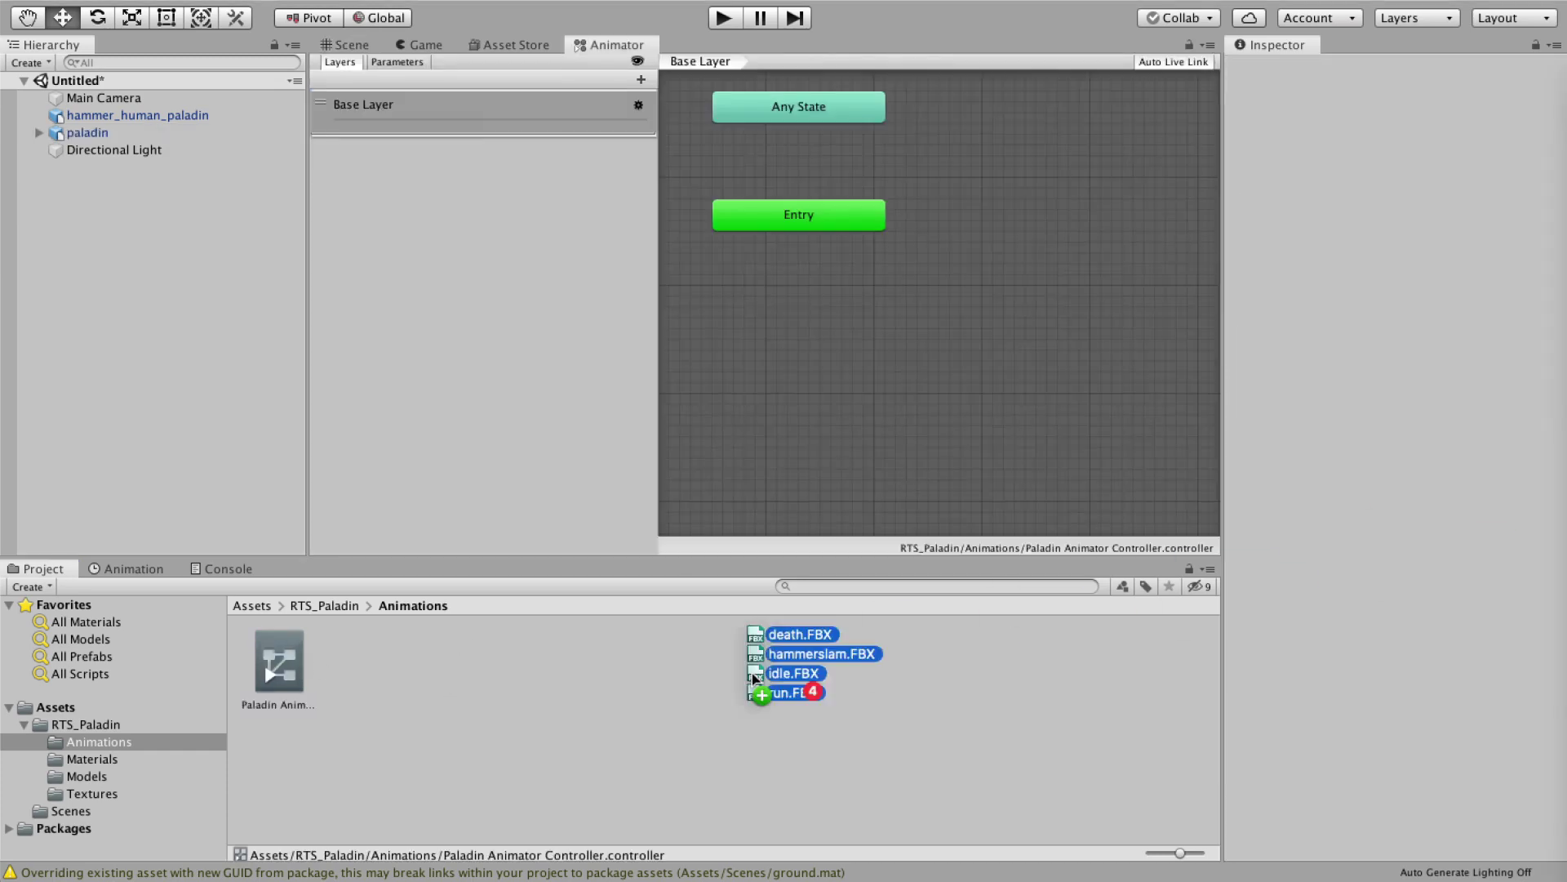
# Import the death, hammerslam, idle and run FBX files into Animations and replace the run FBX with a standalone duplicate of its clip.
pyautogui.moveTo(755, 673); pyautogui.dragTo(663, 707)
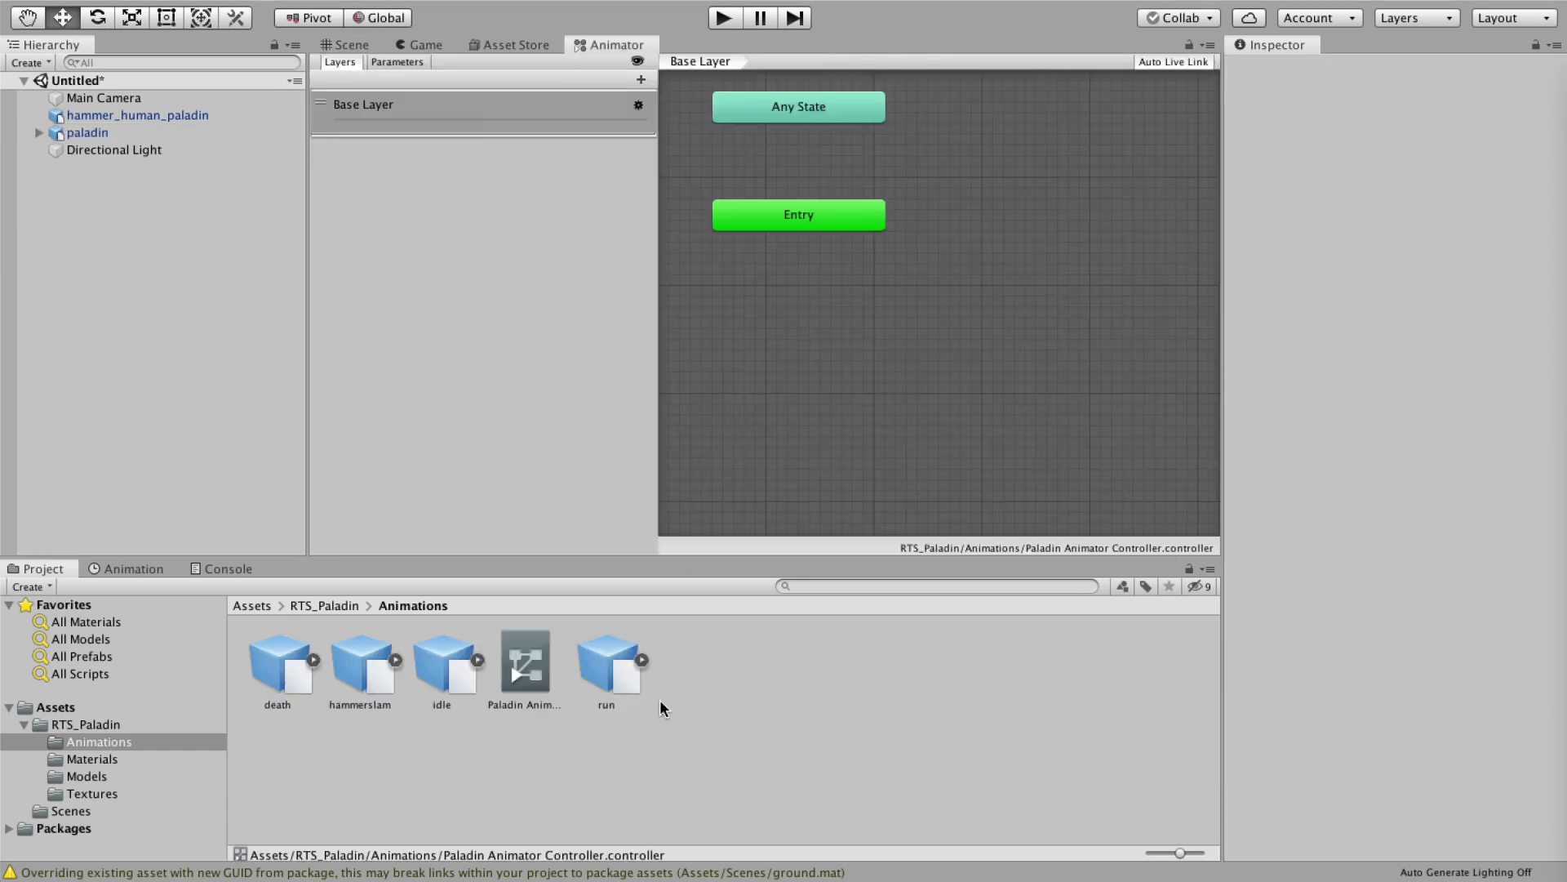
pyautogui.click(642, 660)
pyautogui.click(771, 663)
pyautogui.press('super+d')
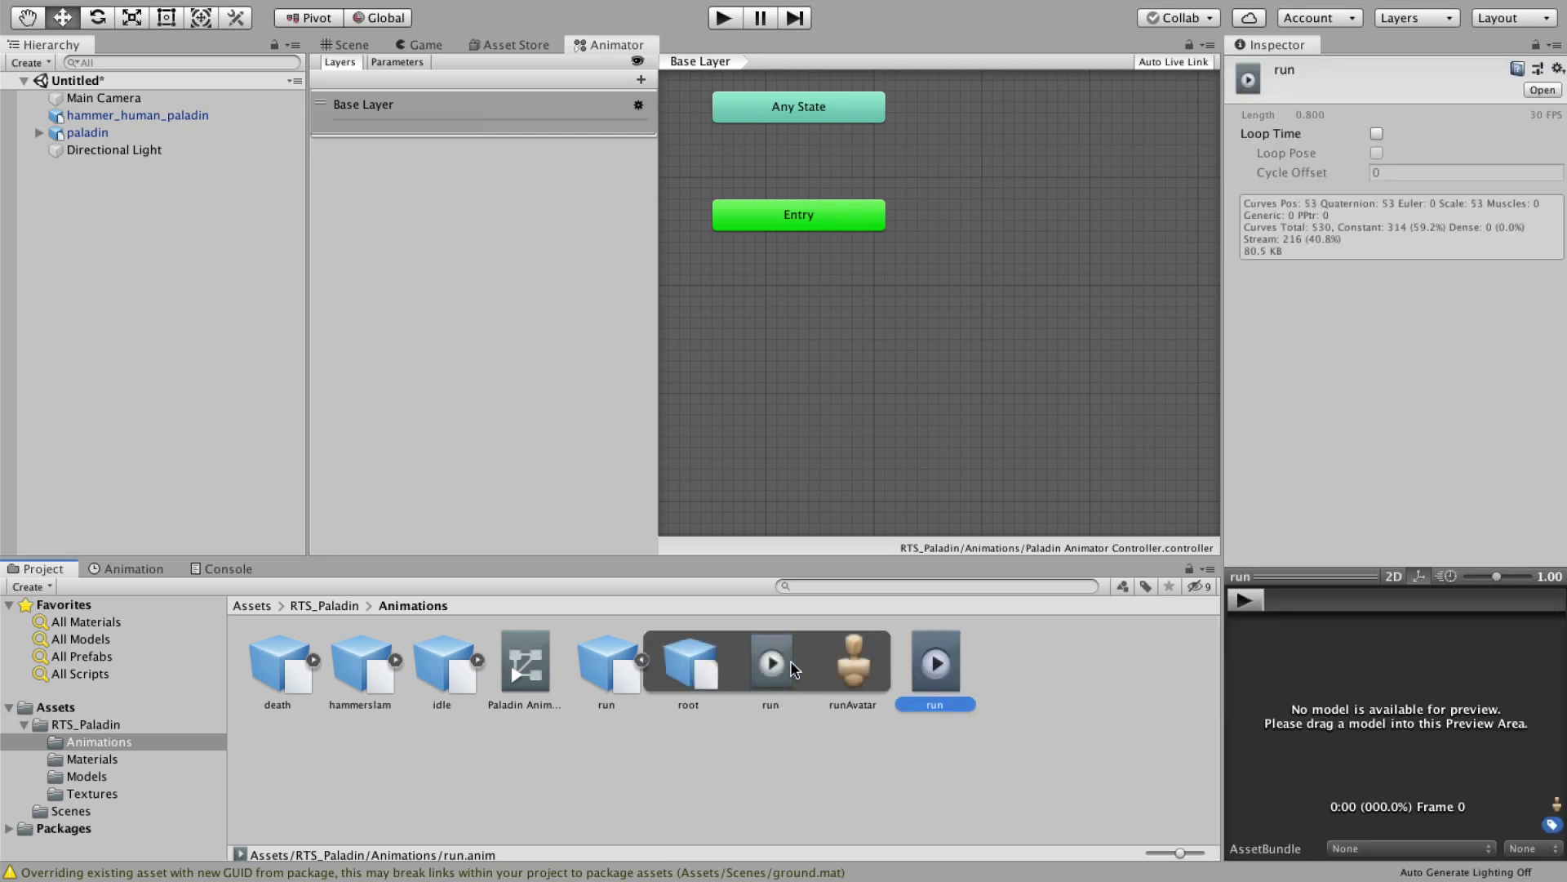
pyautogui.click(608, 661)
pyautogui.rightClick(598, 649)
pyautogui.click(632, 722)
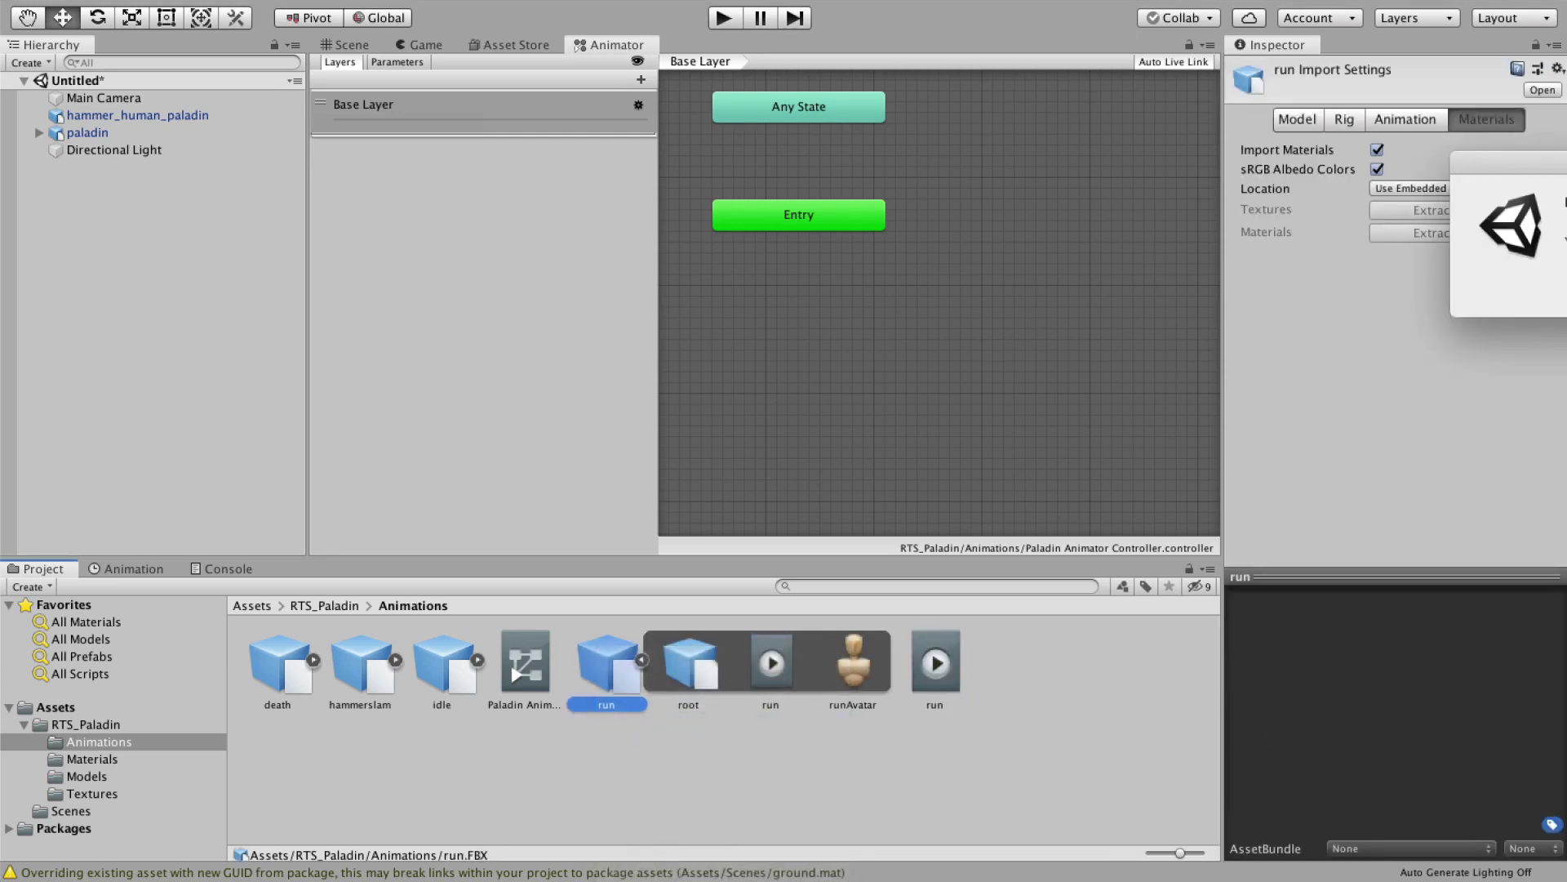
pyautogui.click(1083, 501)
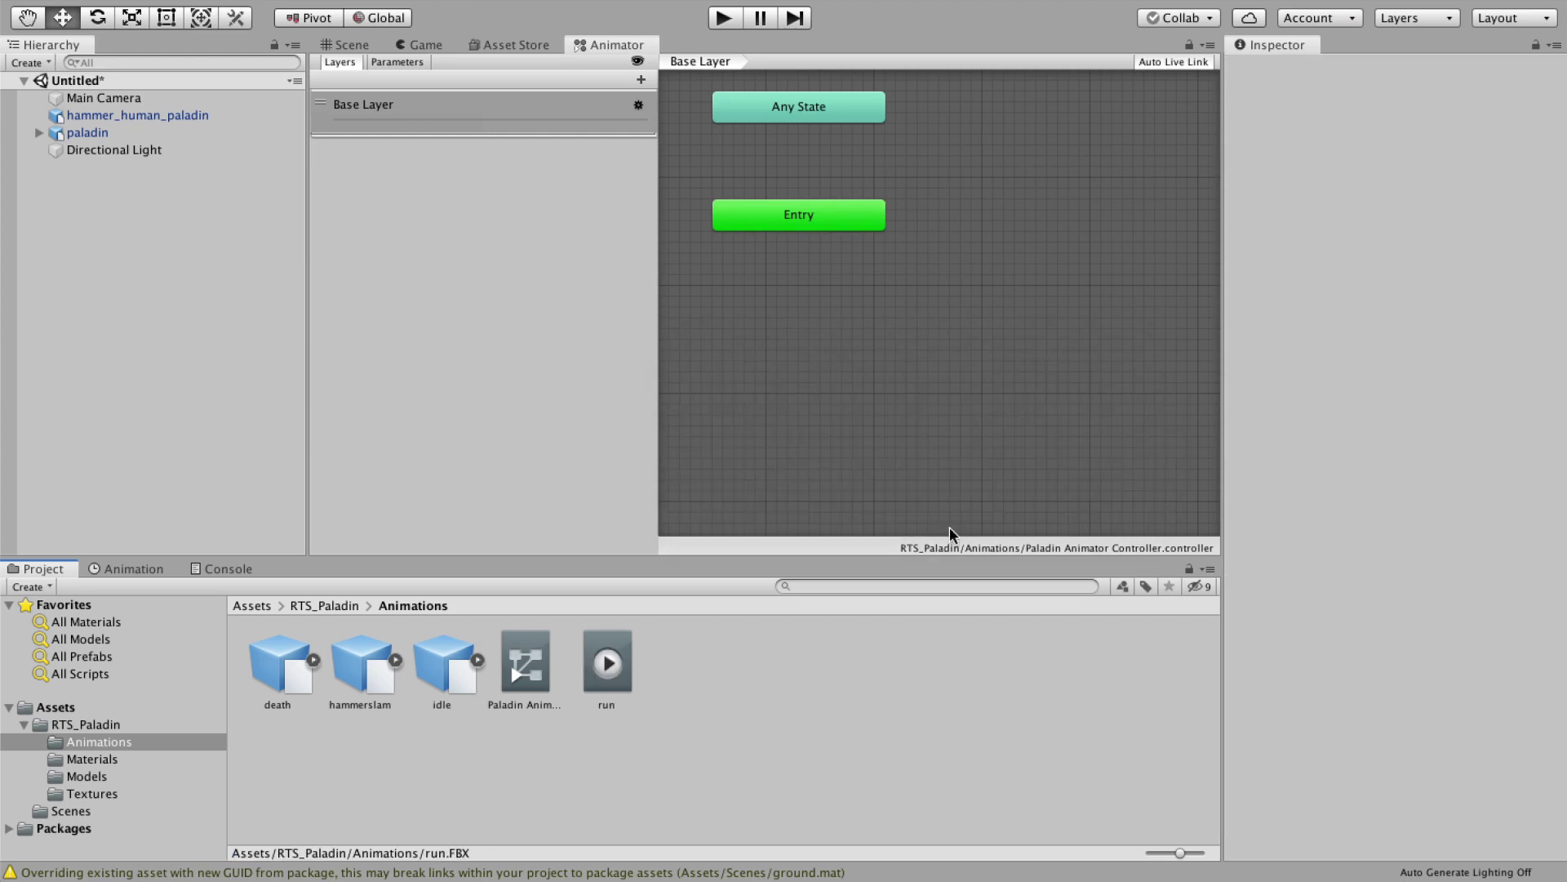
# Duplicate the idle clip out of its FBX and delete the idle FBX.
pyautogui.click(478, 660)
pyautogui.click(607, 663)
pyautogui.press('super+d')
pyautogui.rightClick(445, 662)
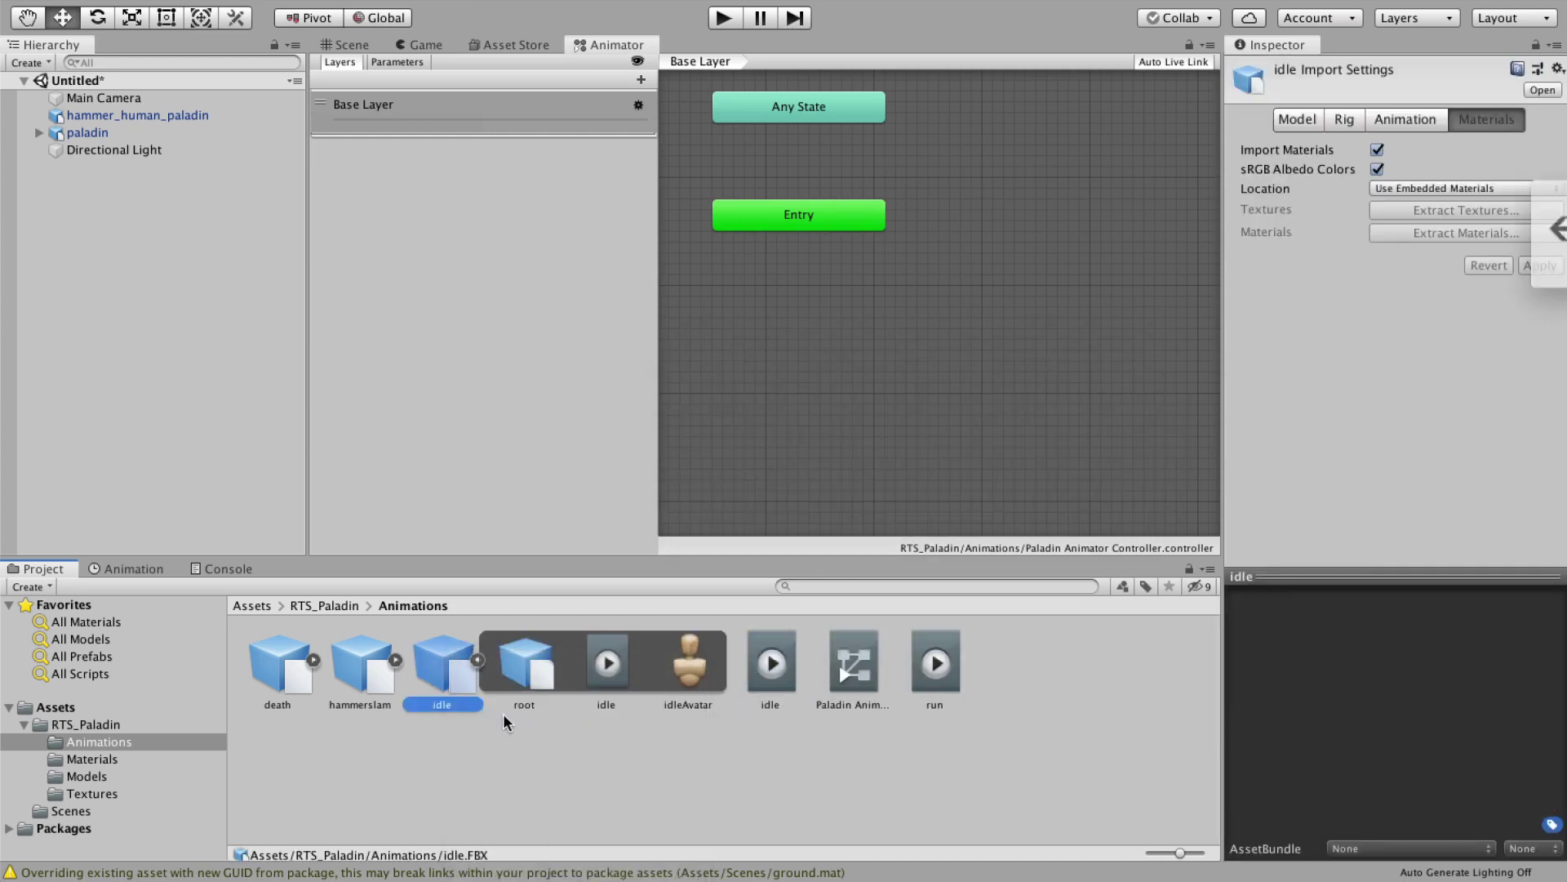
pyautogui.click(506, 712)
pyautogui.press('Return')
# Duplicate the hammerslam clip out of its FBX and delete the hammerslam FBX.
pyautogui.click(396, 660)
pyautogui.click(525, 661)
pyautogui.press('super+d')
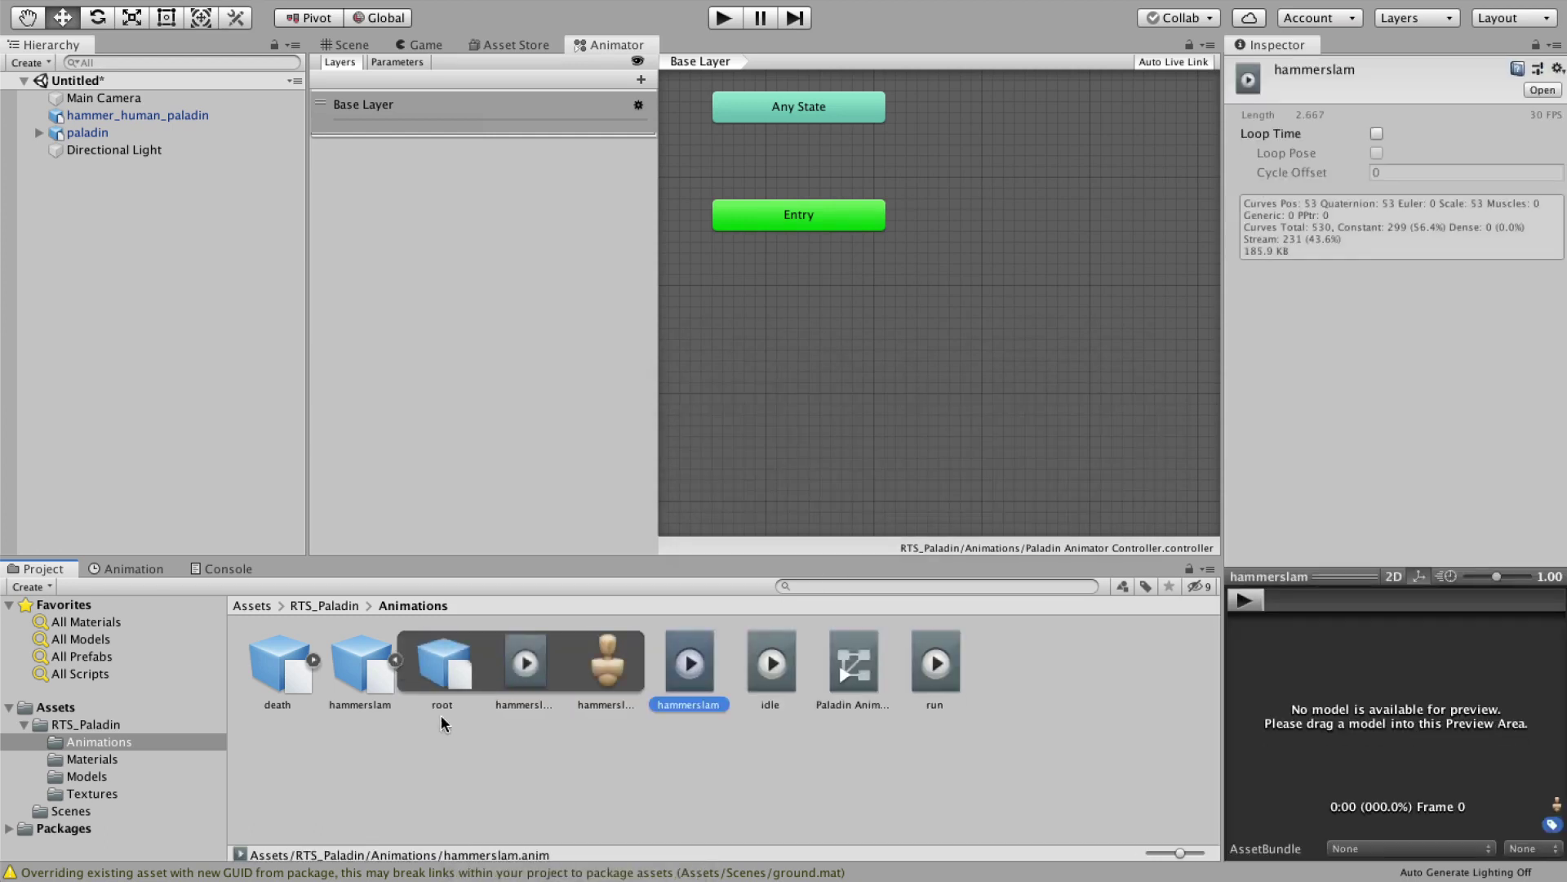
pyautogui.rightClick(365, 655)
pyautogui.click(410, 725)
pyautogui.press('Return')
# Duplicate the death clip out of its FBX and delete the death FBX.
pyautogui.click(313, 660)
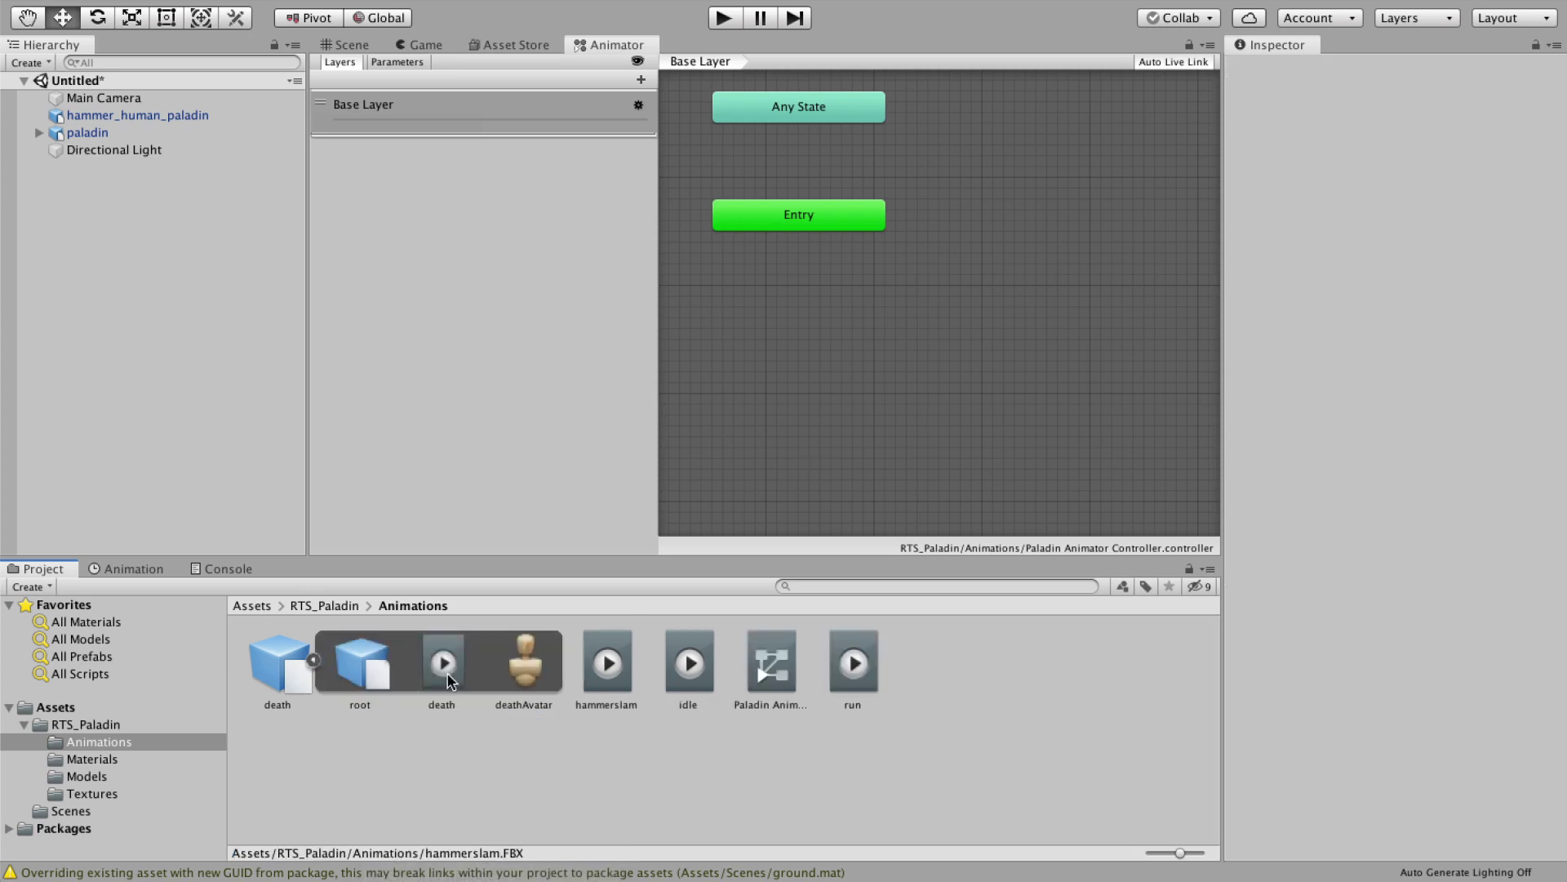
pyautogui.click(443, 663)
pyautogui.press('super+d')
pyautogui.rightClick(278, 657)
pyautogui.click(349, 709)
pyautogui.press('Return')
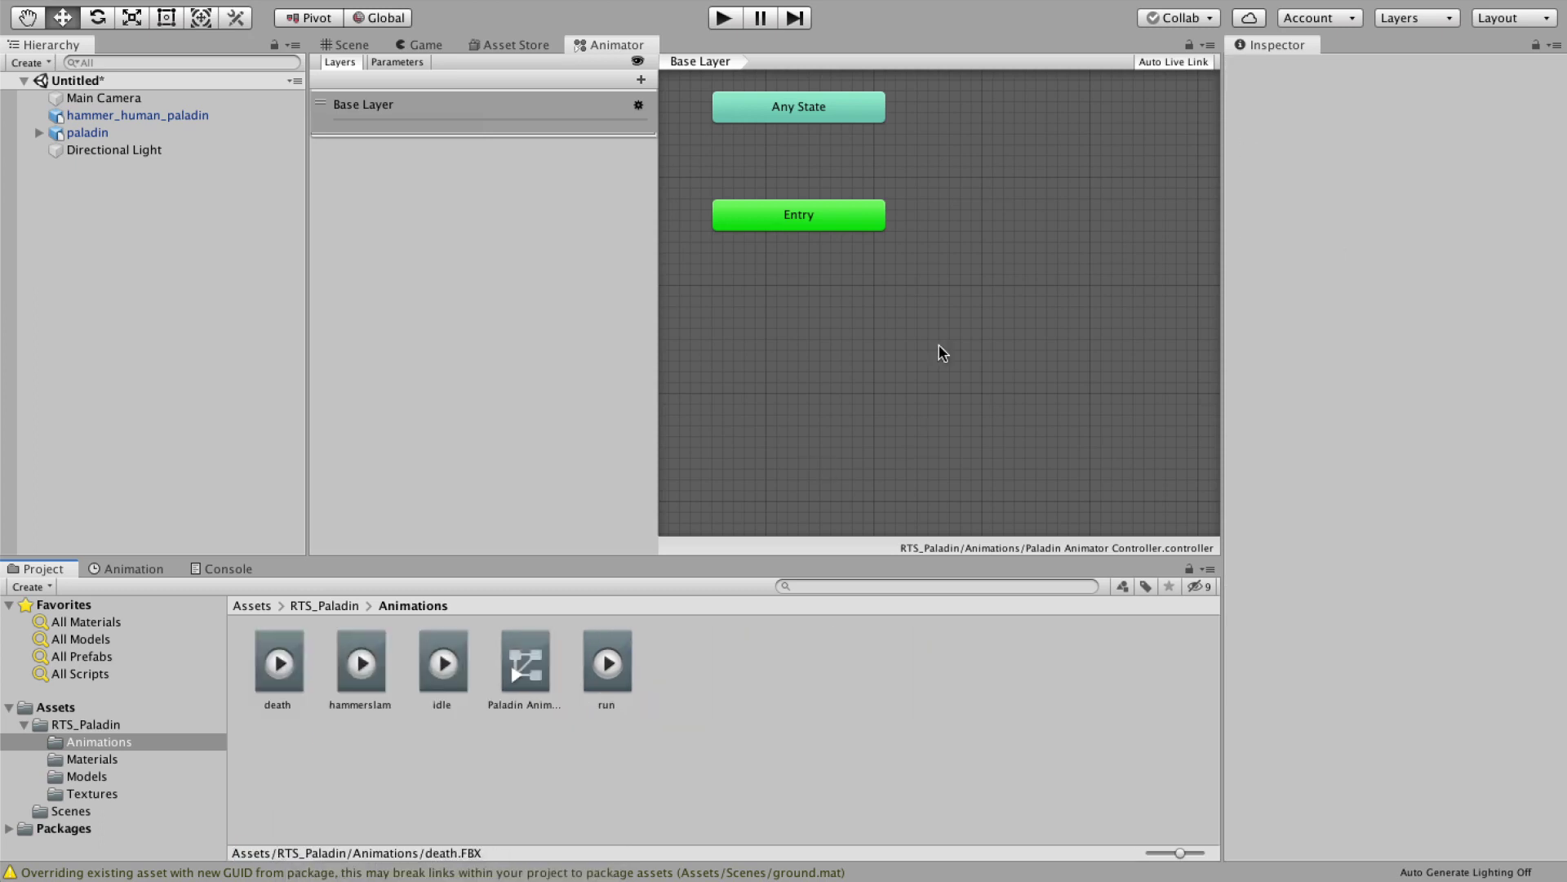
# Add the idle, run, hammerslam and death clips as states in the Base Layer, stacked below Entry with idle as default.
pyautogui.click(445, 663)
pyautogui.moveTo(445, 662); pyautogui.dragTo(764, 298)
pyautogui.moveTo(608, 653); pyautogui.dragTo(766, 402)
pyautogui.moveTo(380, 665); pyautogui.dragTo(771, 482)
pyautogui.moveTo(822, 396); pyautogui.dragTo(800, 374)
pyautogui.moveTo(852, 323); pyautogui.dragTo(792, 275)
pyautogui.moveTo(875, 424); pyautogui.dragTo(799, 345)
pyautogui.moveTo(858, 485); pyautogui.dragTo(788, 400)
pyautogui.click(278, 663)
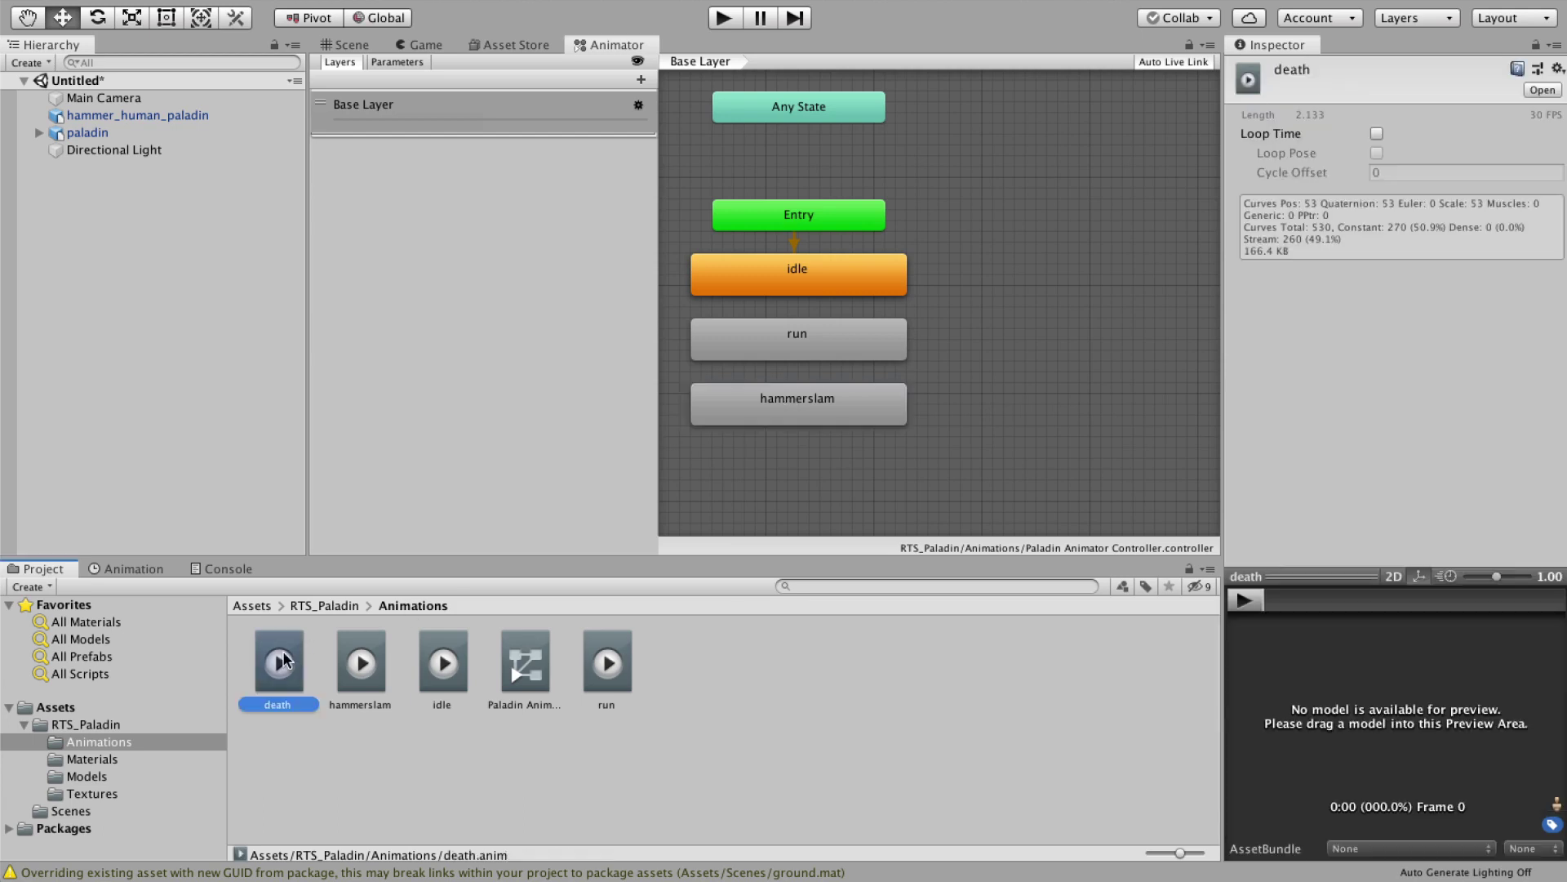
pyautogui.moveTo(278, 663); pyautogui.dragTo(760, 472)
# Make transitions from idle to run, run to hammerslam, and hammerslam to death.
pyautogui.click(807, 267)
pyautogui.rightClick(804, 267)
pyautogui.click(821, 276)
pyautogui.click(797, 333)
pyautogui.rightClick(794, 332)
pyautogui.click(808, 345)
pyautogui.click(790, 401)
pyautogui.rightClick(792, 403)
pyautogui.click(825, 411)
pyautogui.click(813, 463)
# Return to the scene view and run the scene to preview the paladin's animation sequence.
pyautogui.click(357, 46)
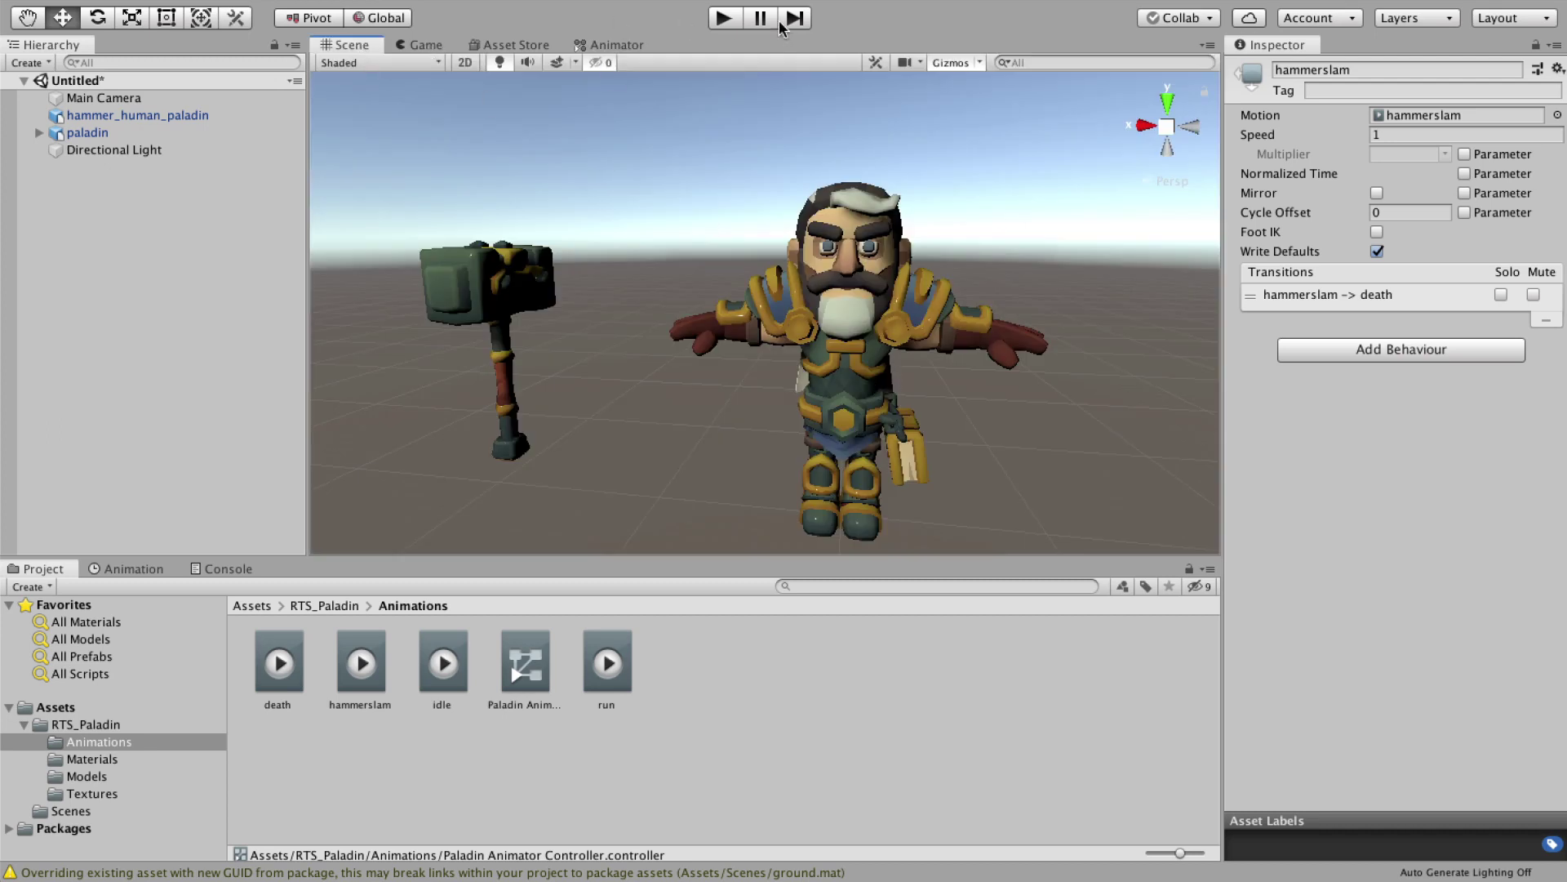
pyautogui.click(723, 18)
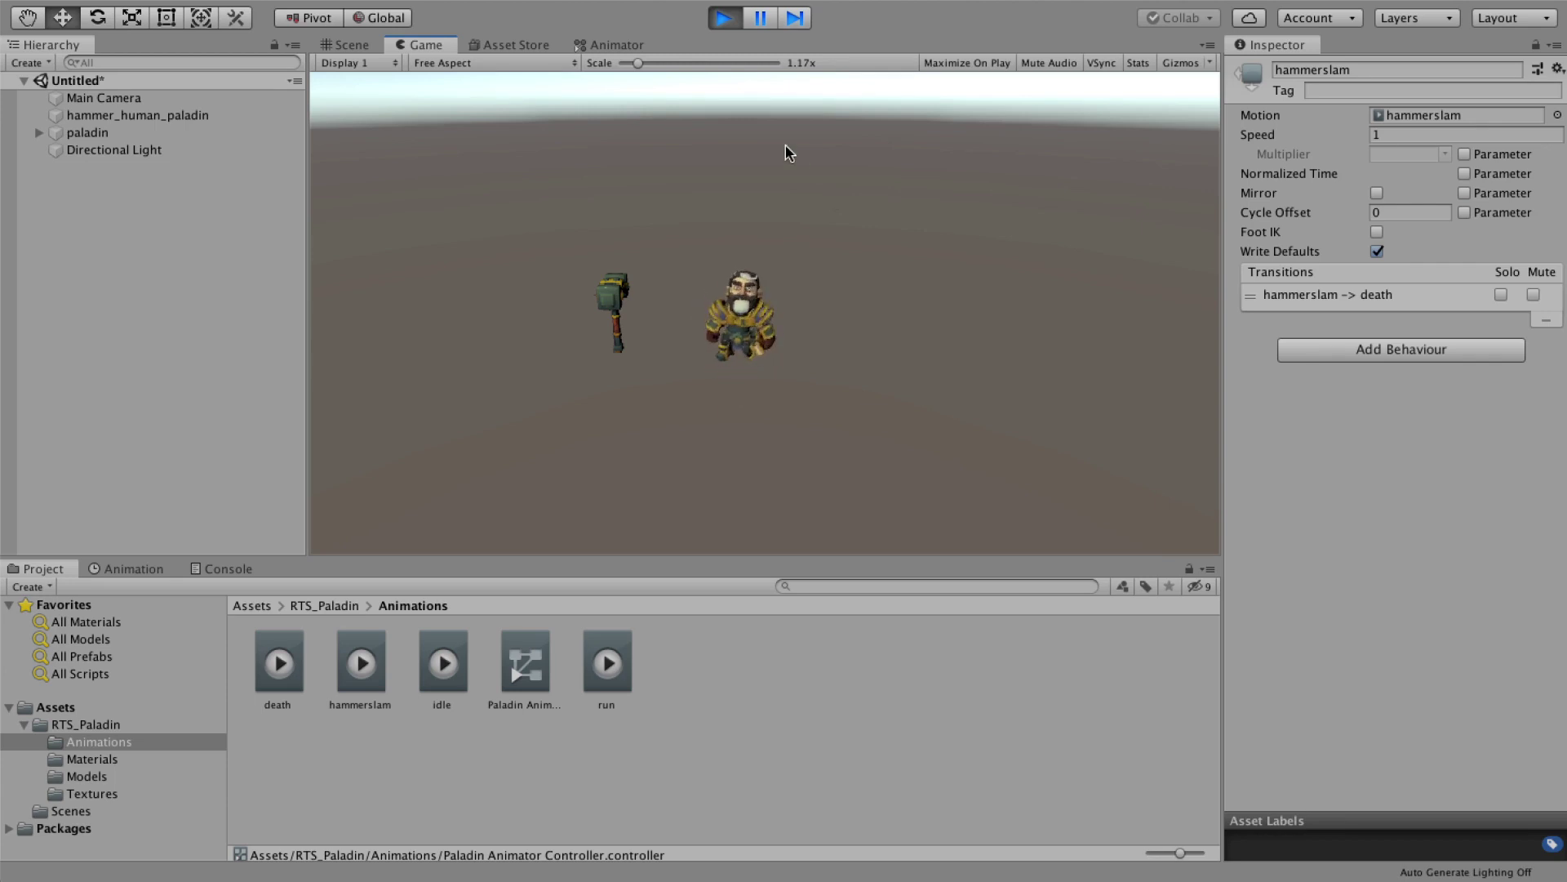
# Stop the preview and check that the paladin model's rig uses the Generic animation type.
pyautogui.click(721, 15)
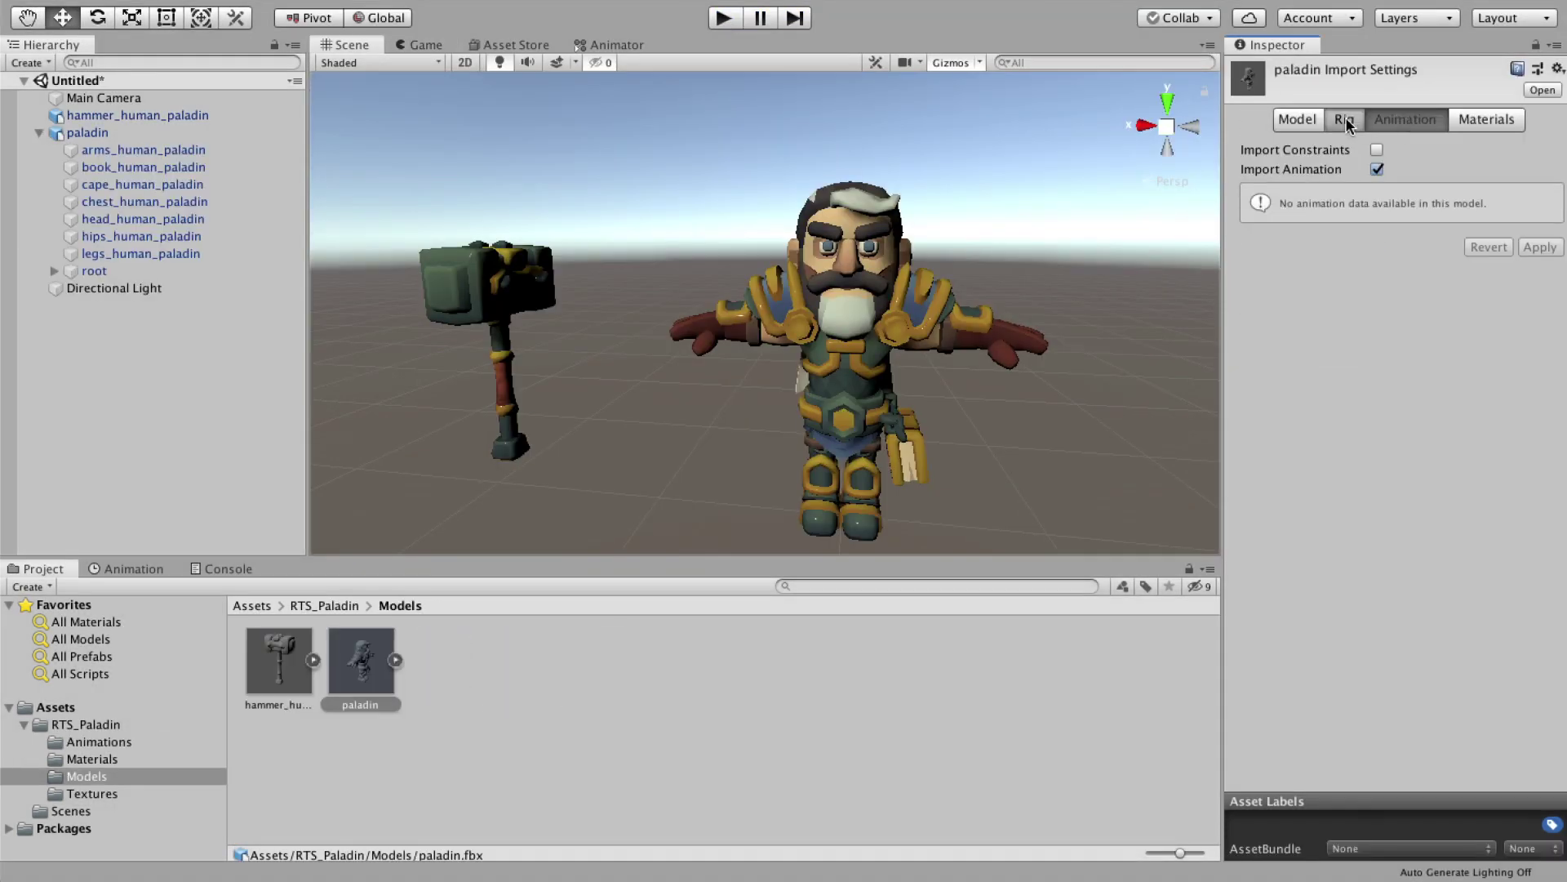
pyautogui.click(1345, 120)
pyautogui.click(1398, 150)
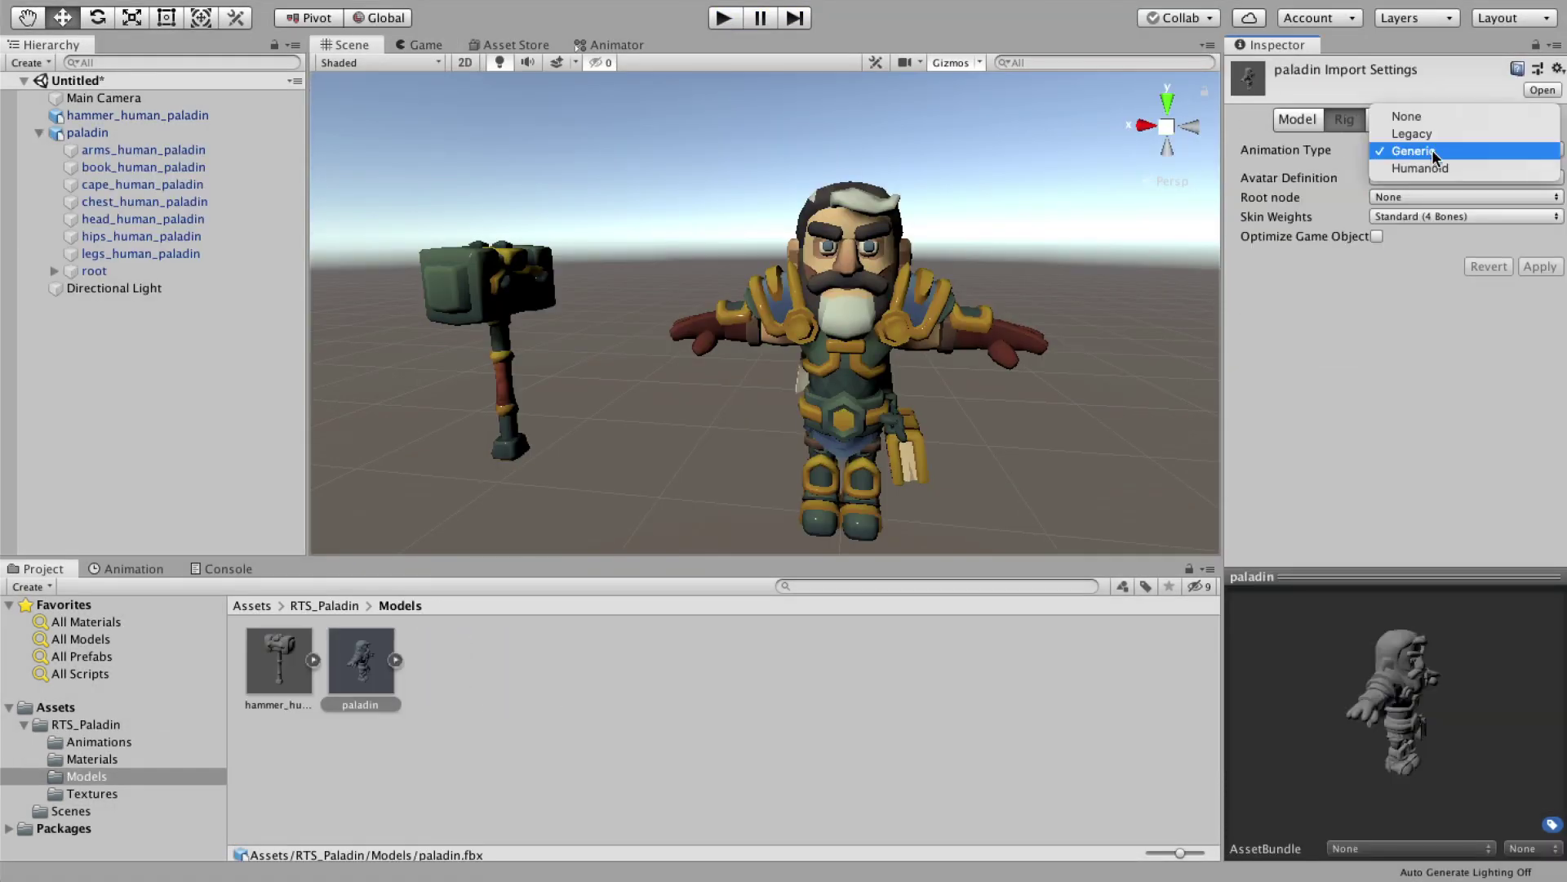
pyautogui.click(1413, 151)
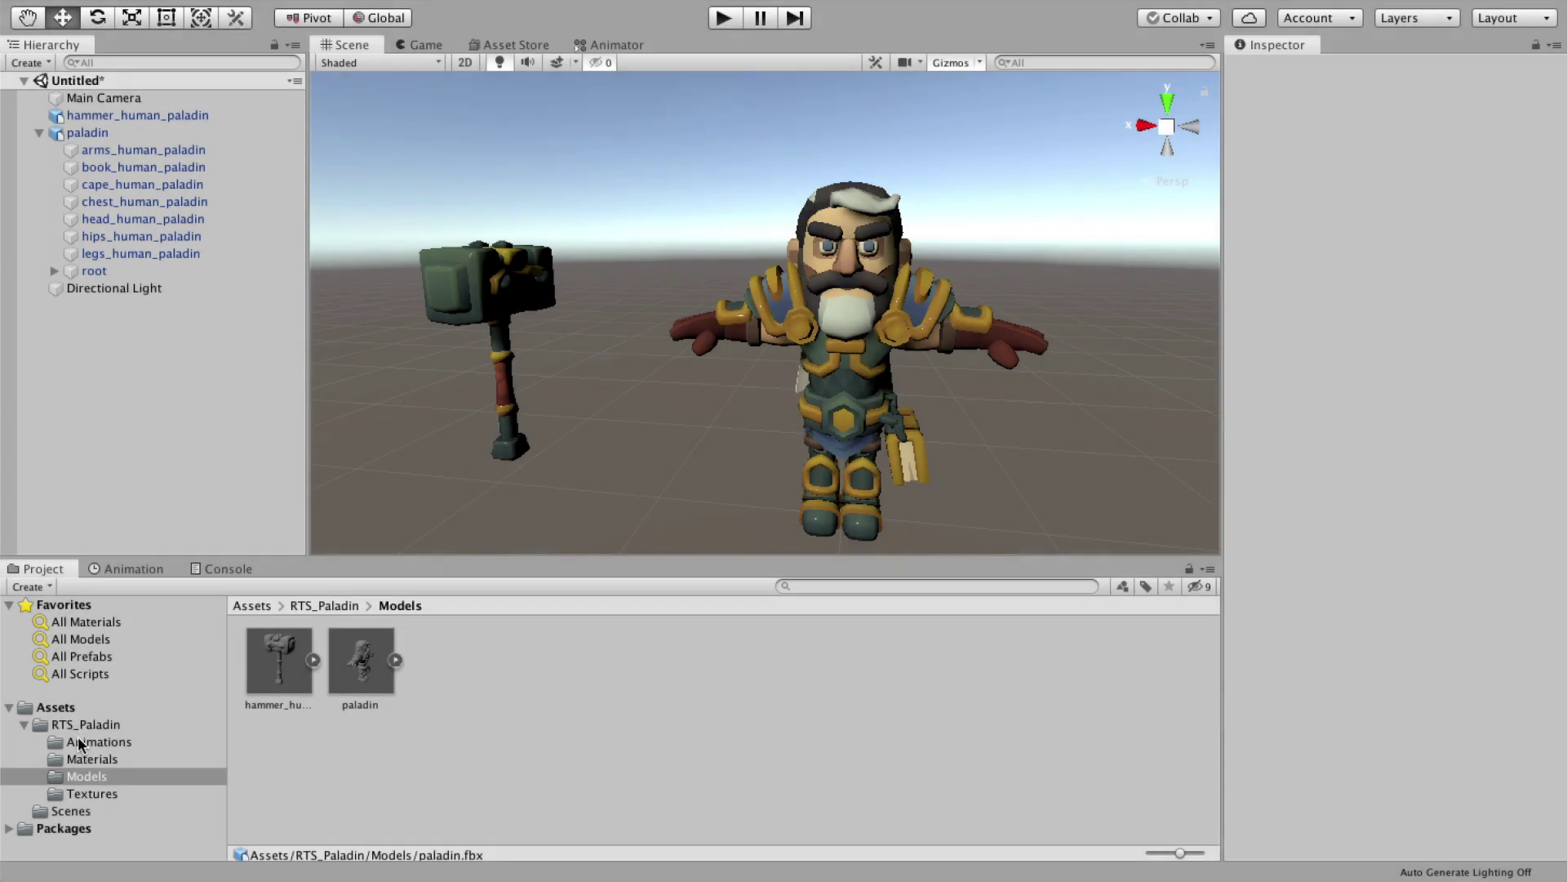
# Expand the paladin's skeleton from root through pelvis, spine and neck_01, and select the head bone.
pyautogui.click(54, 271)
pyautogui.click(70, 289)
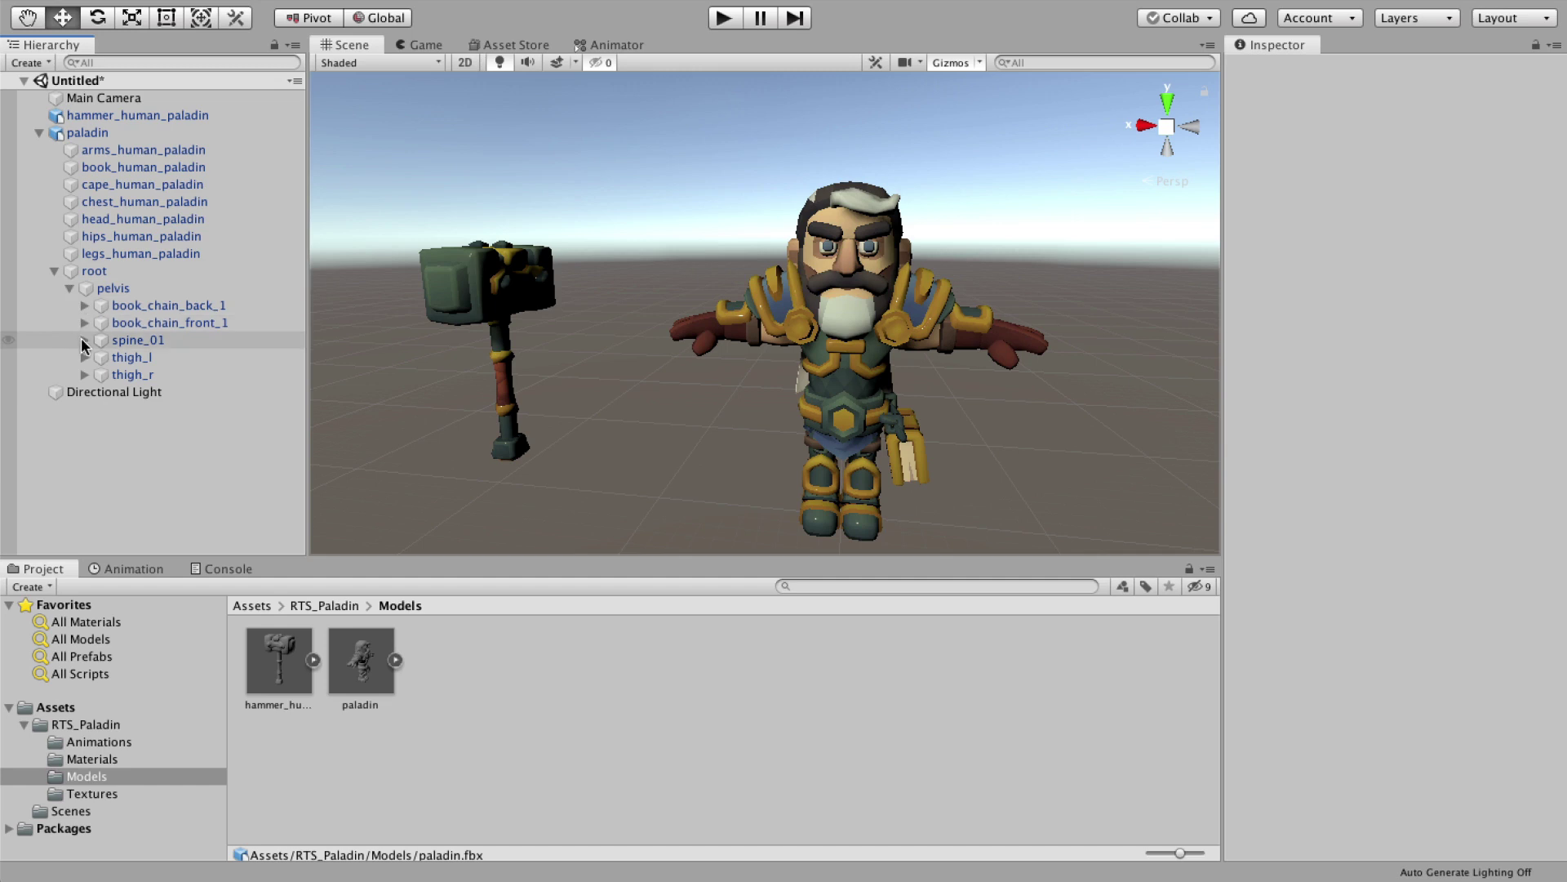
pyautogui.click(84, 341)
pyautogui.click(100, 357)
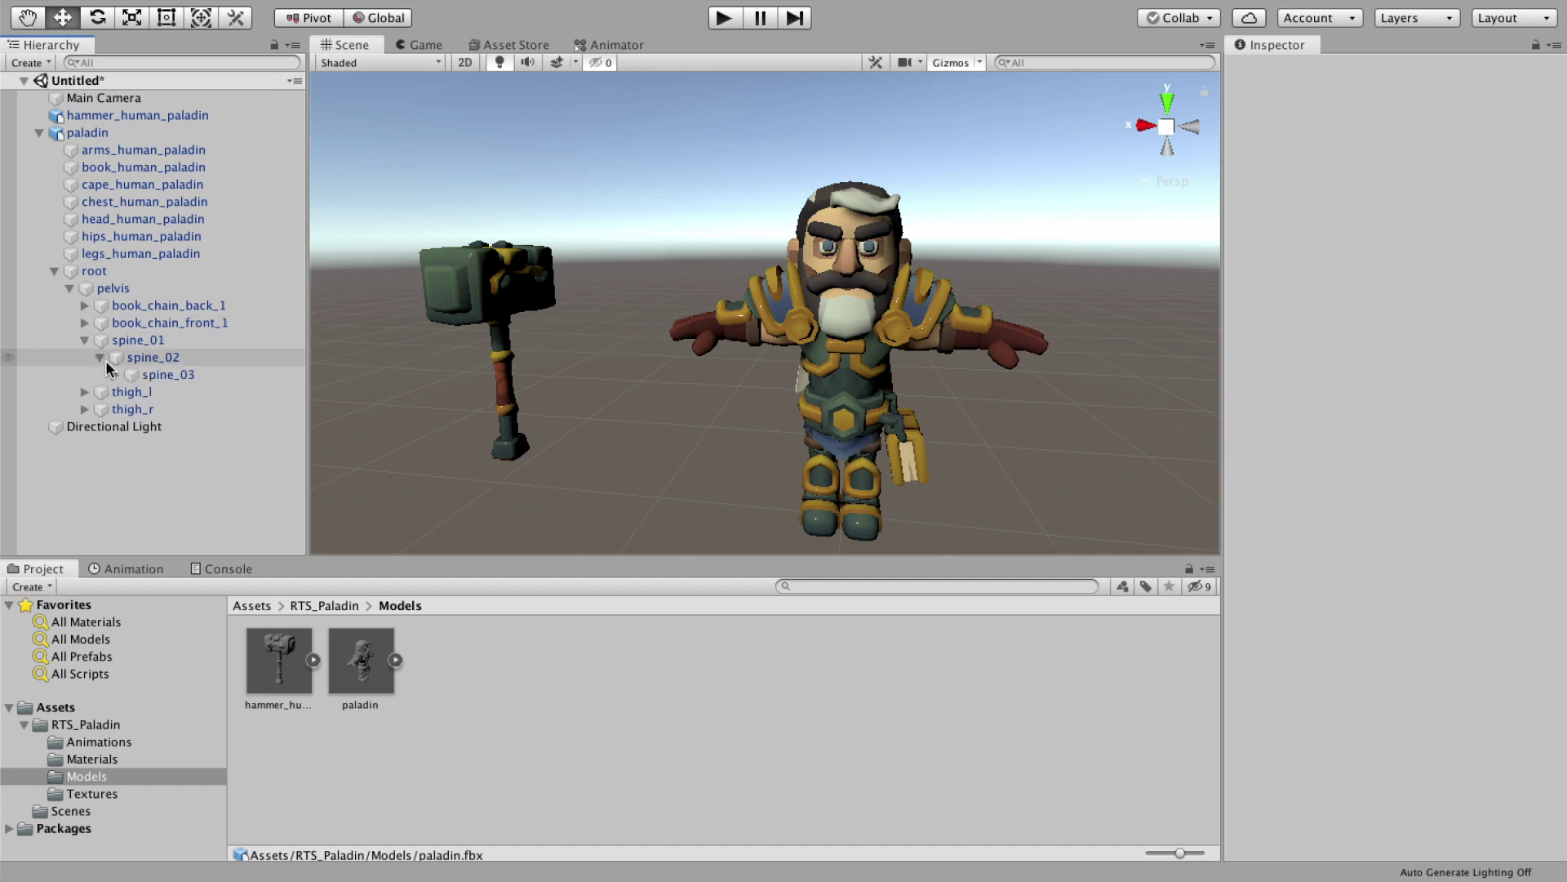
pyautogui.click(114, 375)
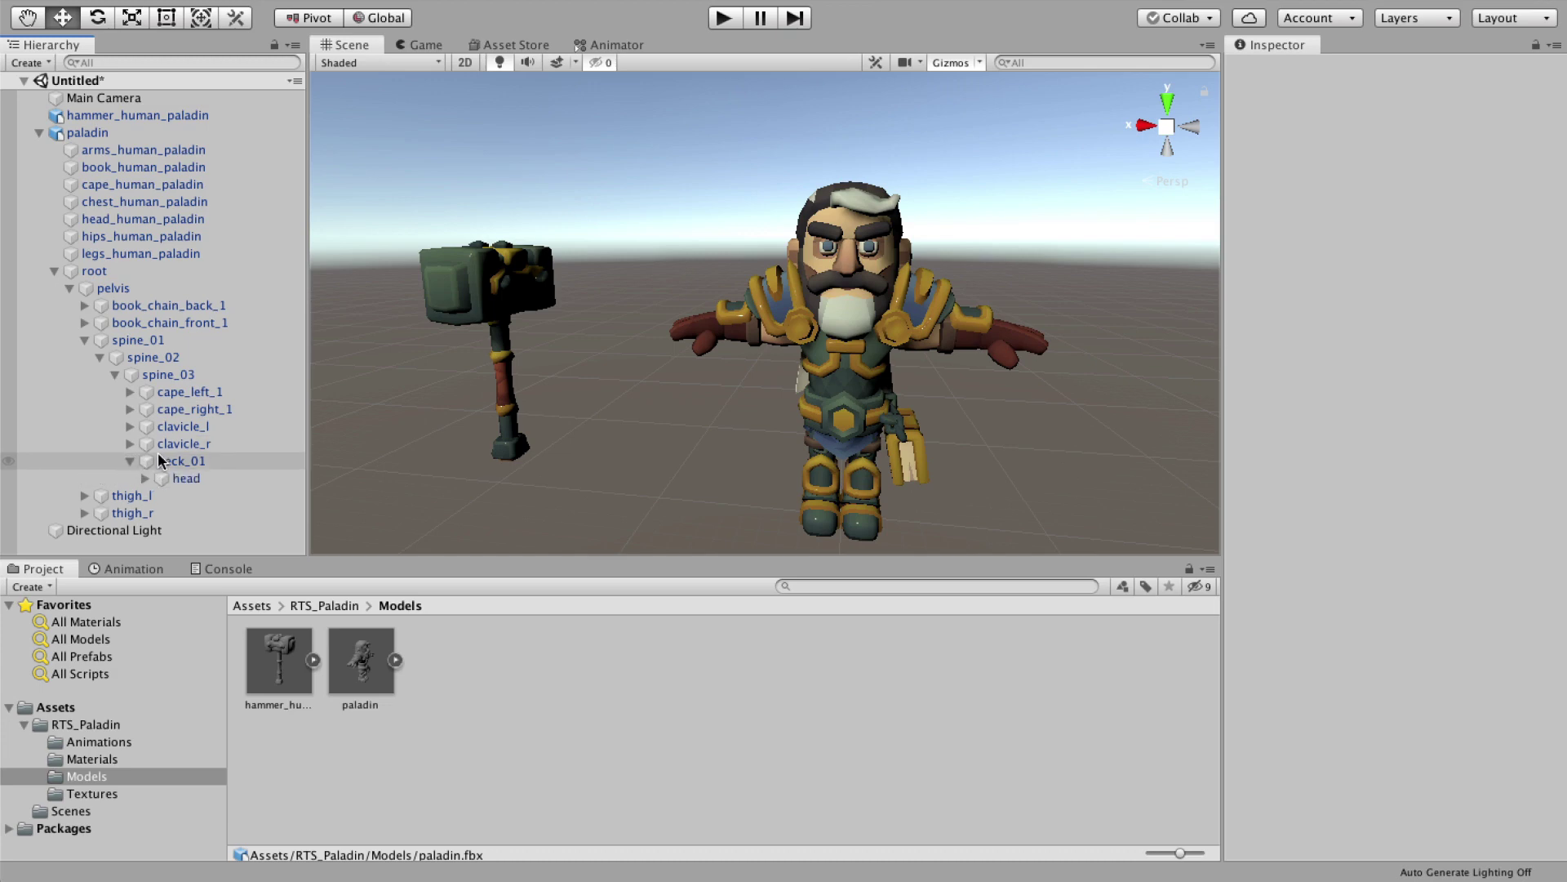
pyautogui.click(130, 461)
pyautogui.click(146, 479)
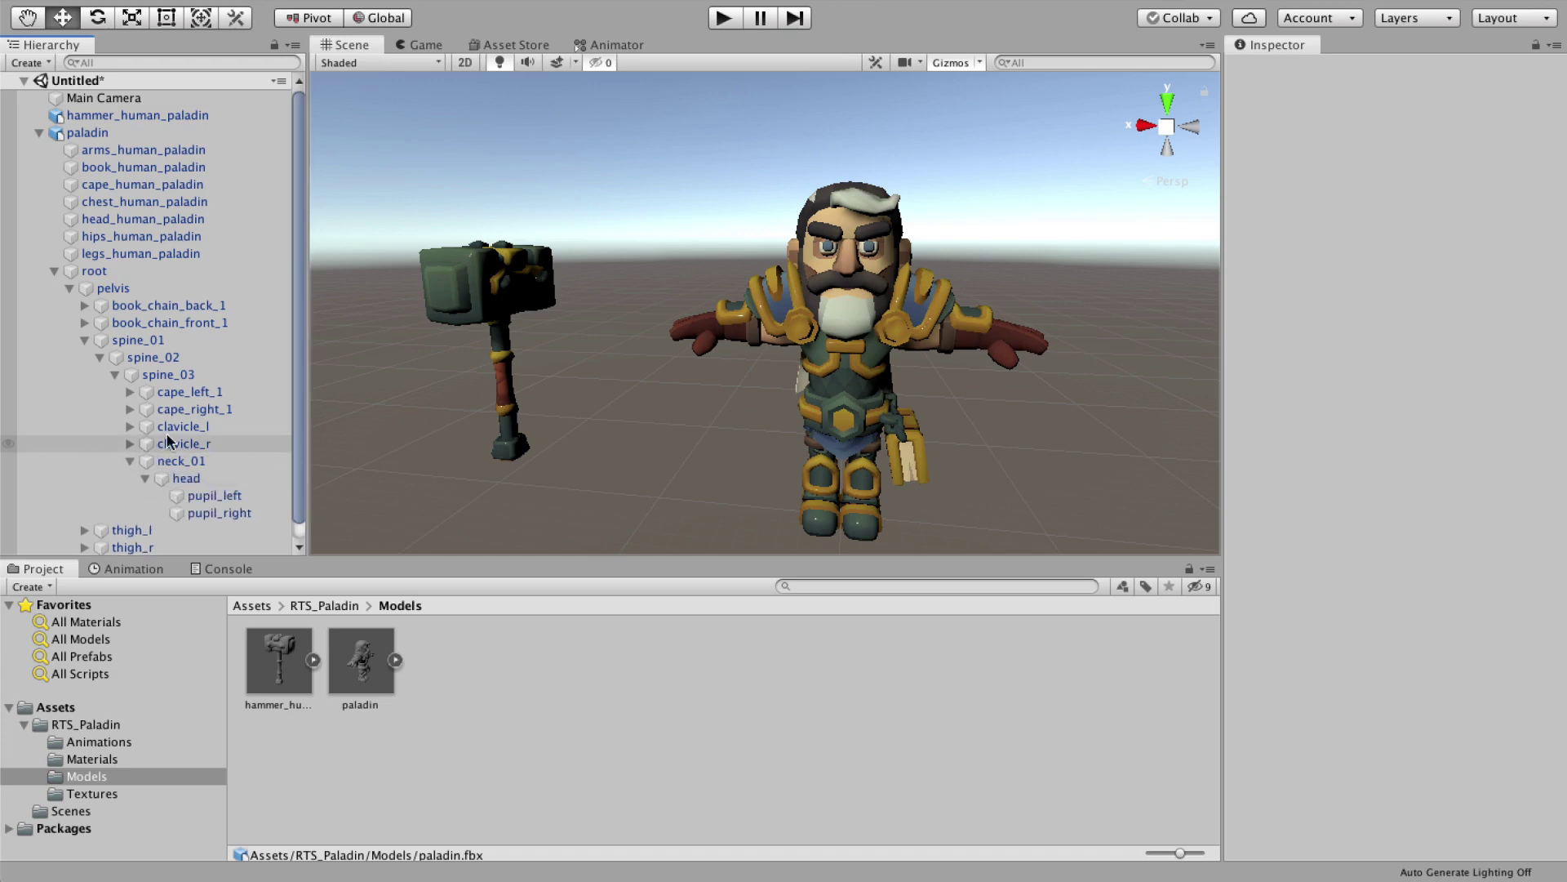
pyautogui.click(184, 479)
# Set the head bone's scale to 0.8 on the X, Y and Z axes.
pyautogui.click(1397, 173)
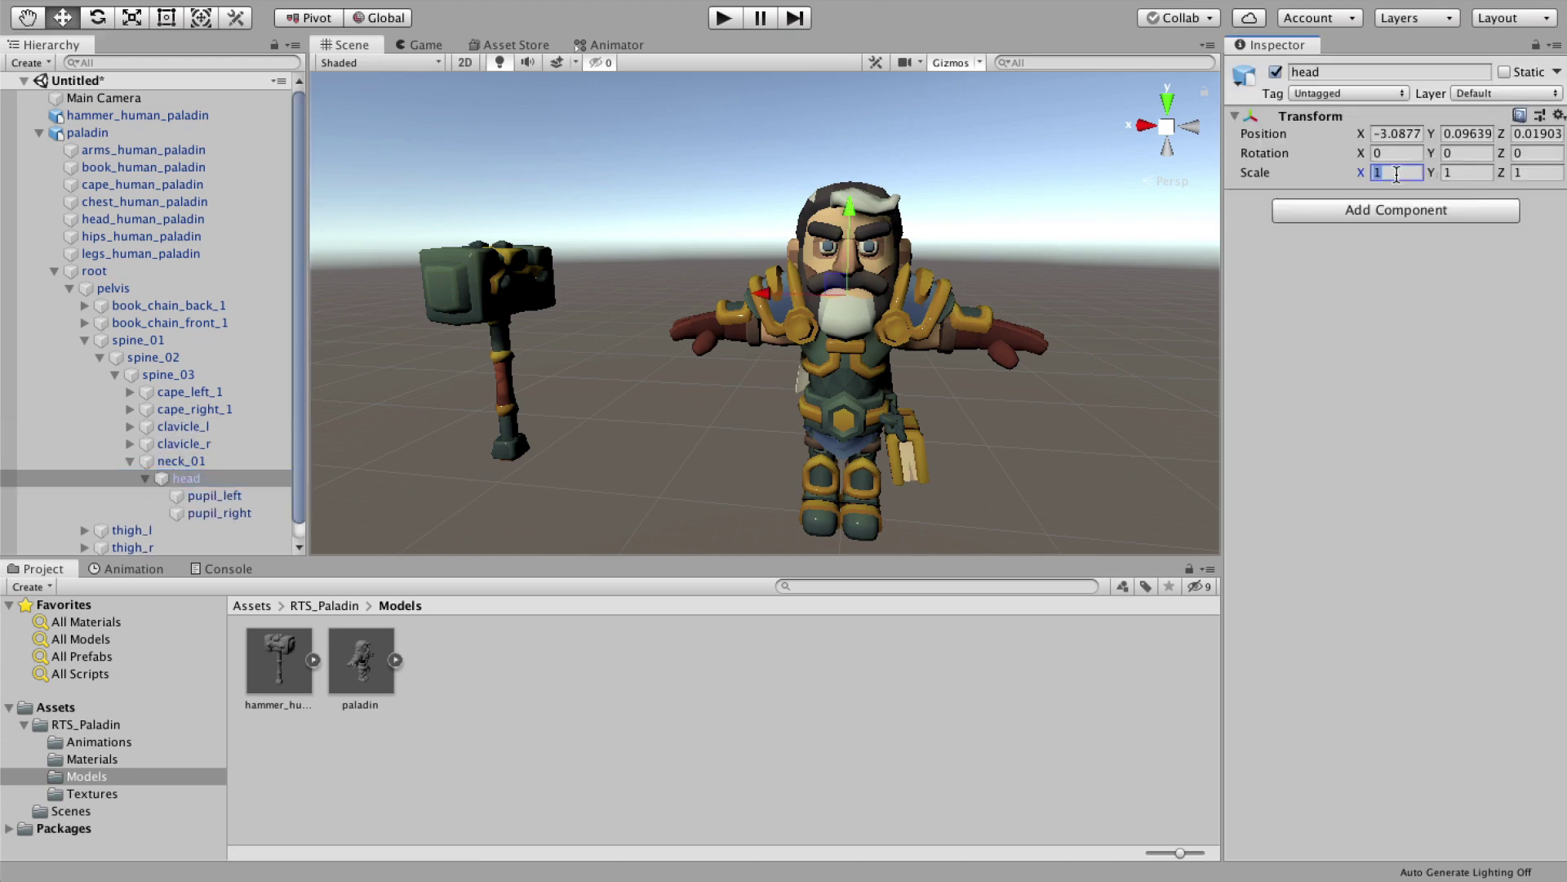
pyautogui.write('0.8')
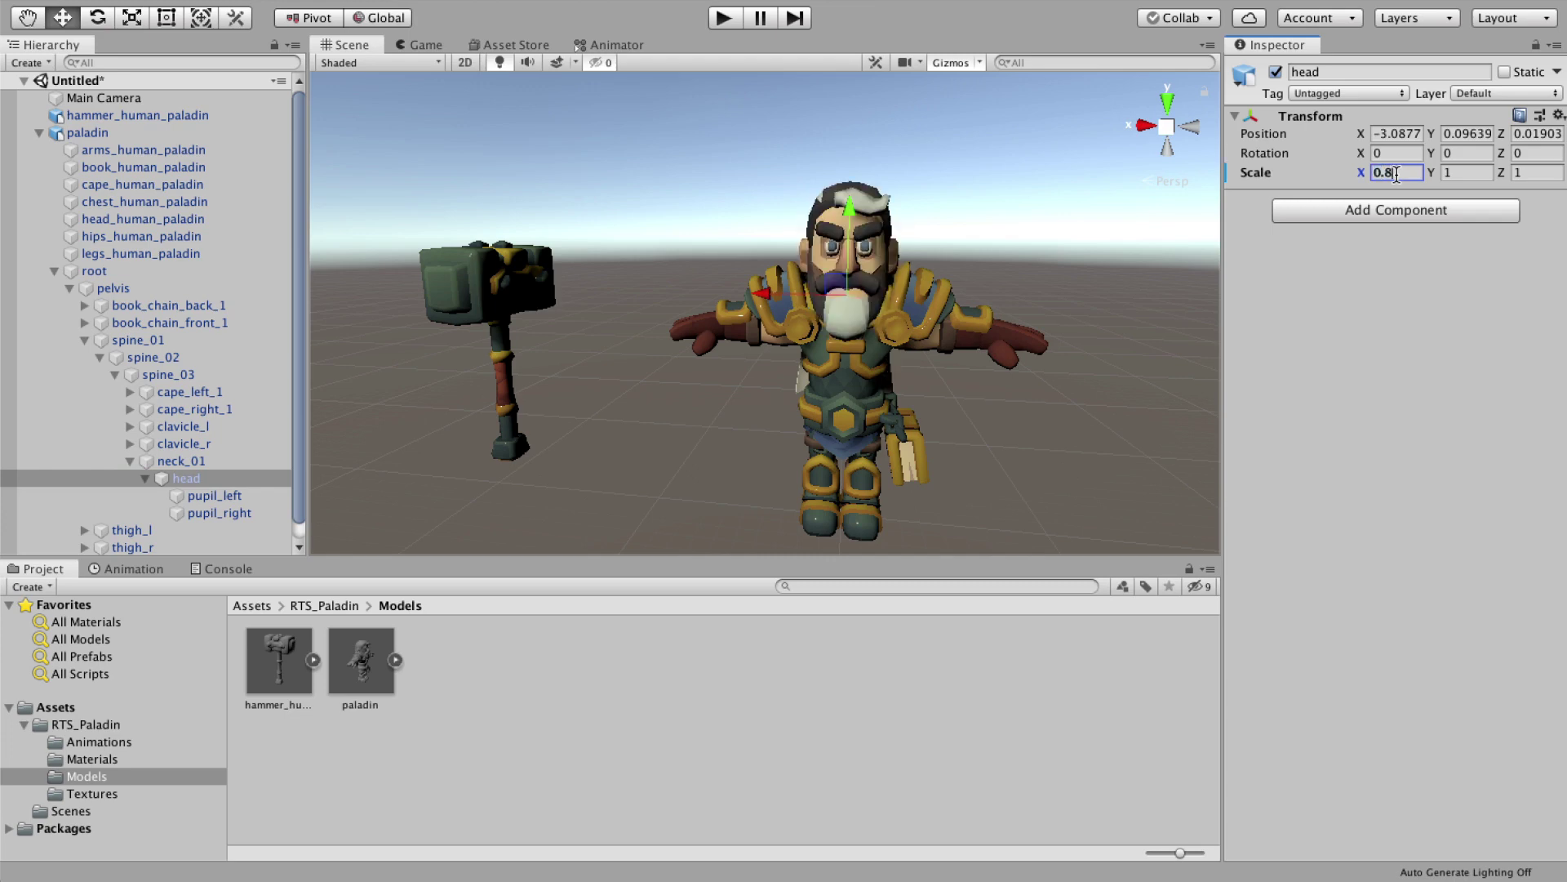
pyautogui.click(1468, 173)
pyautogui.write('0.8')
pyautogui.click(1515, 173)
pyautogui.write('0.8')
# View the rescaled paladin from an angle and run the scene to check its head size during the animations.
pyautogui.moveTo(1011, 418); pyautogui.dragTo(973, 382, button='middle')
pyautogui.keyDown('alt'); pyautogui.moveTo(934, 387); pyautogui.dragTo(820, 417); pyautogui.keyUp('alt')
pyautogui.click(966, 407)
pyautogui.keyDown('alt'); pyautogui.moveTo(966, 407); pyautogui.dragTo(1024, 410); pyautogui.keyUp('alt')
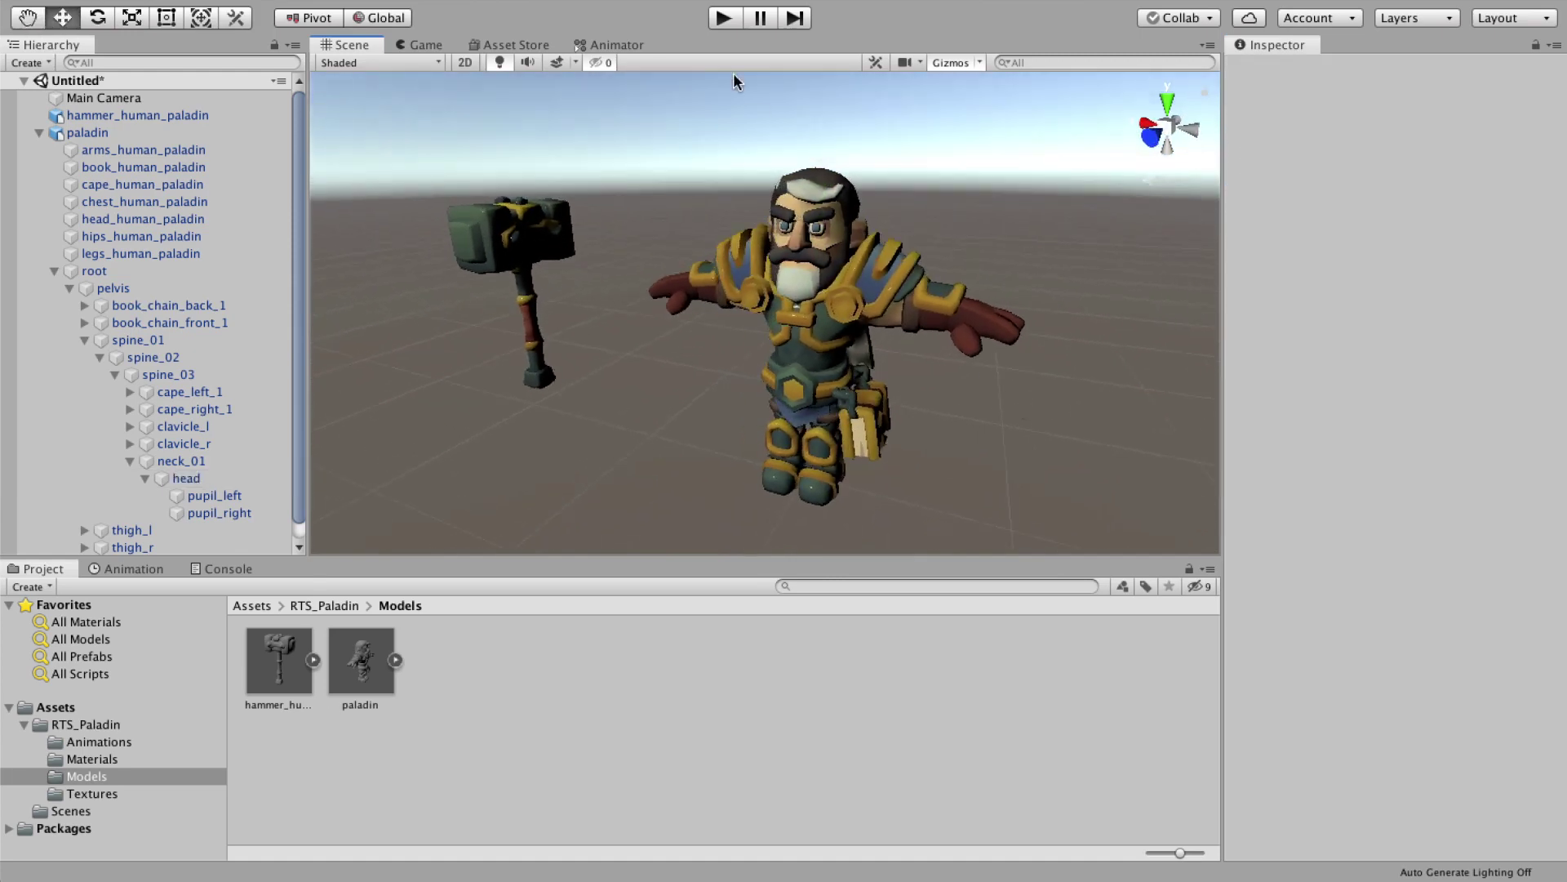
pyautogui.click(722, 18)
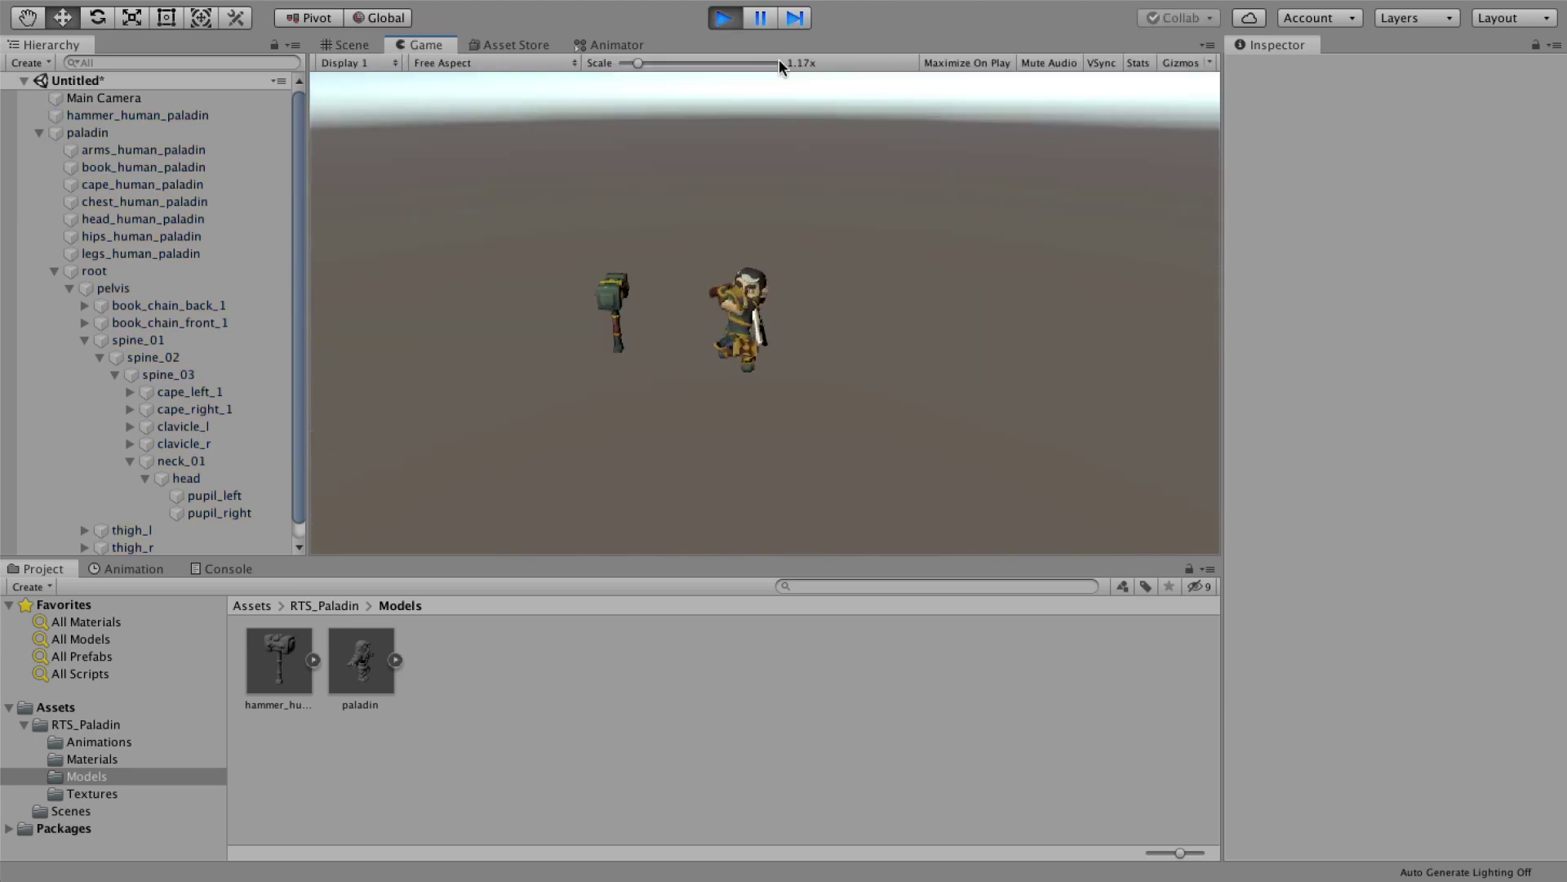
pyautogui.click(724, 18)
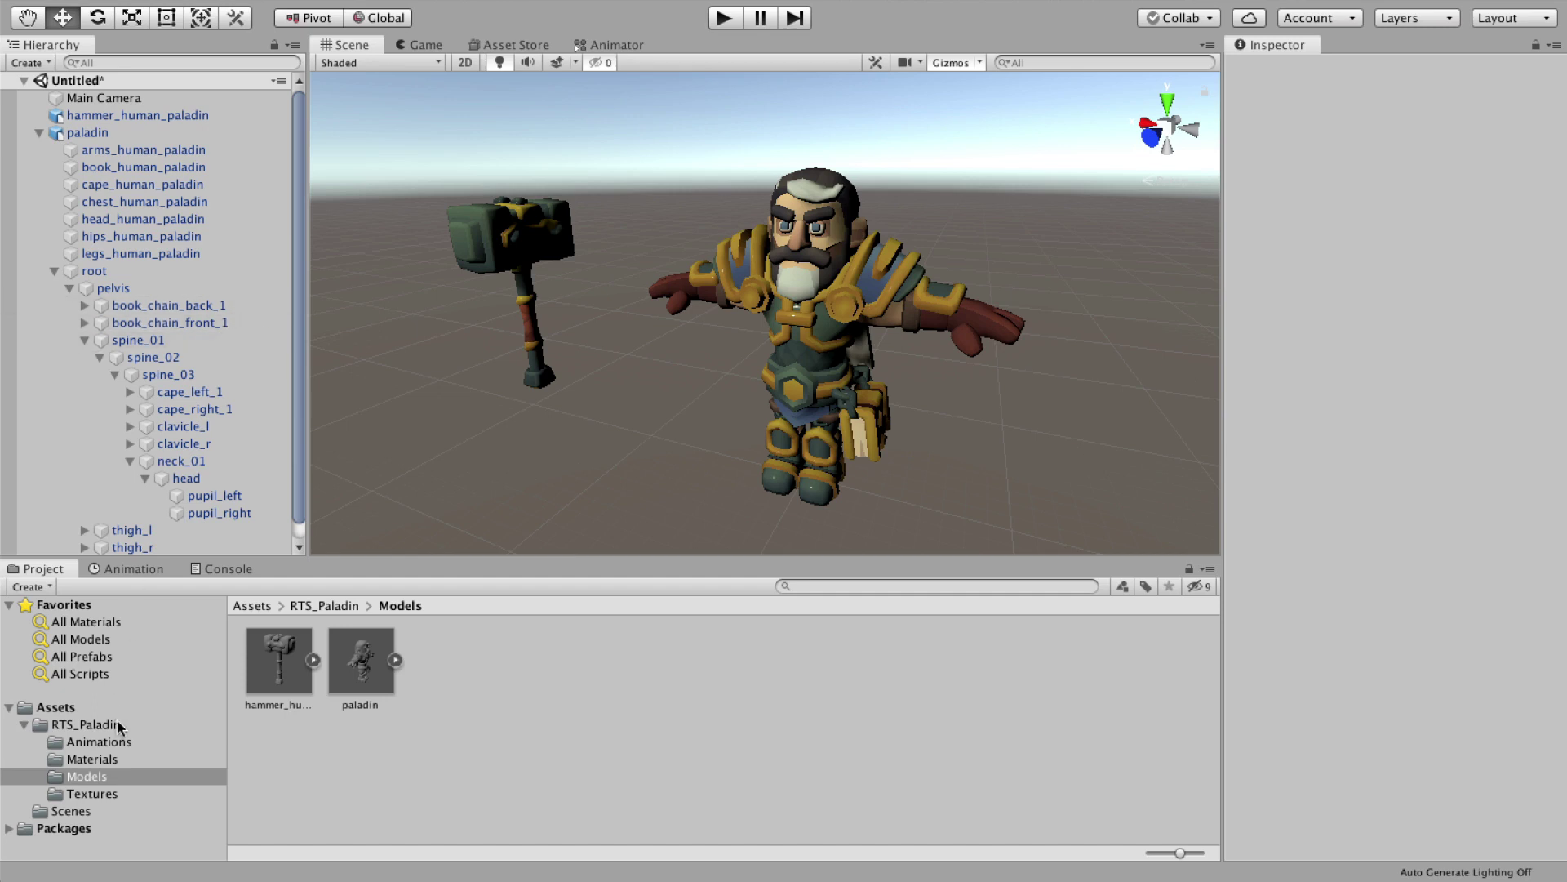
# Remove the head : Scale property from the idle clip and run the scene to check the head size.
pyautogui.click(95, 743)
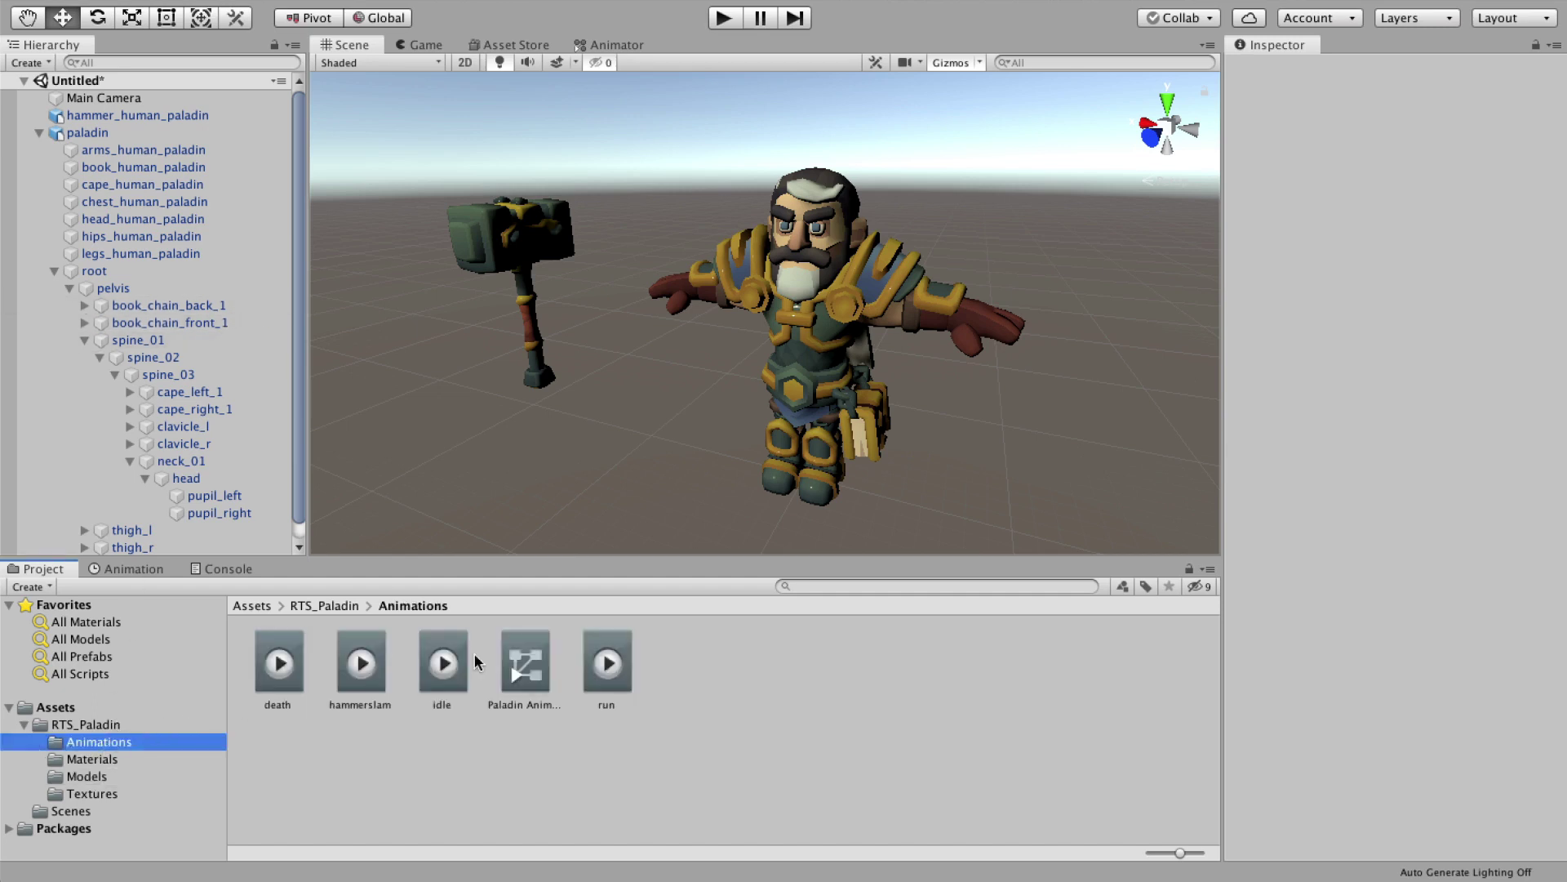
pyautogui.click(442, 663)
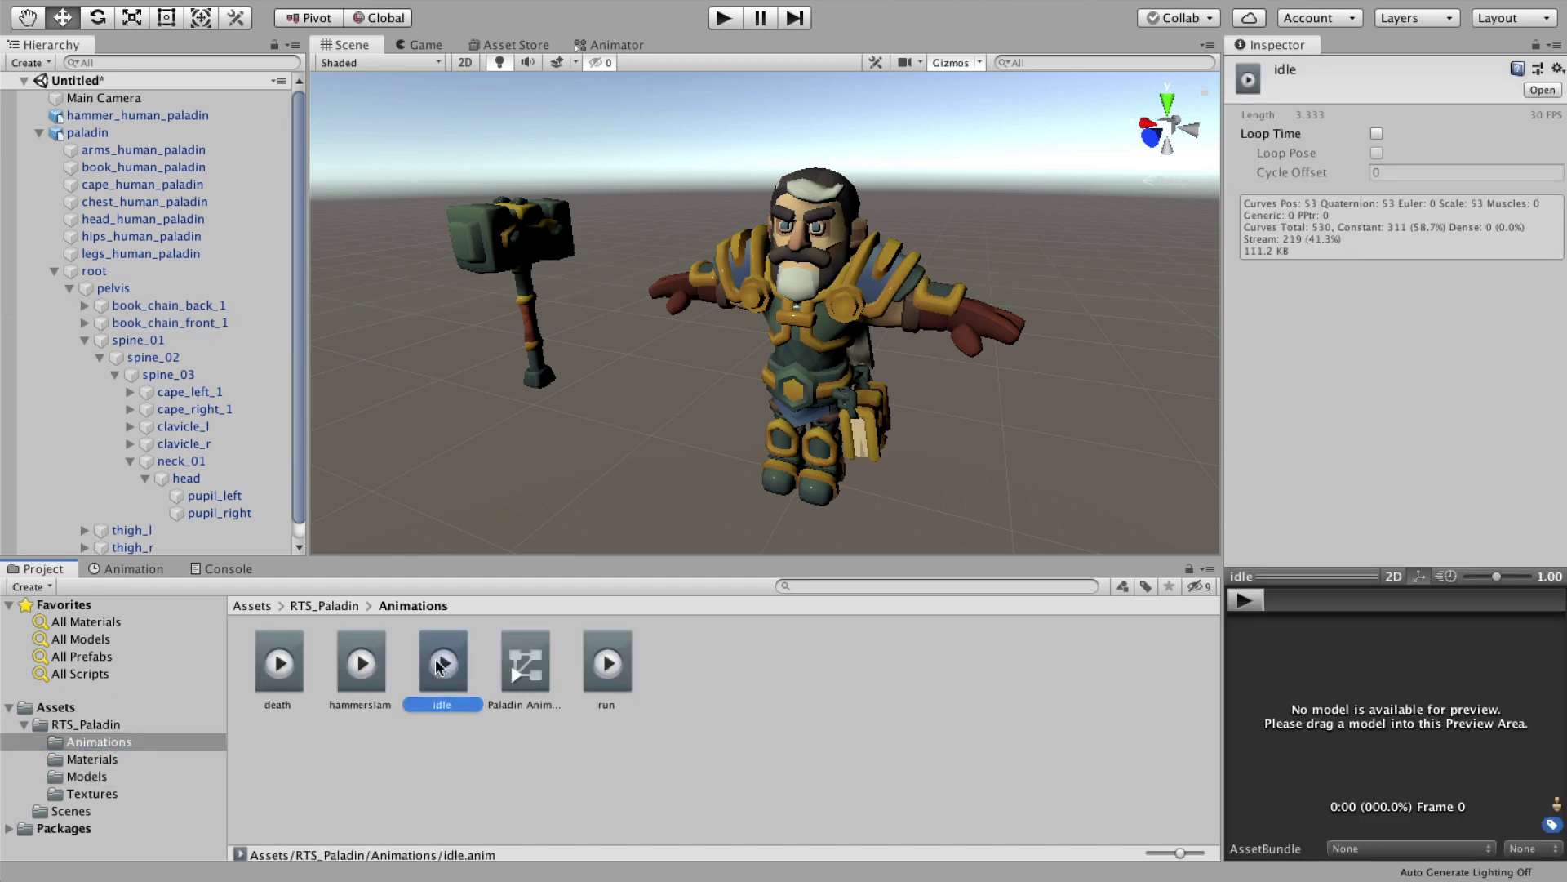
pyautogui.doubleClick(439, 664)
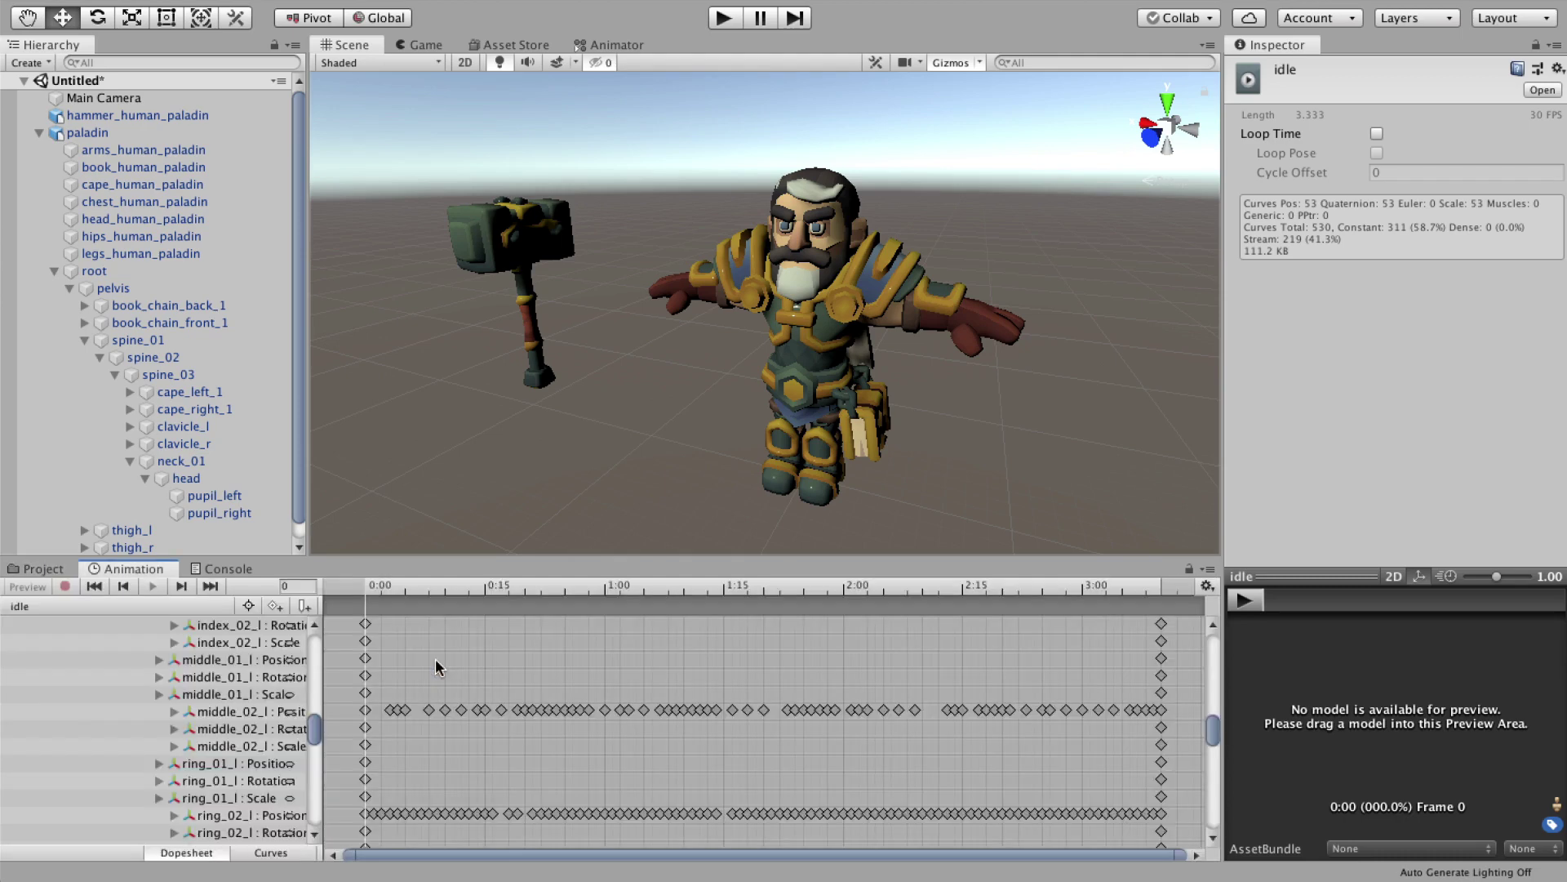
pyautogui.moveTo(323, 830); pyautogui.dragTo(374, 788)
pyautogui.moveTo(366, 723)
pyautogui.mouseDown()
pyautogui.moveTo(367, 643)
pyautogui.moveTo(345, 702)
pyautogui.mouseUp()
pyautogui.scroll(-10, 345, 707)
pyautogui.click(168, 801)
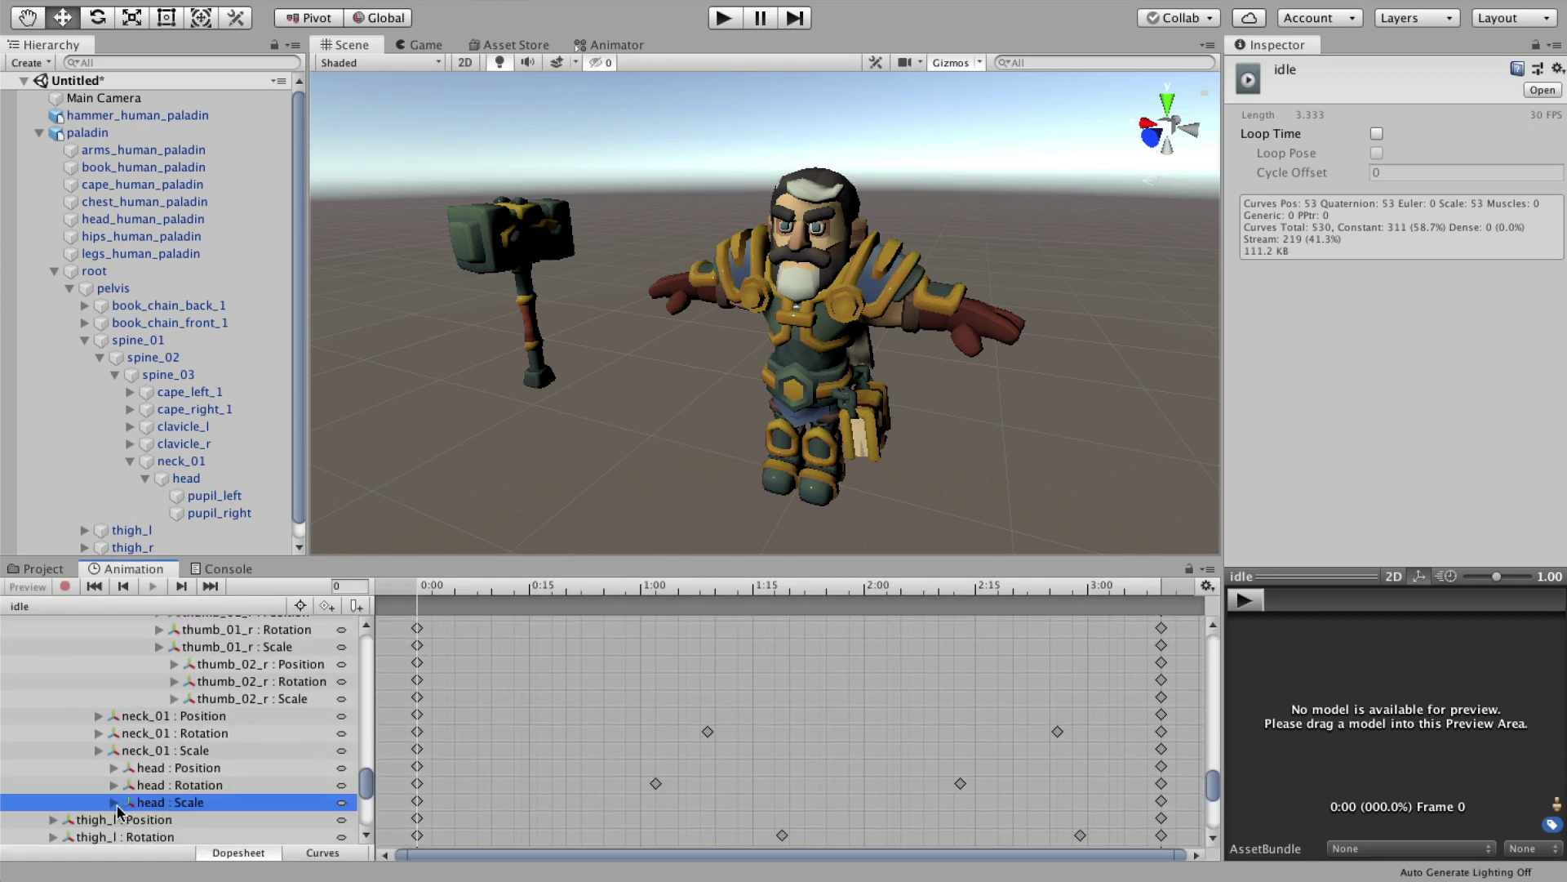
pyautogui.scroll(-1, 116, 808)
pyautogui.rightClick(189, 776)
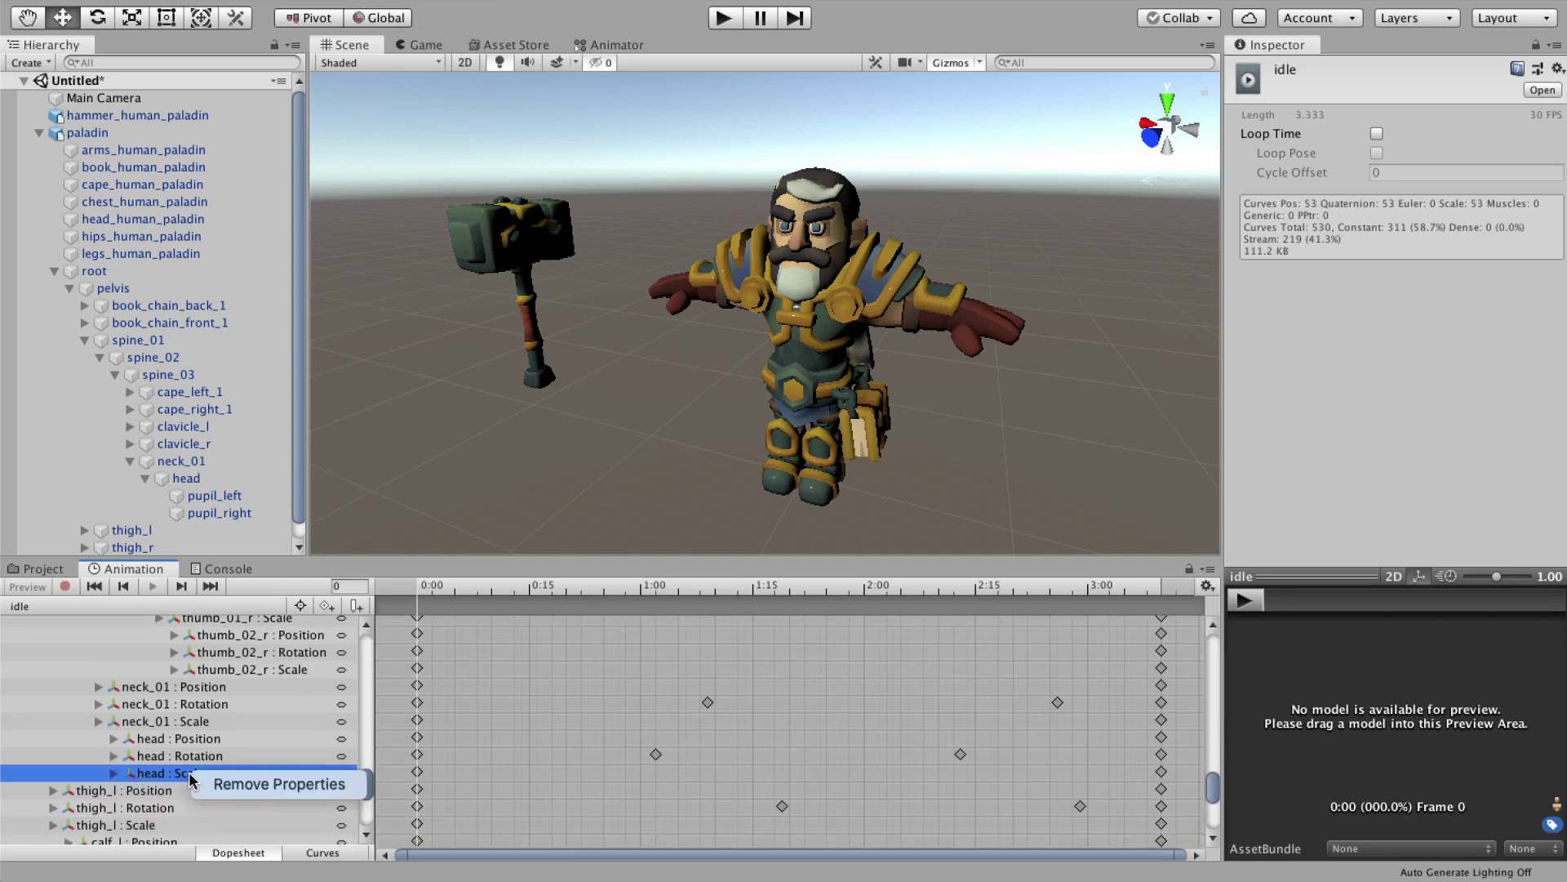
pyautogui.click(254, 786)
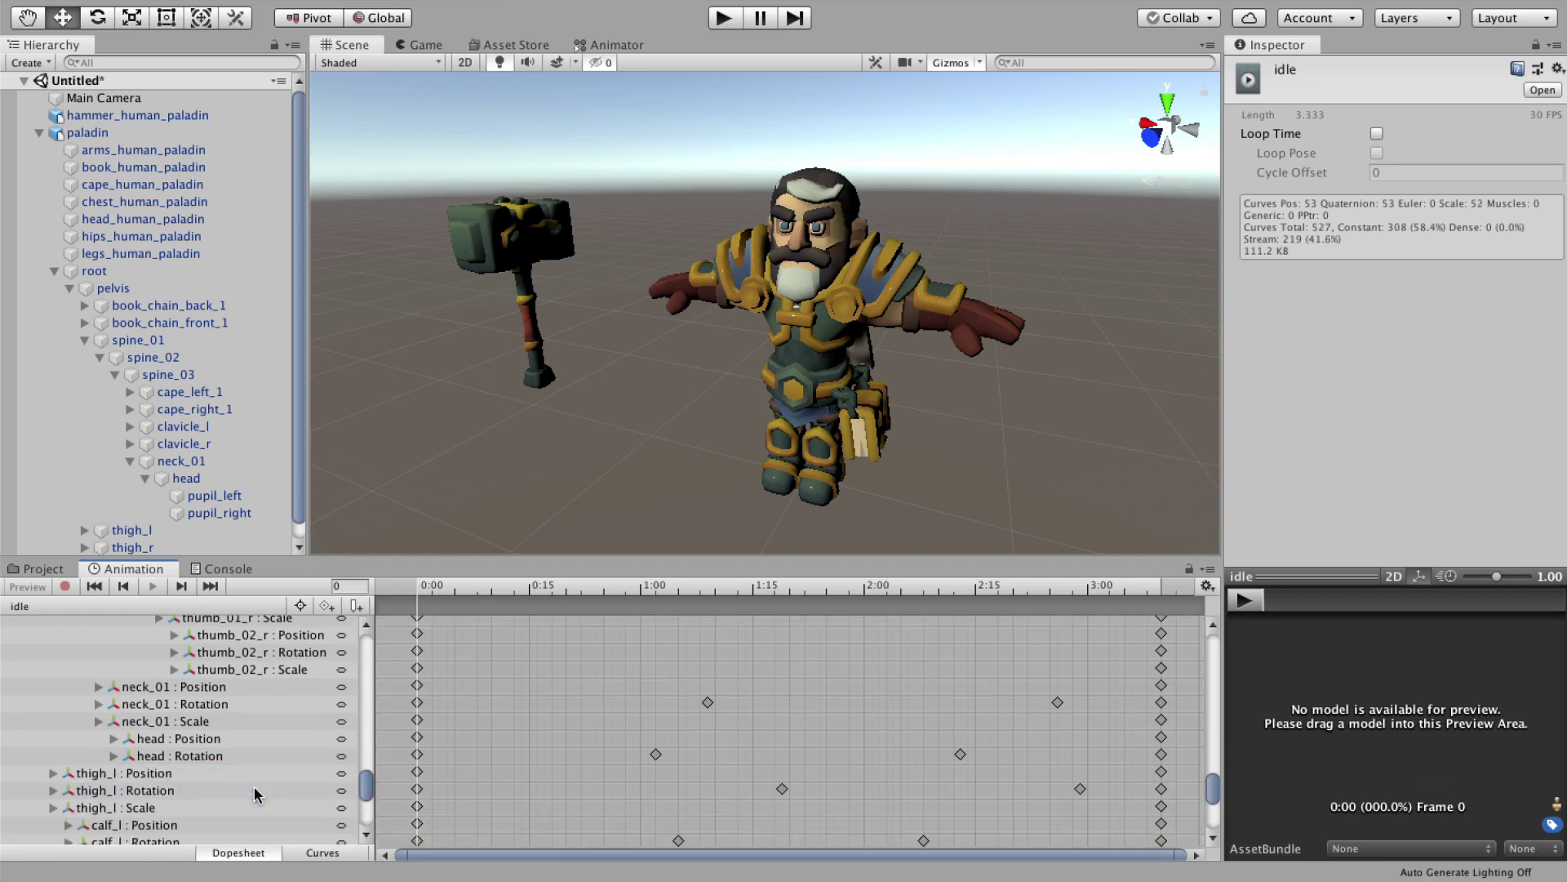
pyautogui.click(722, 23)
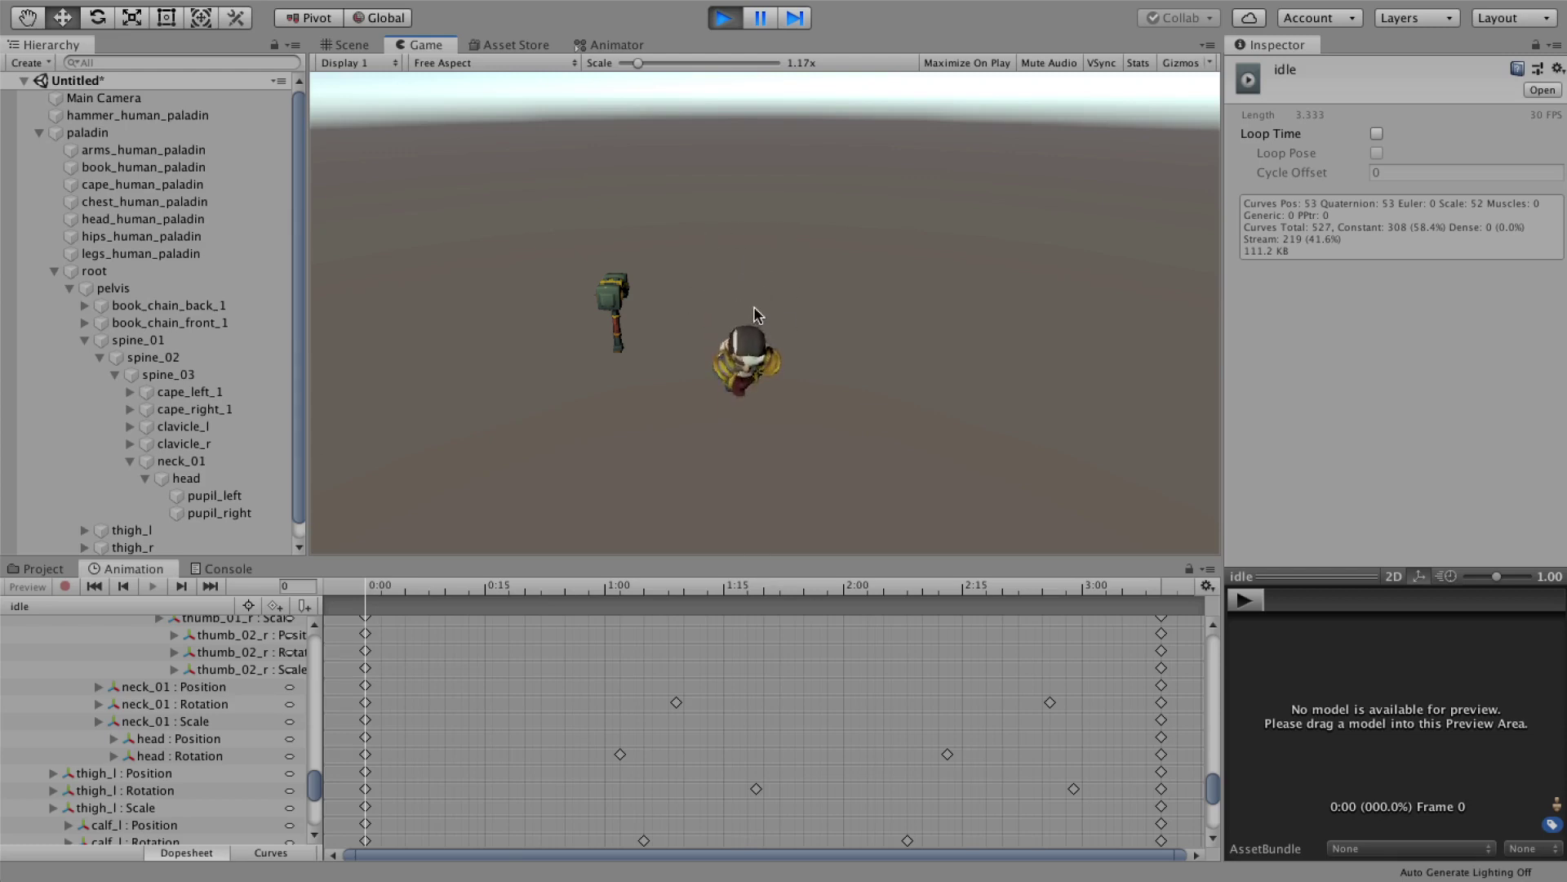
pyautogui.click(724, 18)
# Remove the head : Scale property from the run and hammerslam clips.
pyautogui.click(33, 570)
pyautogui.doubleClick(604, 665)
pyautogui.click(178, 770)
pyautogui.click(49, 571)
pyautogui.doubleClick(360, 669)
pyautogui.rightClick(148, 773)
pyautogui.click(175, 782)
# Remove the head : Scale property from the death clip and run the scene to preview the full sequence.
pyautogui.click(49, 571)
pyautogui.doubleClick(279, 666)
pyautogui.click(138, 771)
pyautogui.press('Delete')
pyautogui.click(42, 569)
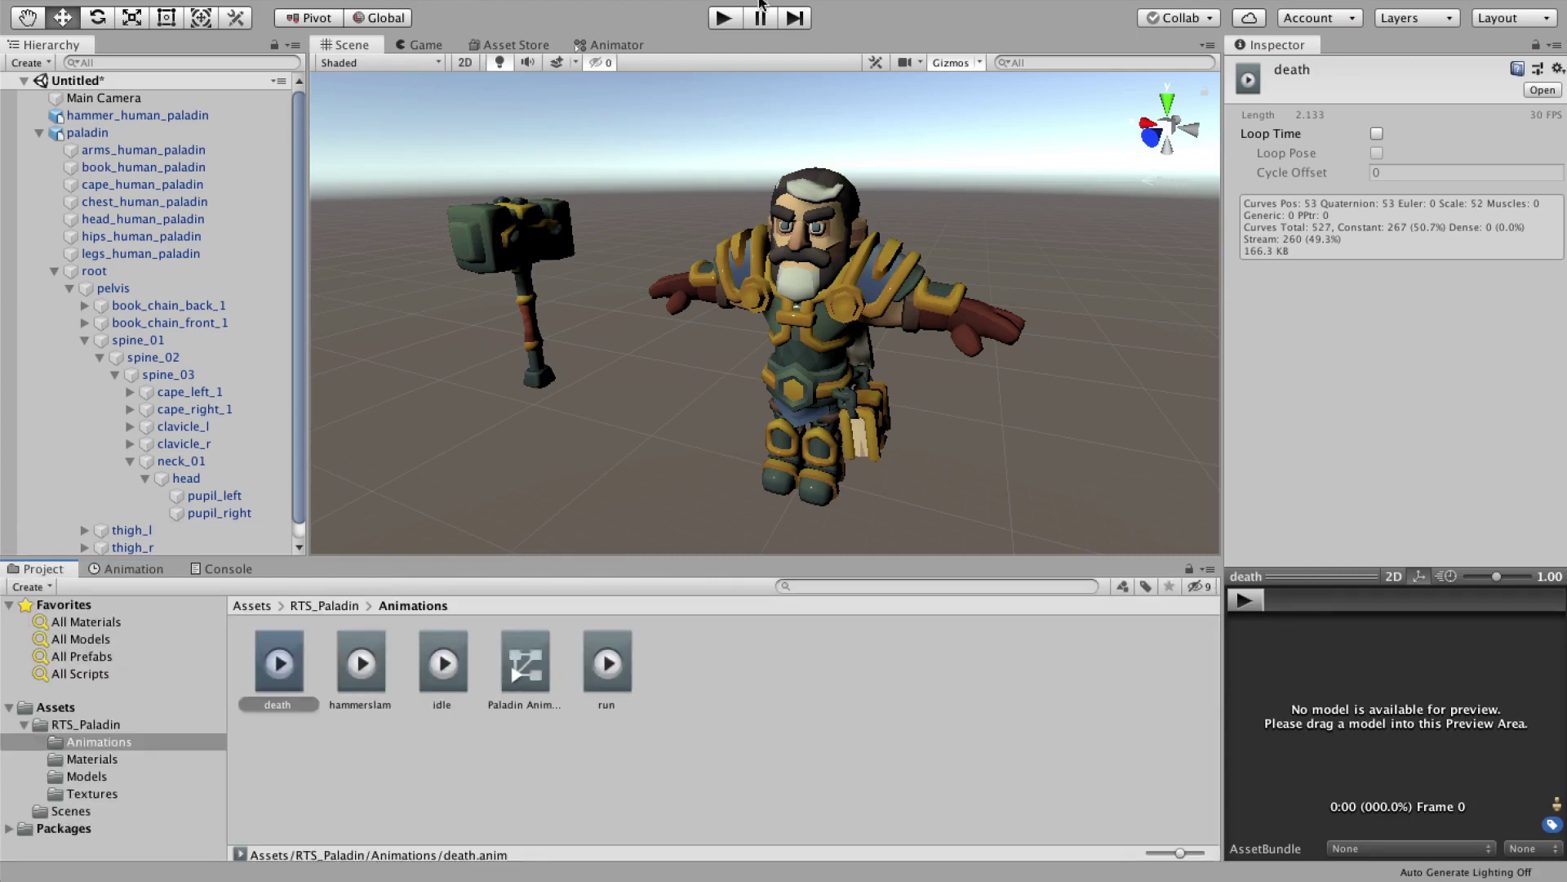
pyautogui.click(729, 19)
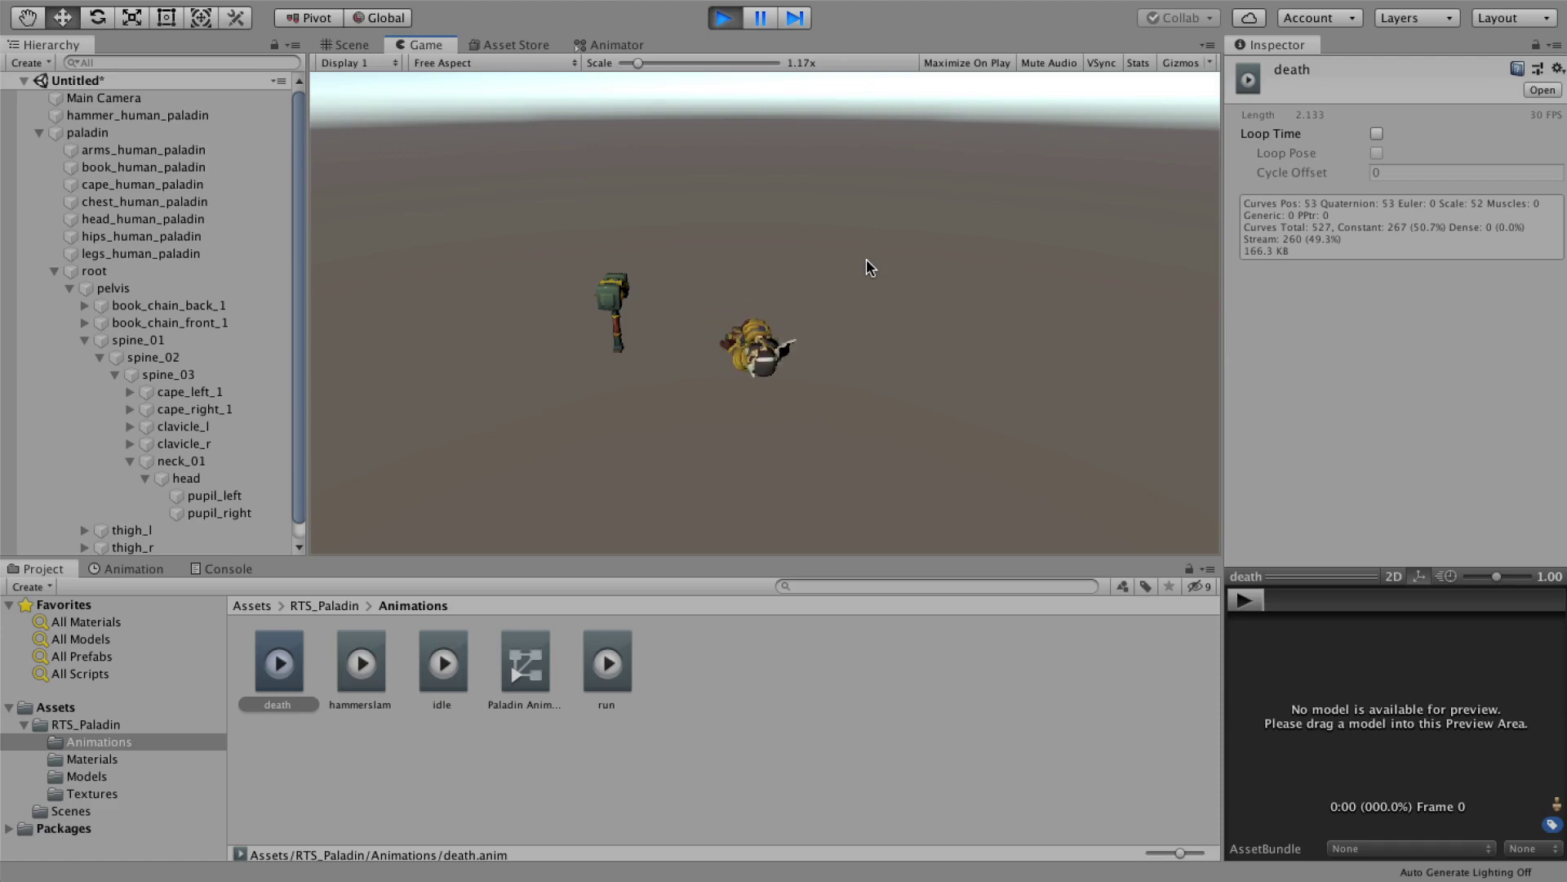
pyautogui.click(724, 20)
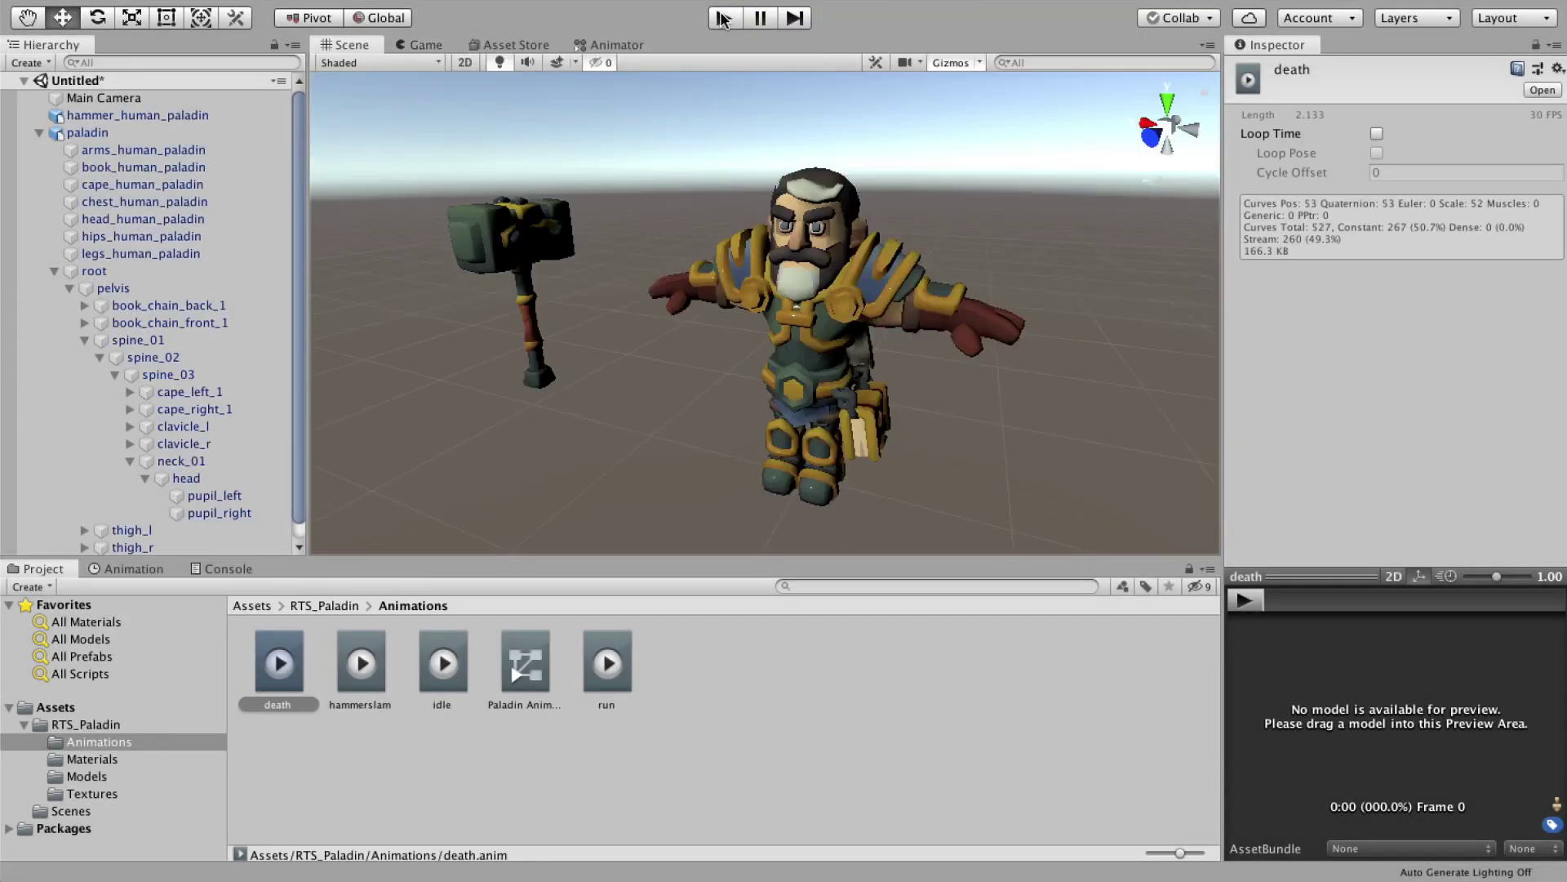
# Move the hammer toward the paladin and set its X rotation to 90.
pyautogui.click(526, 296)
pyautogui.keyDown('alt'); pyautogui.moveTo(529, 299); pyautogui.dragTo(710, 302); pyautogui.keyUp('alt')
pyautogui.moveTo(374, 361); pyautogui.dragTo(629, 424)
pyautogui.press('e')
pyautogui.click(1401, 172)
pyautogui.write('90')
pyautogui.press('Return')
# Move the hammer's handle into the paladin's right hand, at about X 0.725, Y 0.928, Z -0.029.
pyautogui.press('w')
pyautogui.keyDown('alt'); pyautogui.moveTo(614, 346); pyautogui.dragTo(1020, 356); pyautogui.keyUp('alt')
pyautogui.moveTo(772, 376); pyautogui.dragTo(458, 367)
pyautogui.scroll(5, 735, 269)
pyautogui.keyDown('alt'); pyautogui.moveTo(760, 269); pyautogui.dragTo(714, 245); pyautogui.keyUp('alt')
pyautogui.scroll(-2, 132, 368)
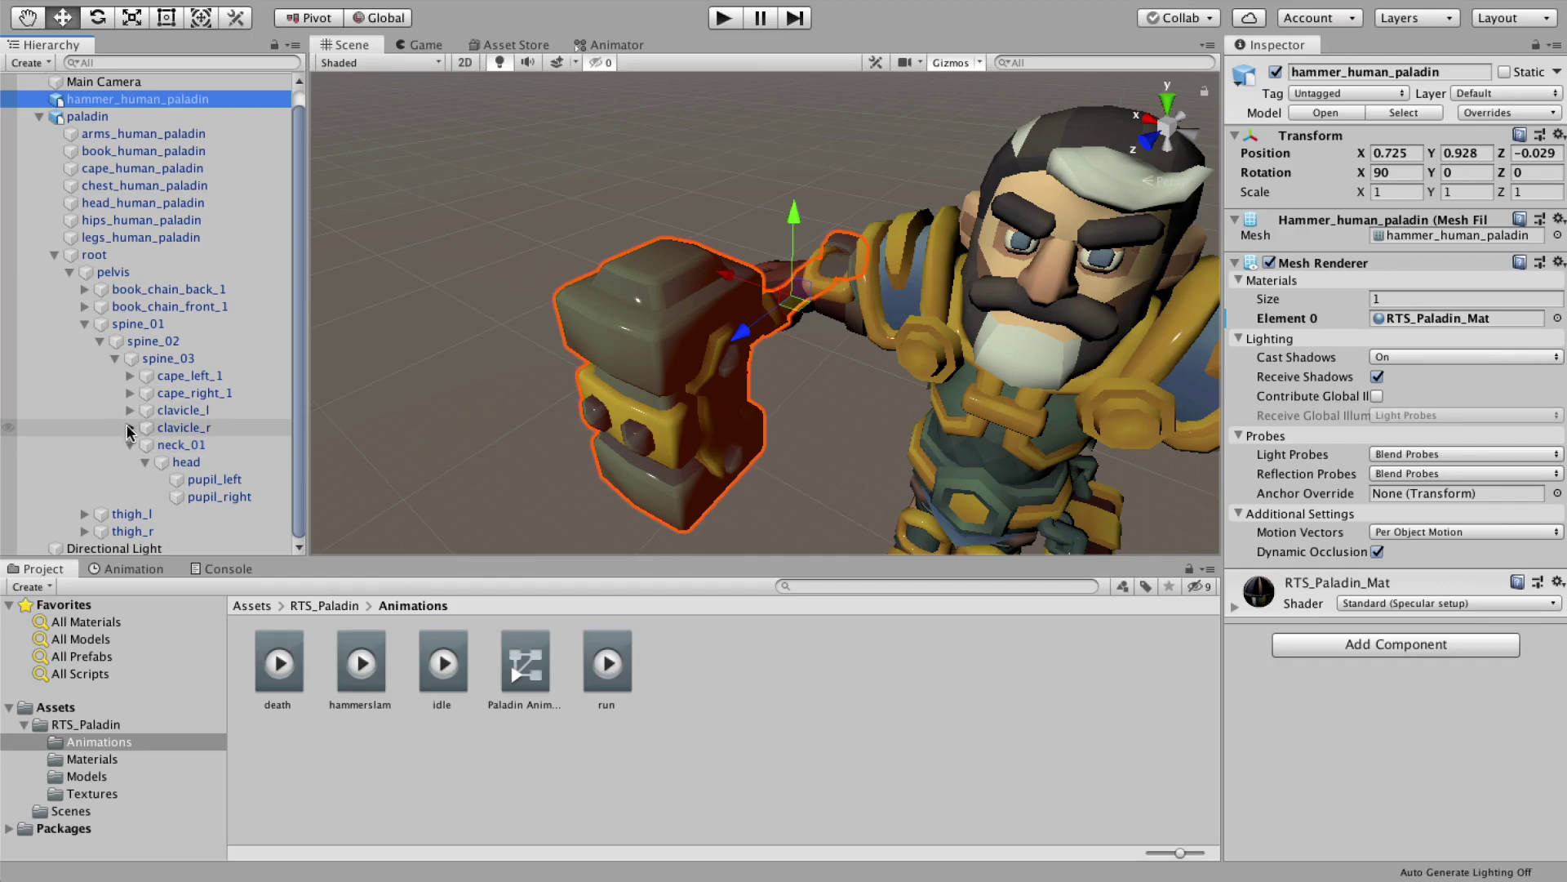
# Parent the hammer to the hand_r bone under clavicle_r, upperarm_r and lowerarm_r.
pyautogui.click(129, 428)
pyautogui.click(145, 462)
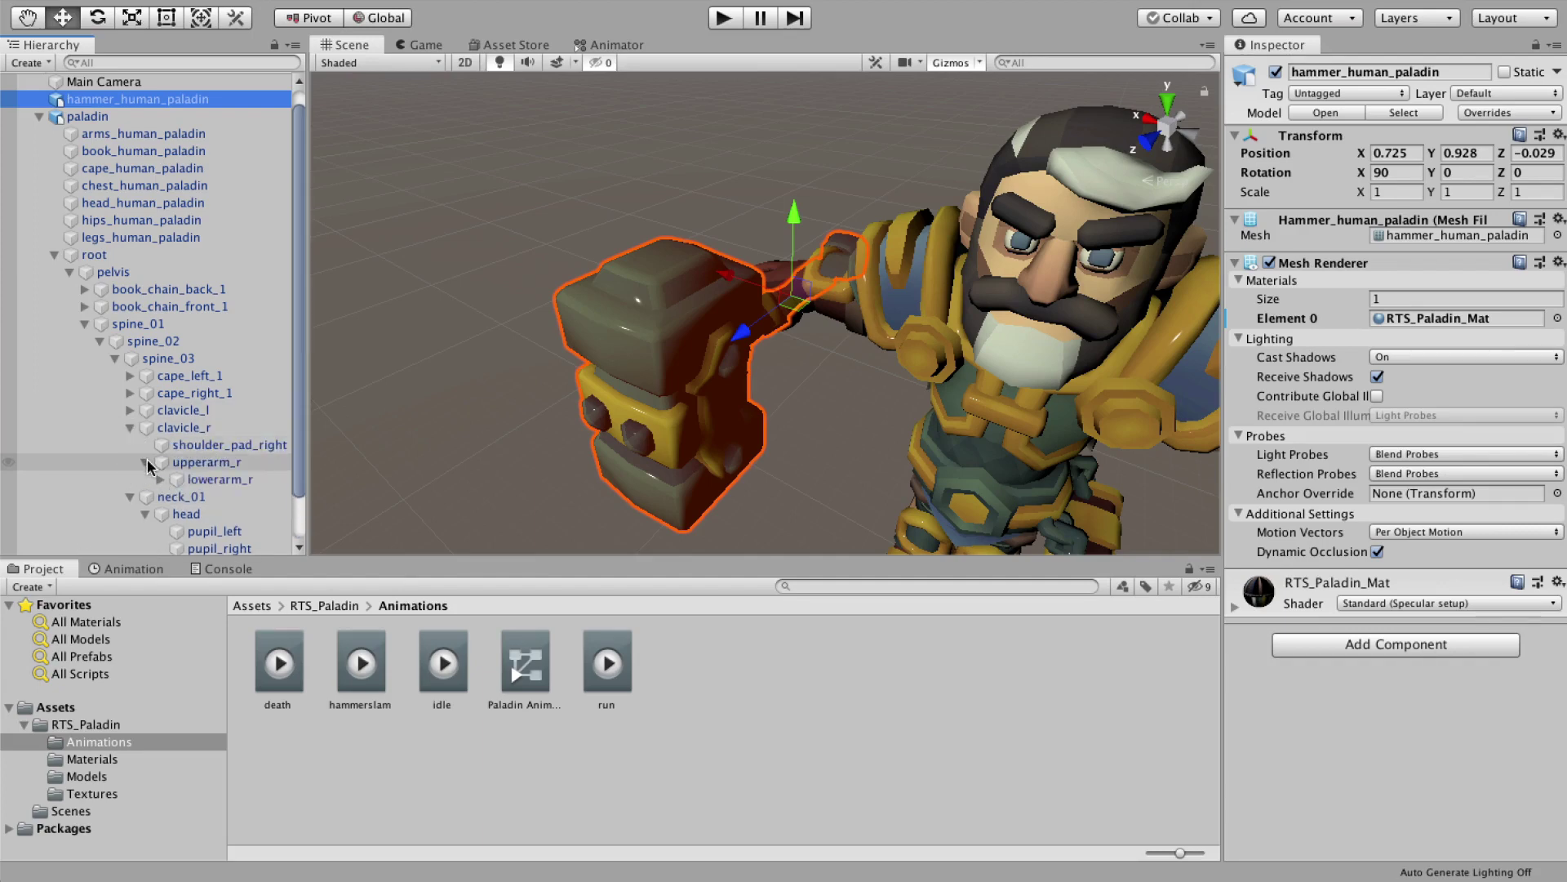
pyautogui.click(160, 480)
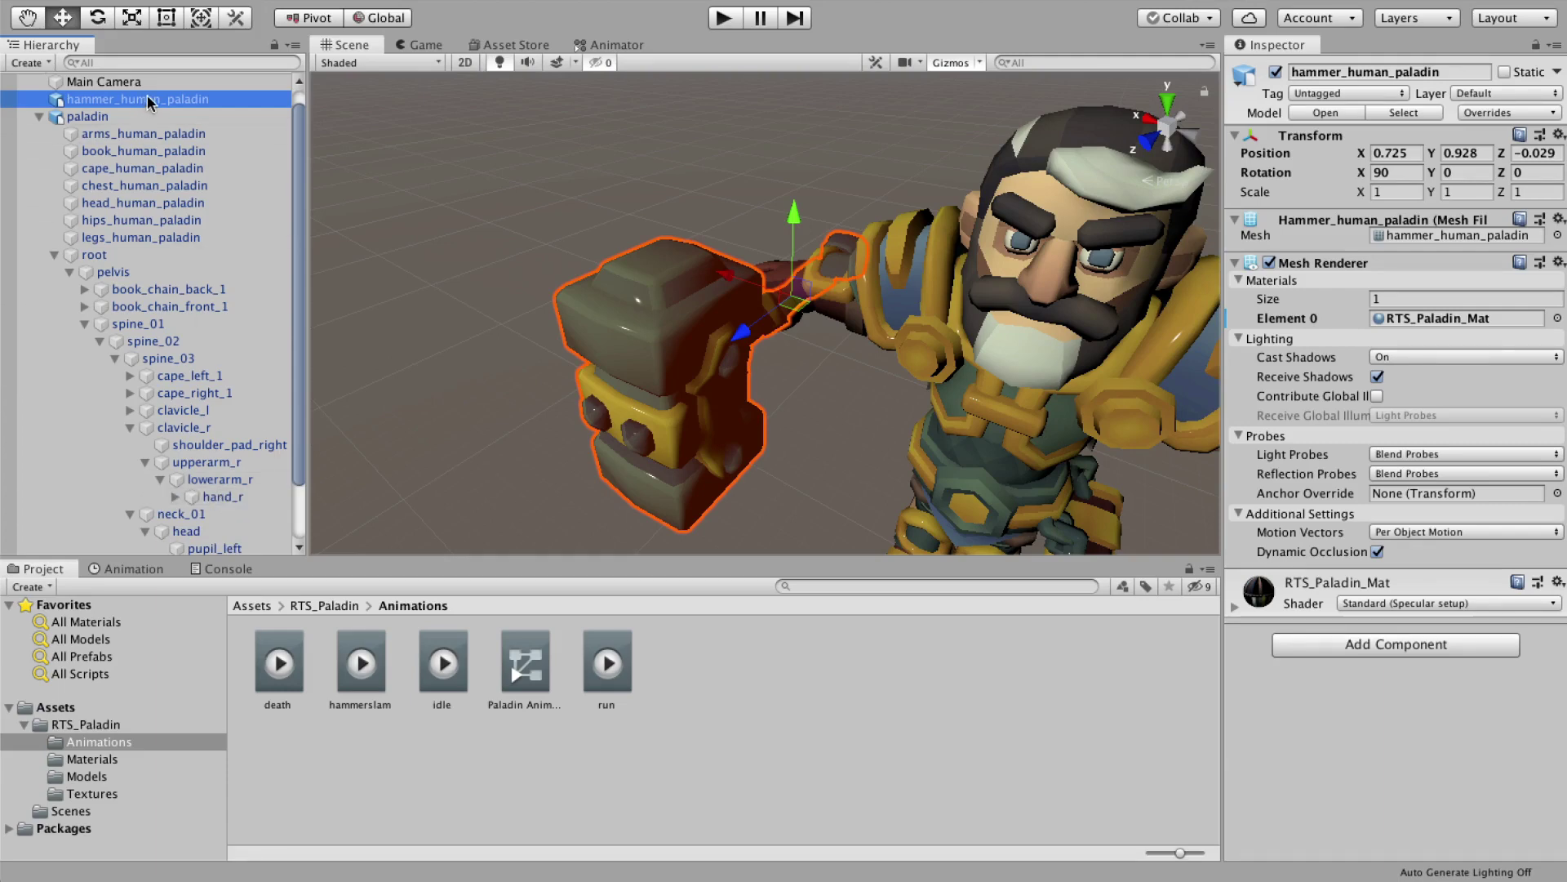
pyautogui.moveTo(147, 101); pyautogui.dragTo(225, 498)
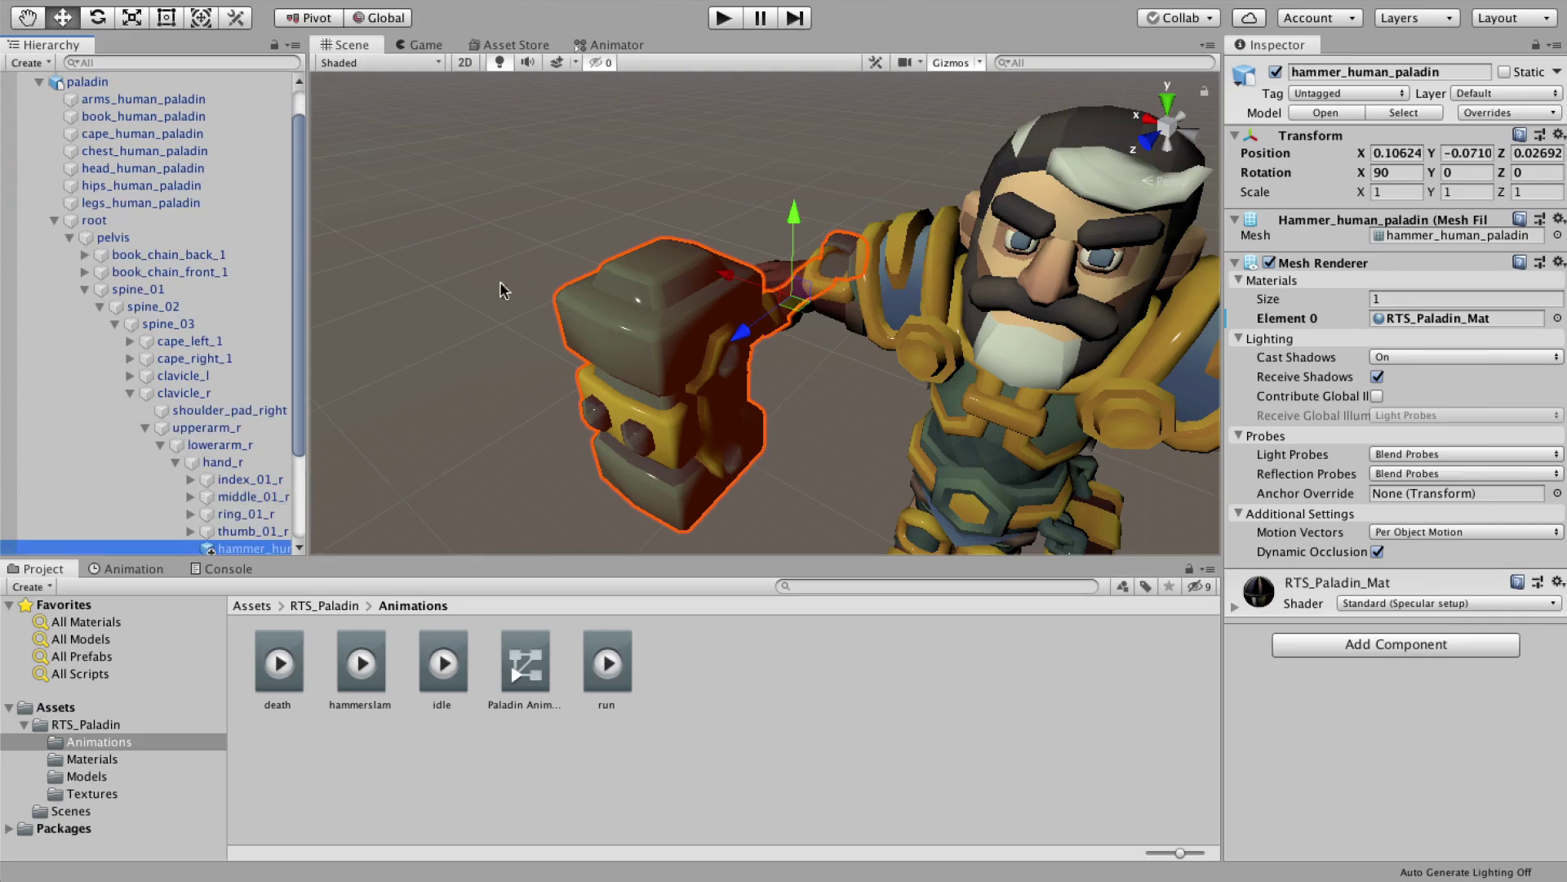
# Run the scene to preview how the attached hammer follows the paladin's hand.
pyautogui.click(545, 228)
pyautogui.keyDown('alt'); pyautogui.moveTo(812, 359); pyautogui.dragTo(822, 319); pyautogui.keyUp('alt')
pyautogui.click(726, 20)
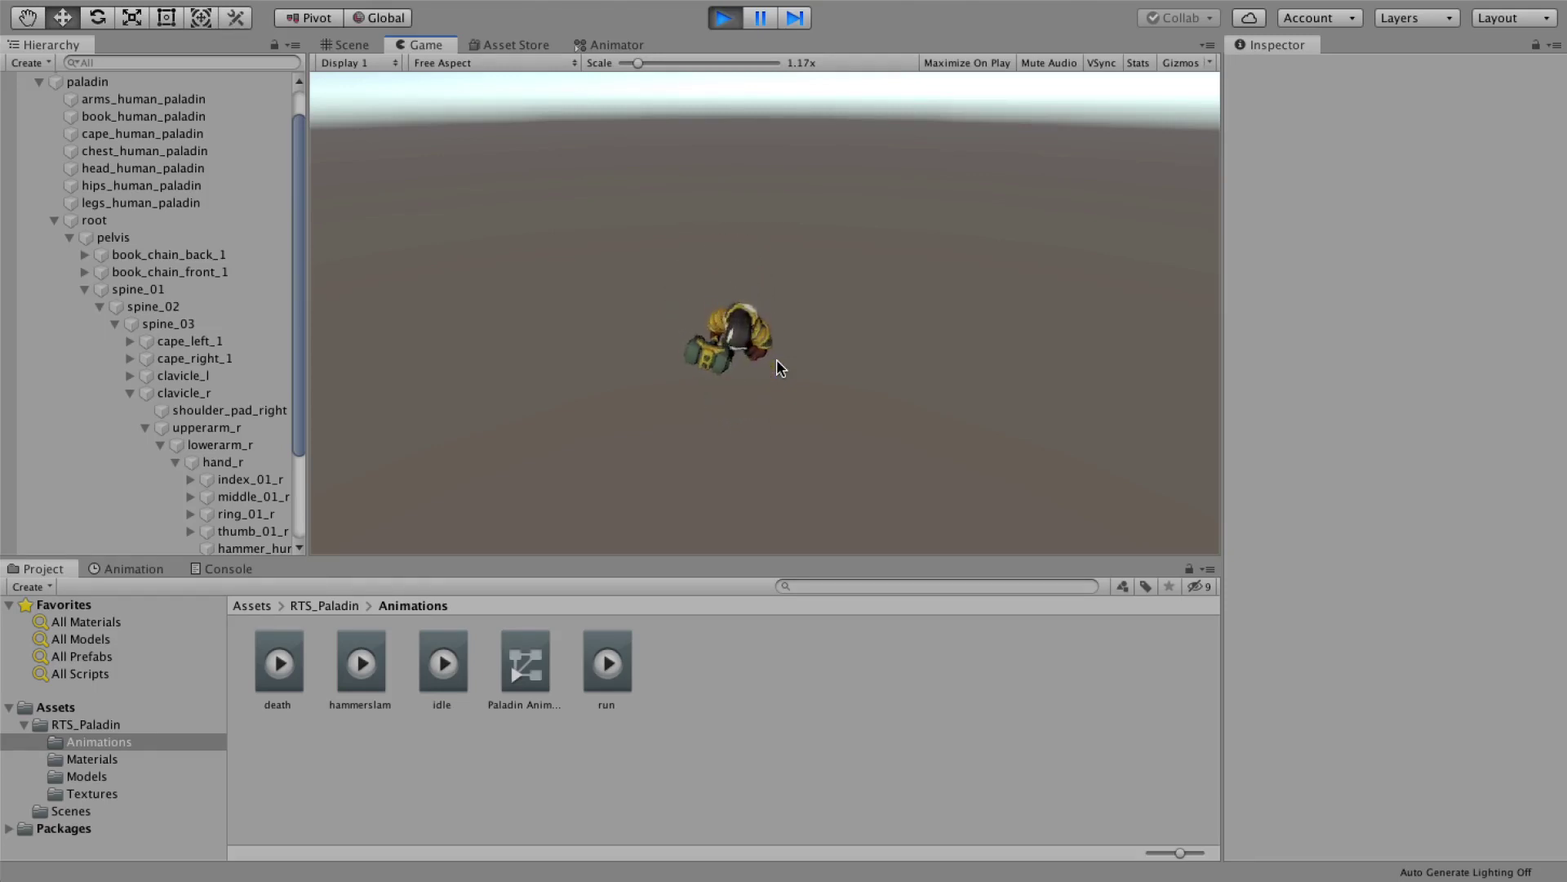
pyautogui.press('super+p')
# Rotate the hammer in the paladin's hand to about 170.6, -90, -90 and run the scene to check it.
pyautogui.click(868, 278)
pyautogui.press('e')
pyautogui.moveTo(867, 278); pyautogui.dragTo(918, 381)
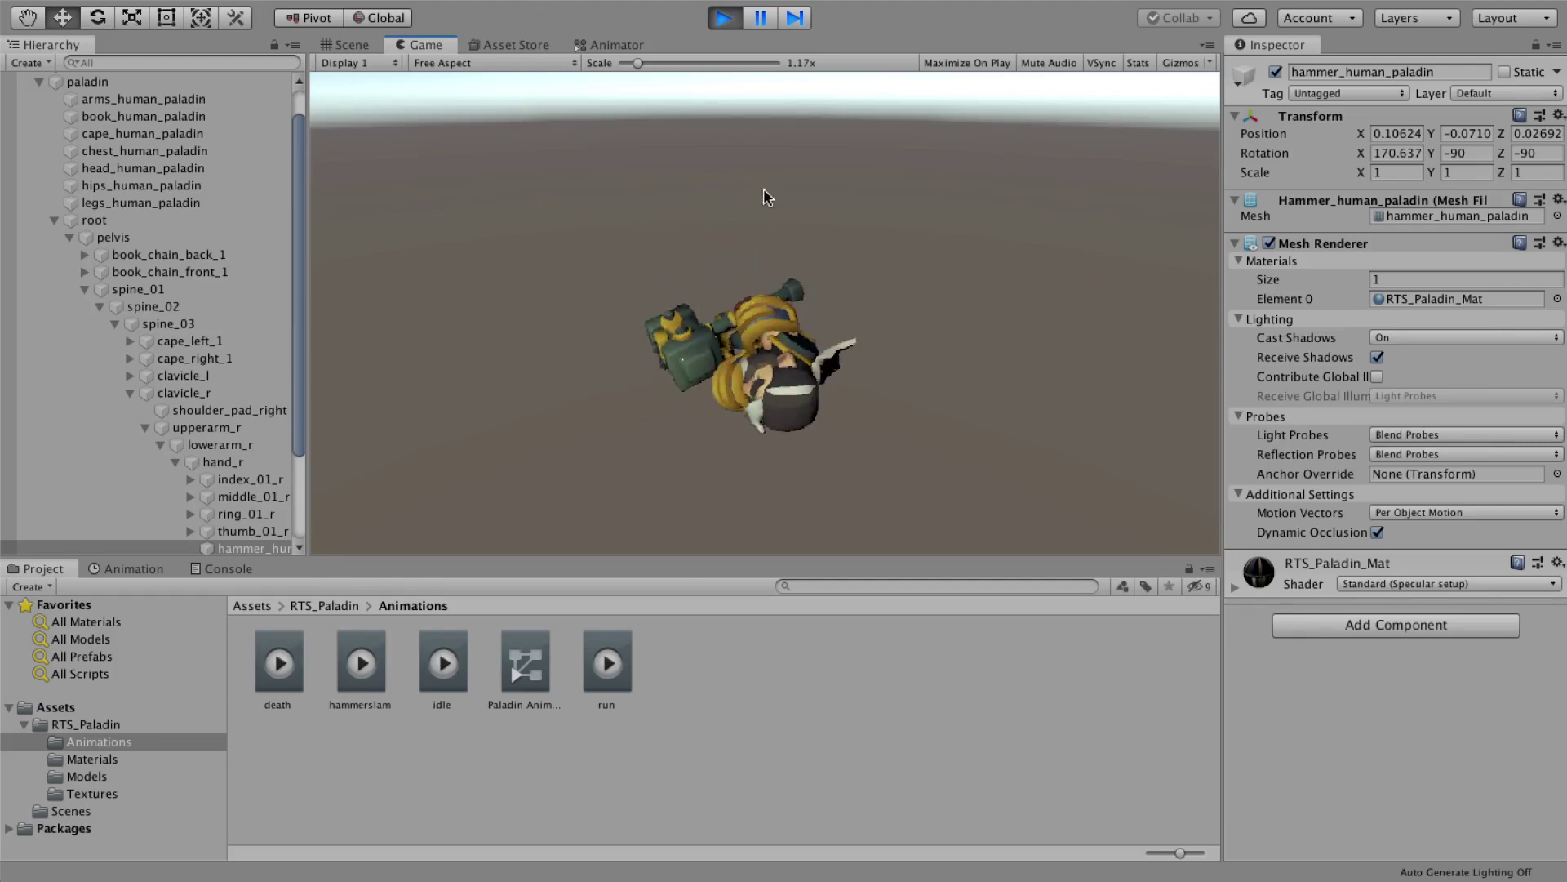
pyautogui.click(720, 17)
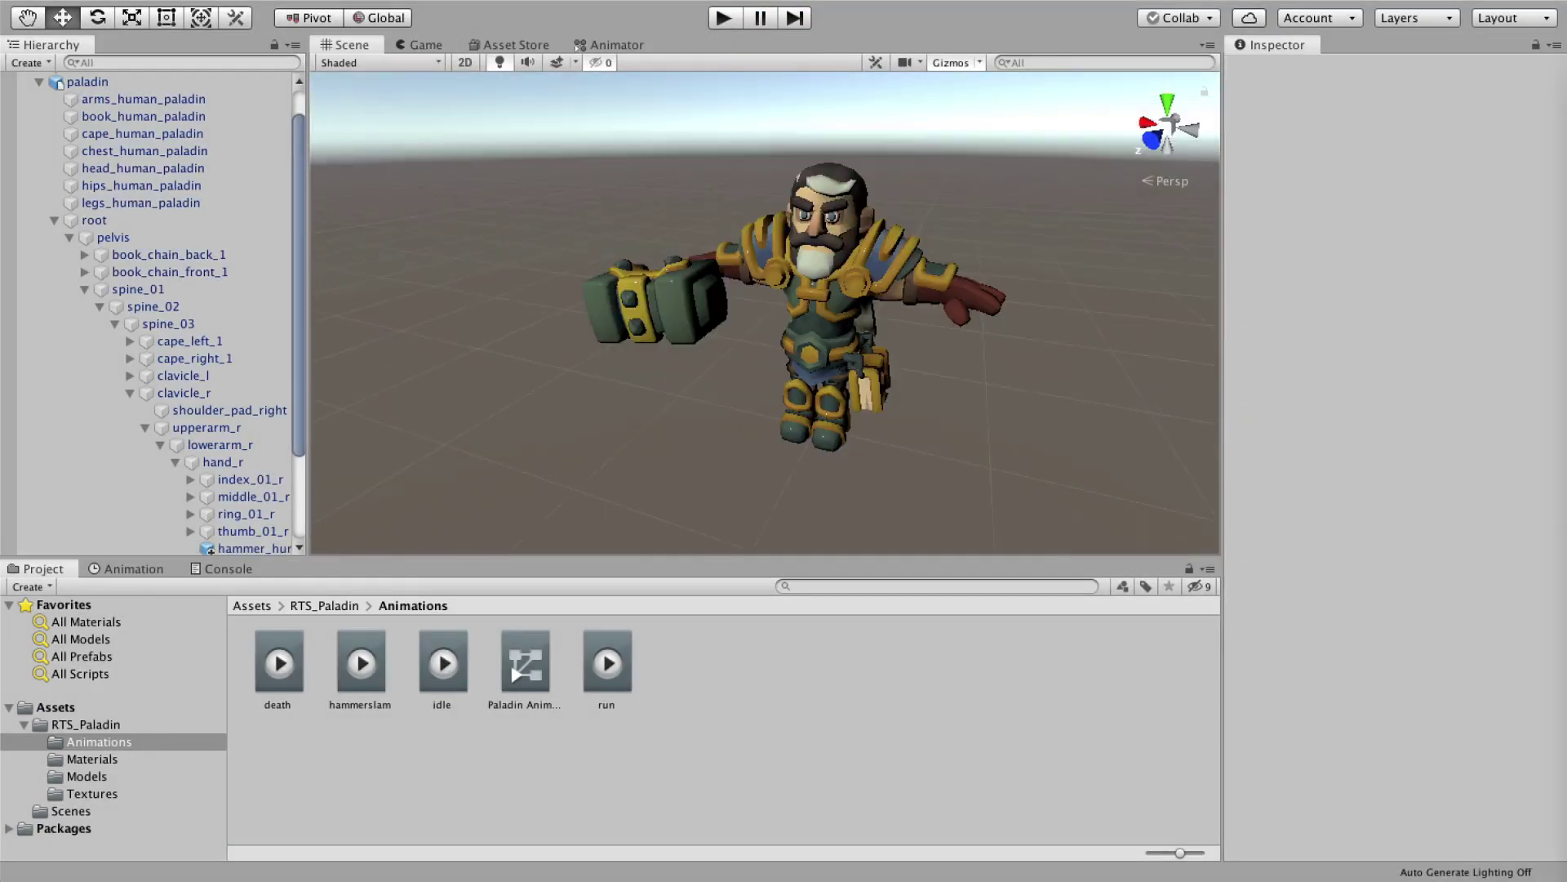
# Import another death animation FBX into the Animations folder, and duplicate its clip under the name death2.
pyautogui.moveTo(1563, 498); pyautogui.dragTo(852, 722)
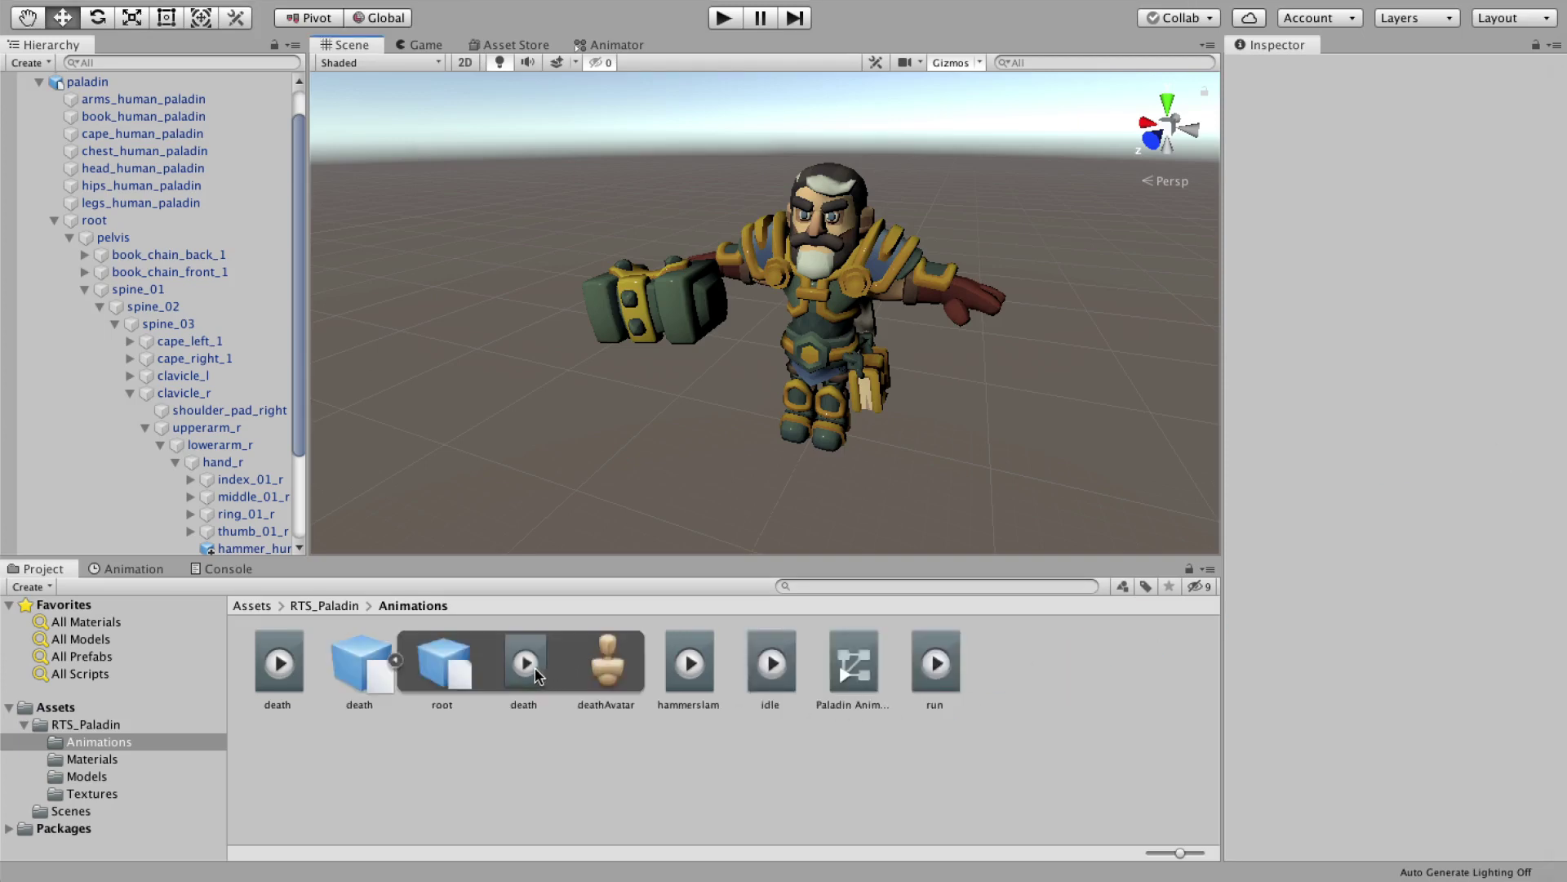
pyautogui.click(536, 674)
pyautogui.hotkey('ctrl', 'd')
pyautogui.rightClick(704, 710)
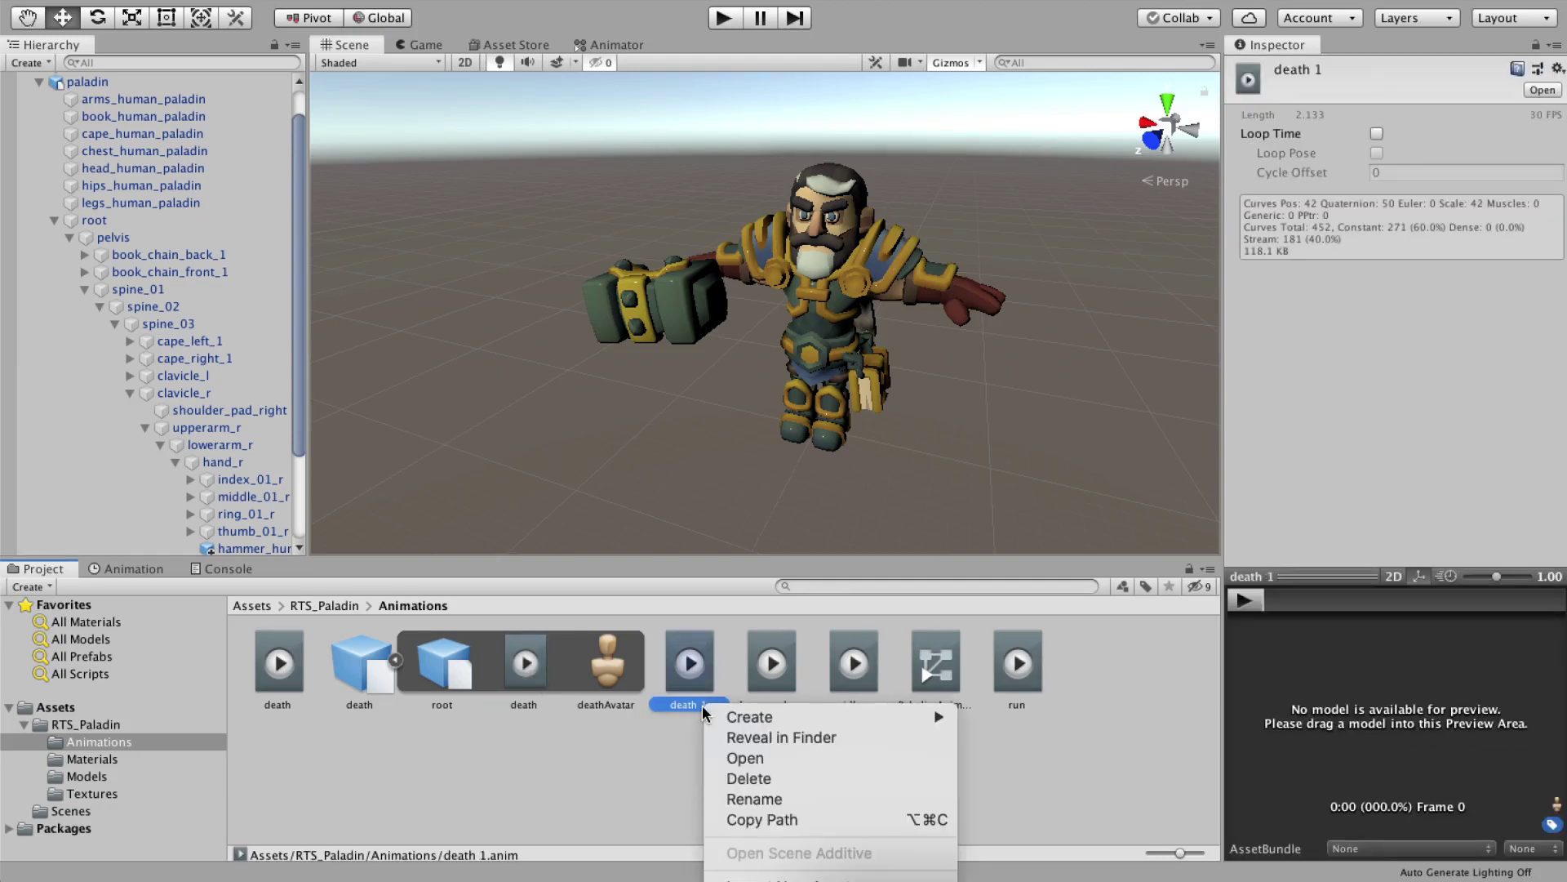
pyautogui.click(759, 802)
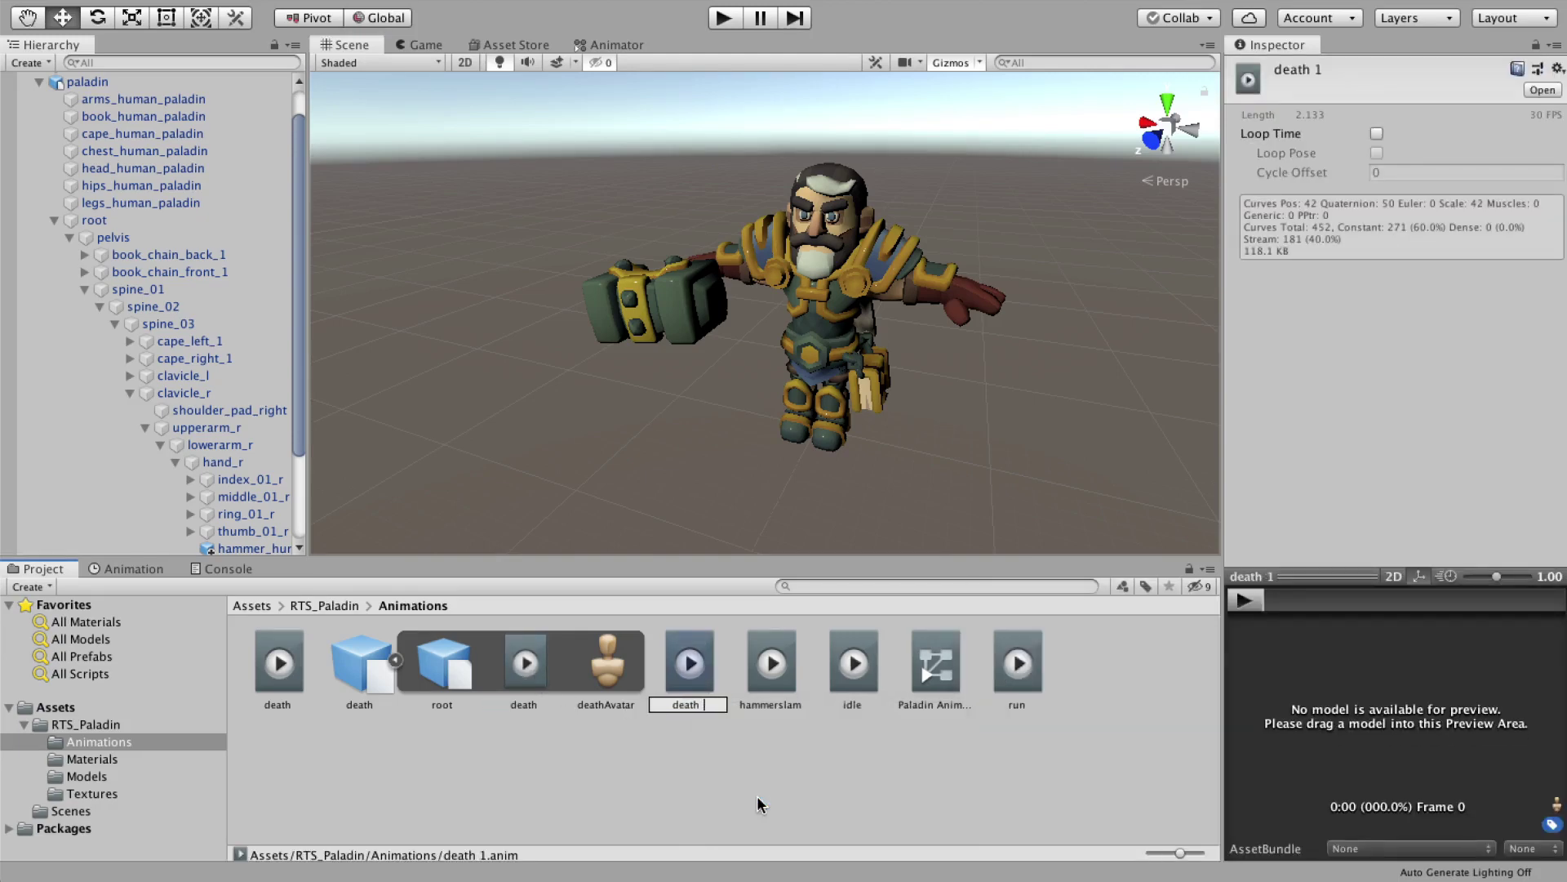
pyautogui.press('Return')
# Delete the newly imported death FBX from the Animations folder.
pyautogui.rightClick(366, 679)
pyautogui.click(392, 742)
pyautogui.press('Return')
# Remove the head : Scale property from the death2 clip.
pyautogui.doubleClick(359, 665)
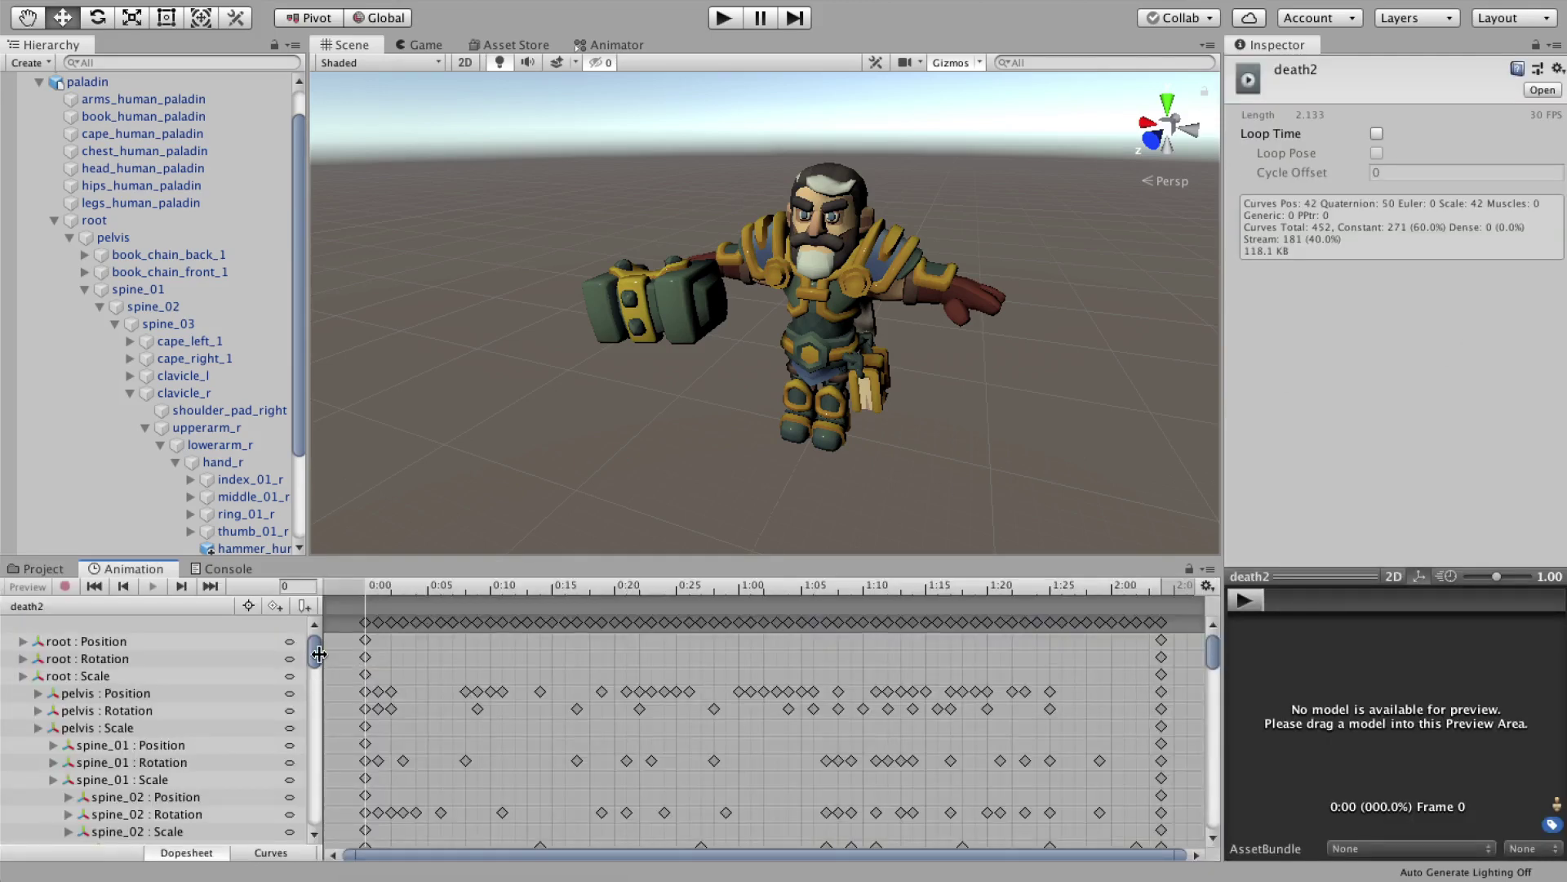
pyautogui.moveTo(319, 651); pyautogui.dragTo(310, 770)
pyautogui.rightClick(164, 751)
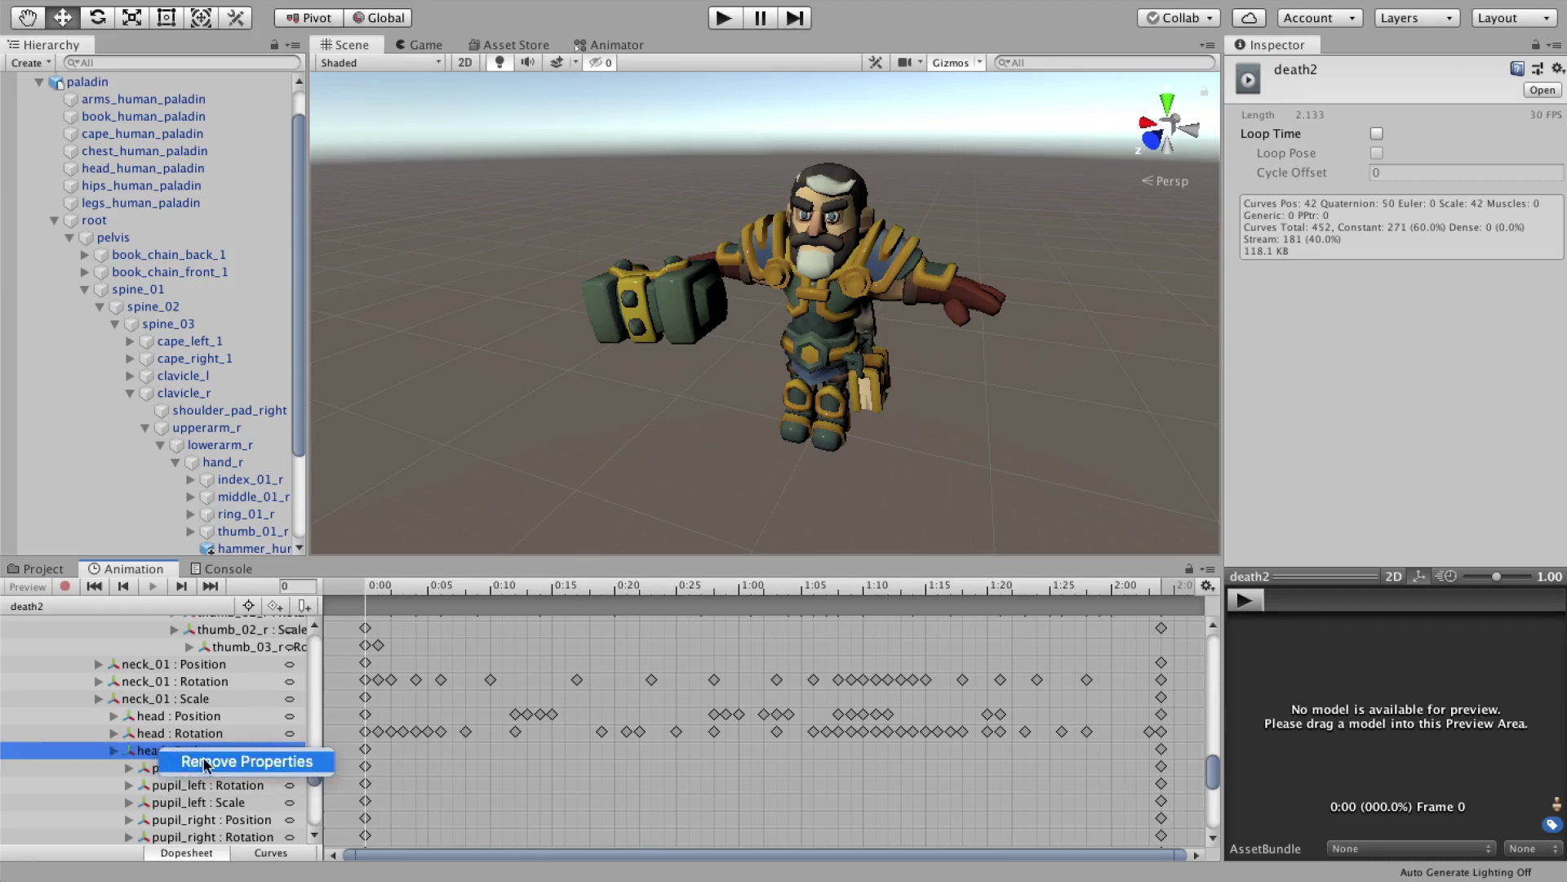
pyautogui.click(237, 761)
# Open the Paladin Animator Controller and add the death2 clip as a state beside death.
pyautogui.click(41, 569)
pyautogui.doubleClick(609, 657)
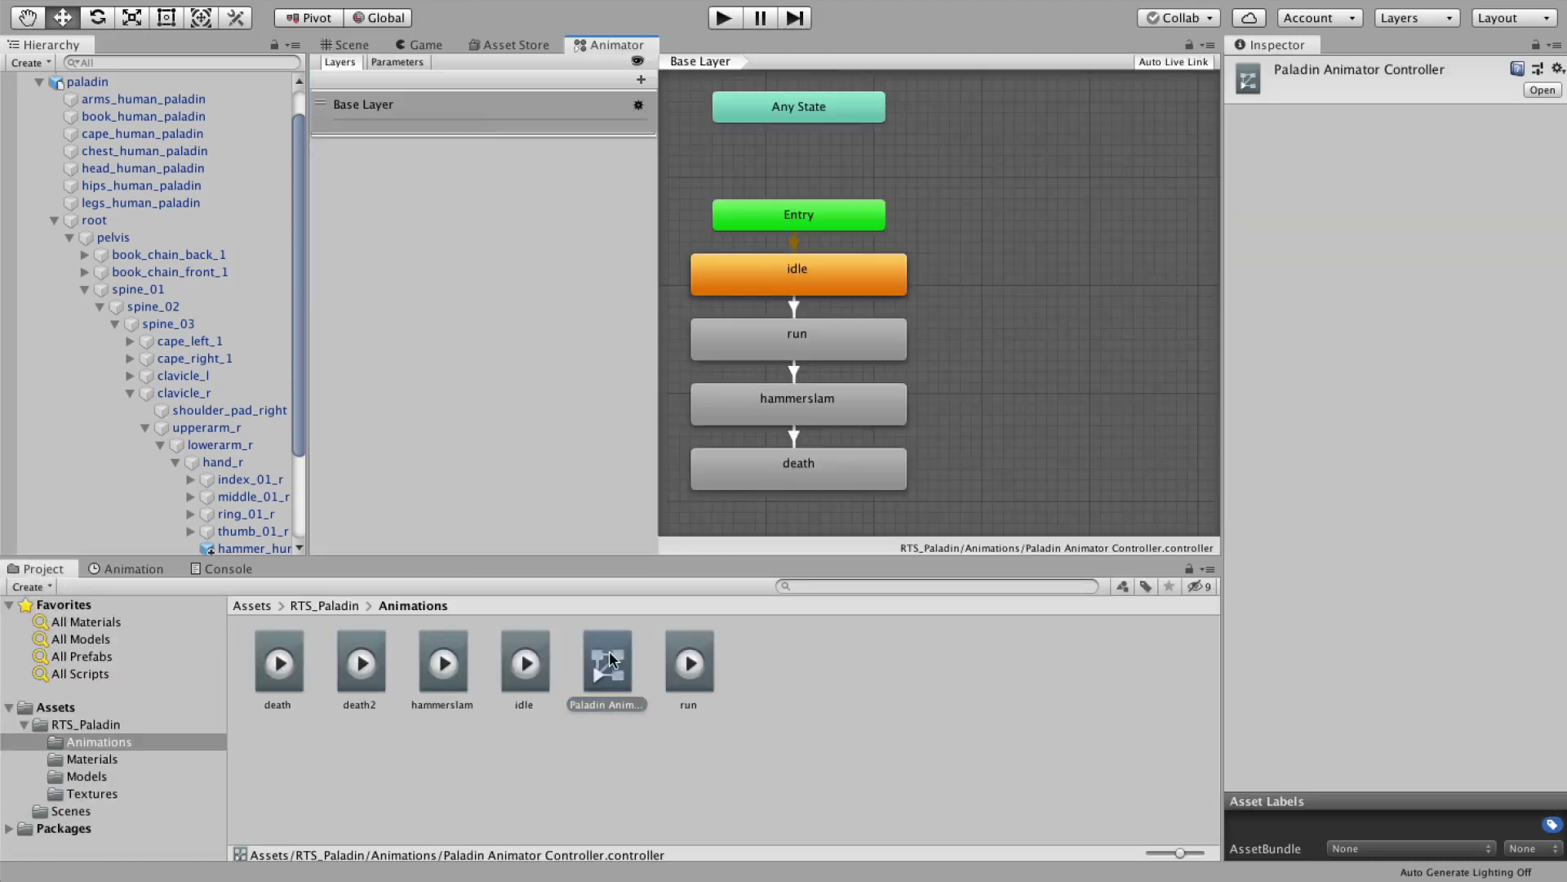
pyautogui.moveTo(361, 661); pyautogui.dragTo(1004, 480)
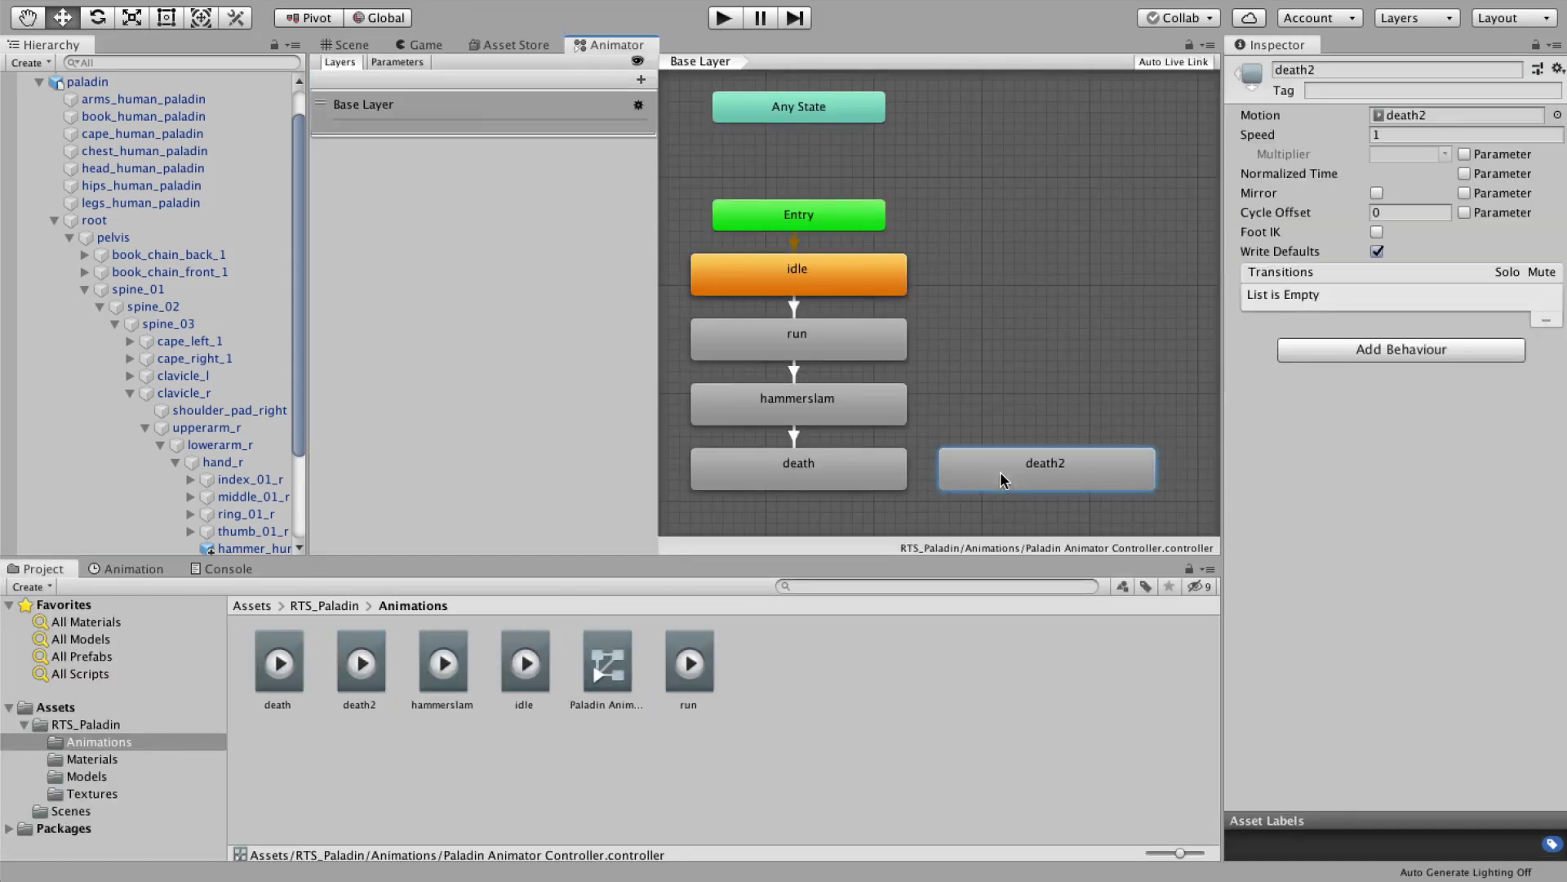
# Make transitions from death to death2 and from death2 back to idle, and run the scene.
pyautogui.rightClick(881, 480)
pyautogui.click(923, 478)
pyautogui.click(997, 473)
pyautogui.rightClick(997, 474)
pyautogui.click(1073, 479)
pyautogui.click(816, 278)
pyautogui.click(723, 18)
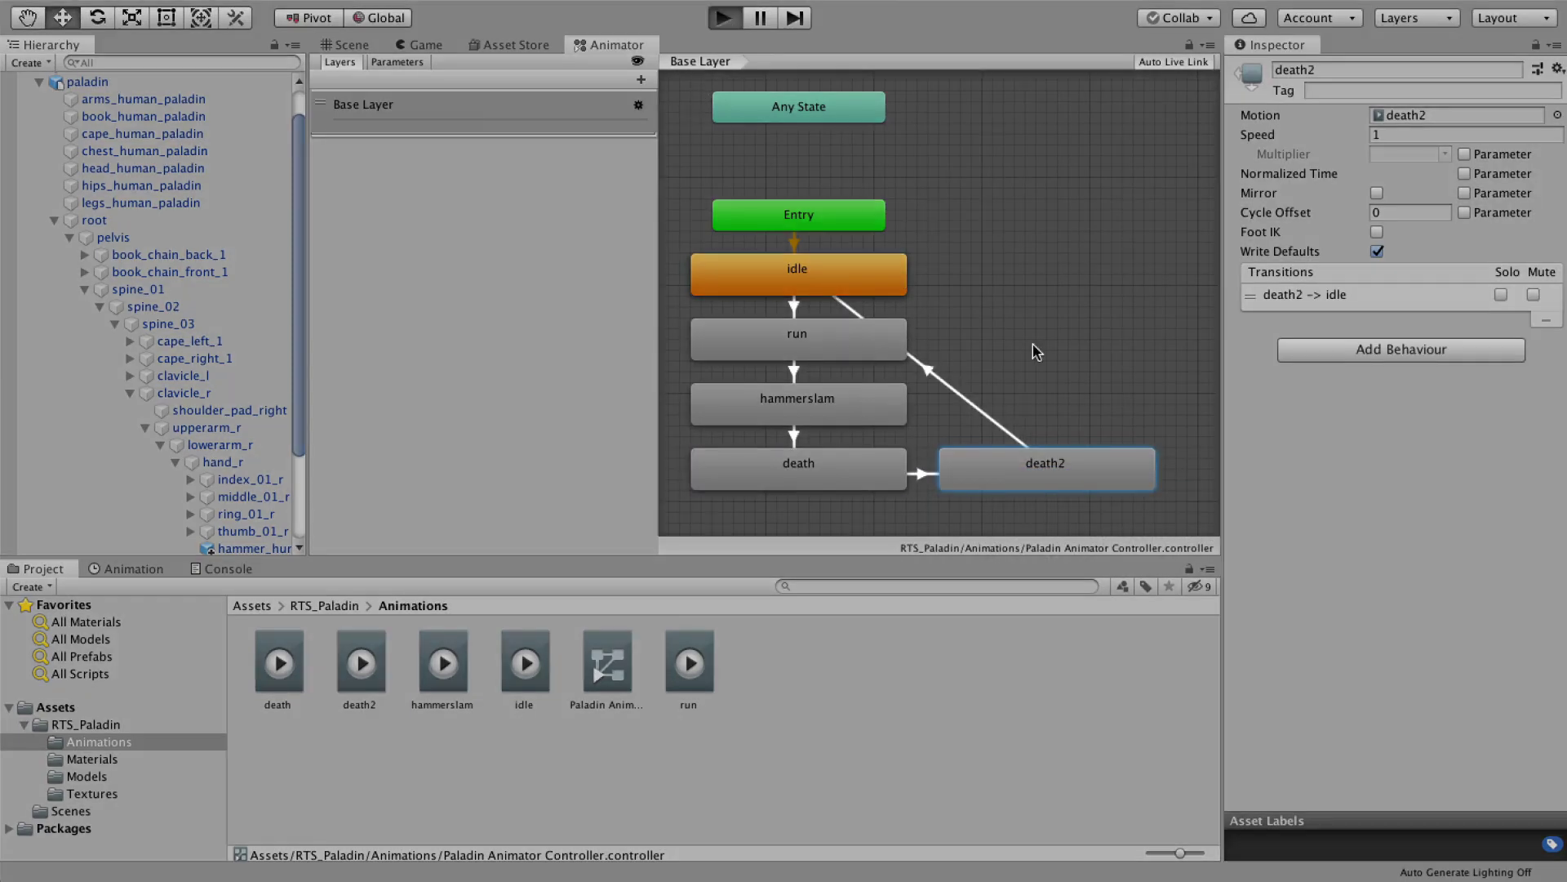